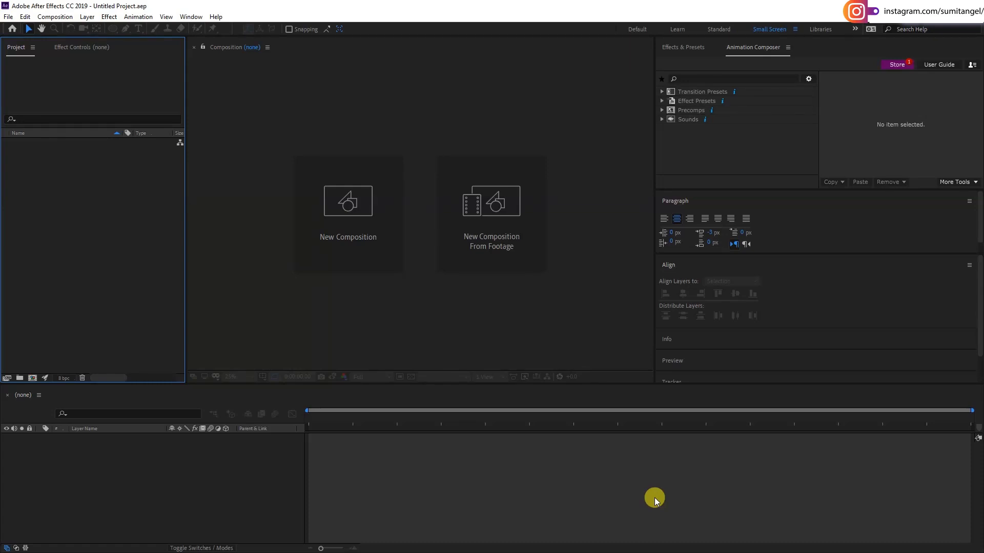
Create a new 1920×1080, 29.97 fps composition named Comp 1.
click(55, 17)
click(65, 30)
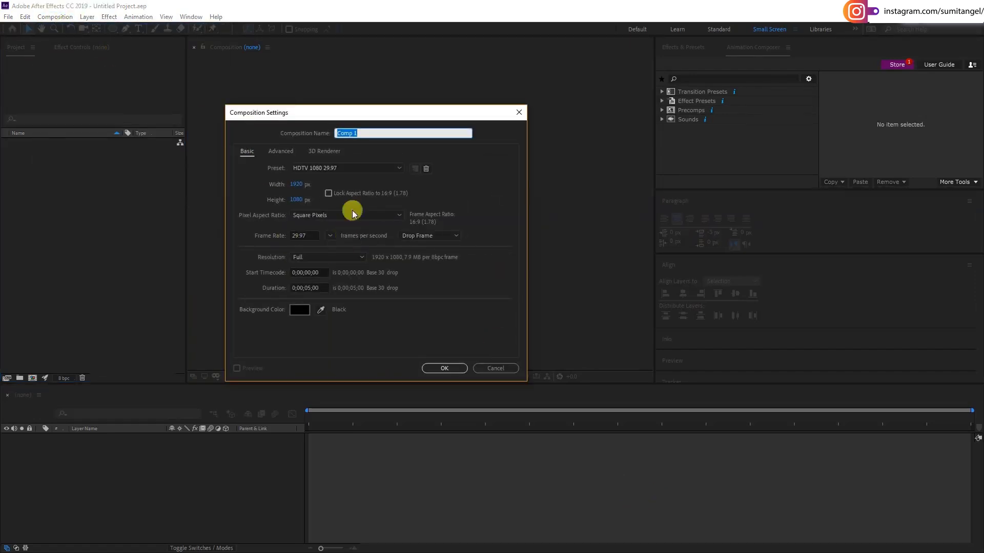
click(447, 366)
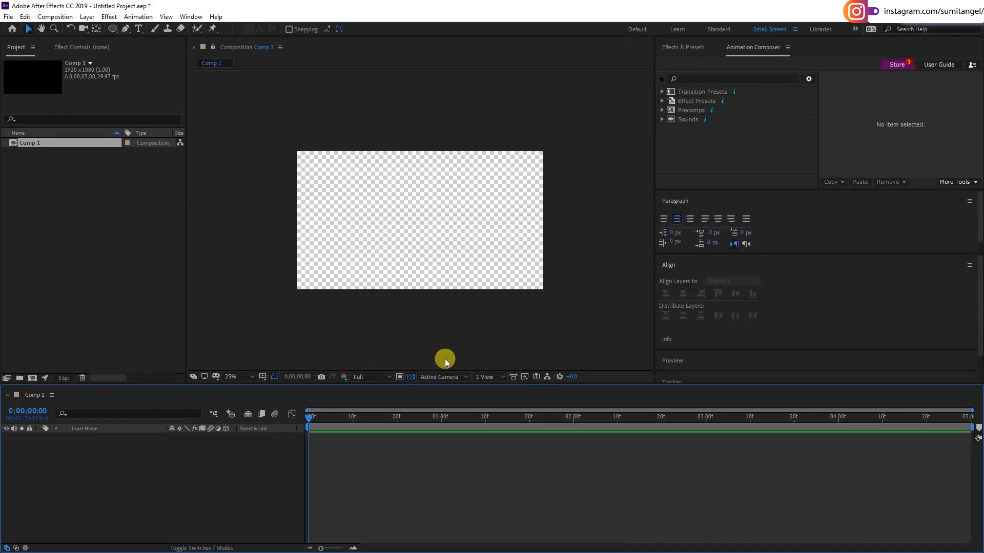
Add a full-frame dark gray (#131313) solid layer to Comp 1.
right_click(237, 488)
click(297, 374)
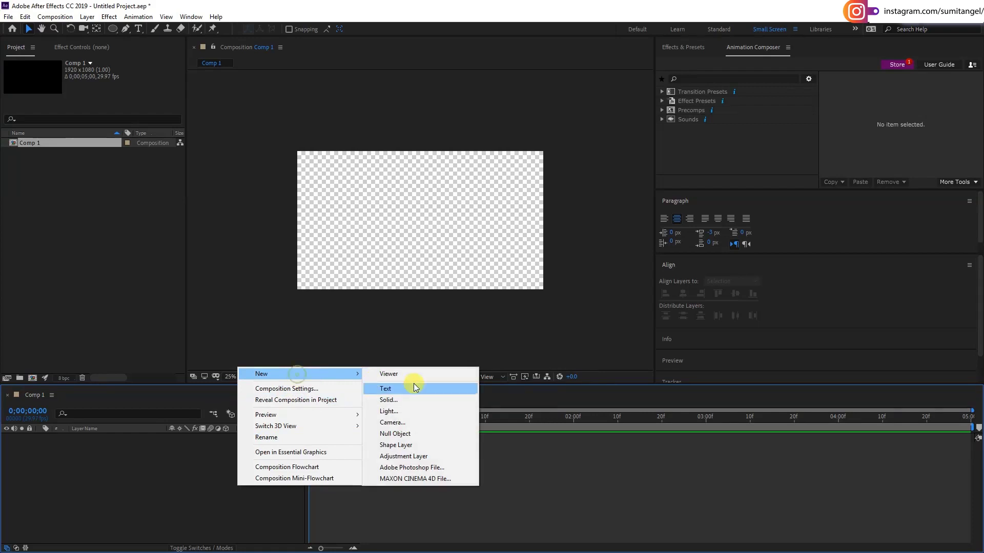
click(410, 399)
click(644, 346)
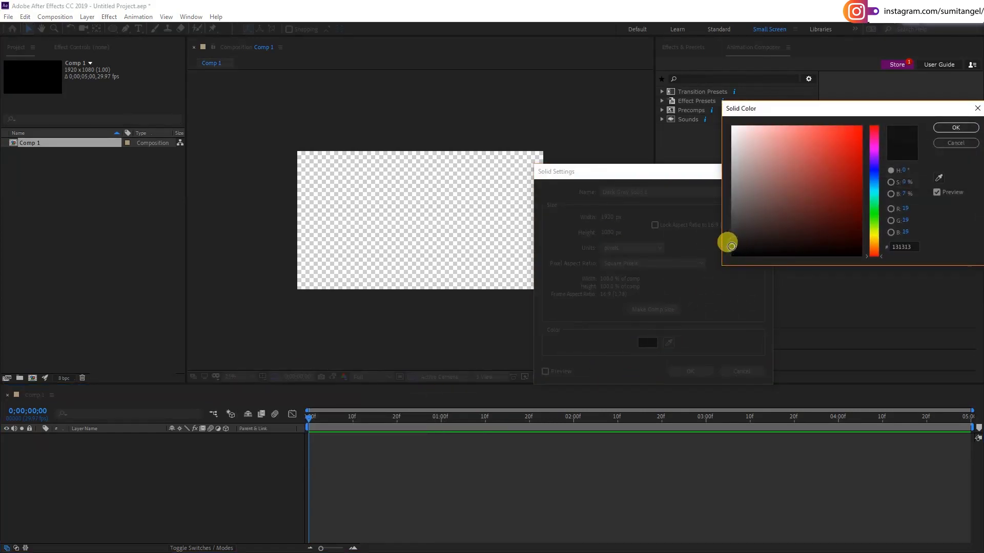
click(939, 128)
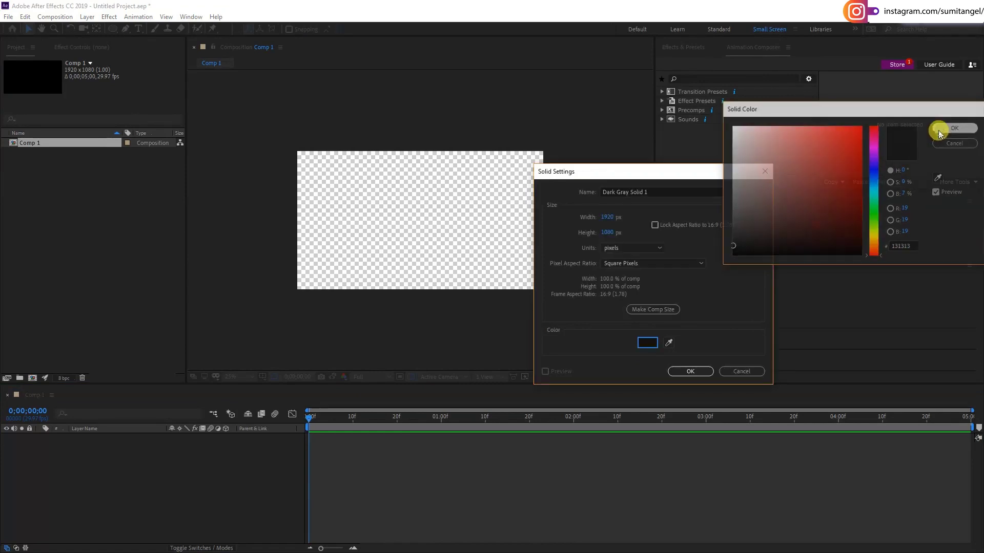
click(691, 371)
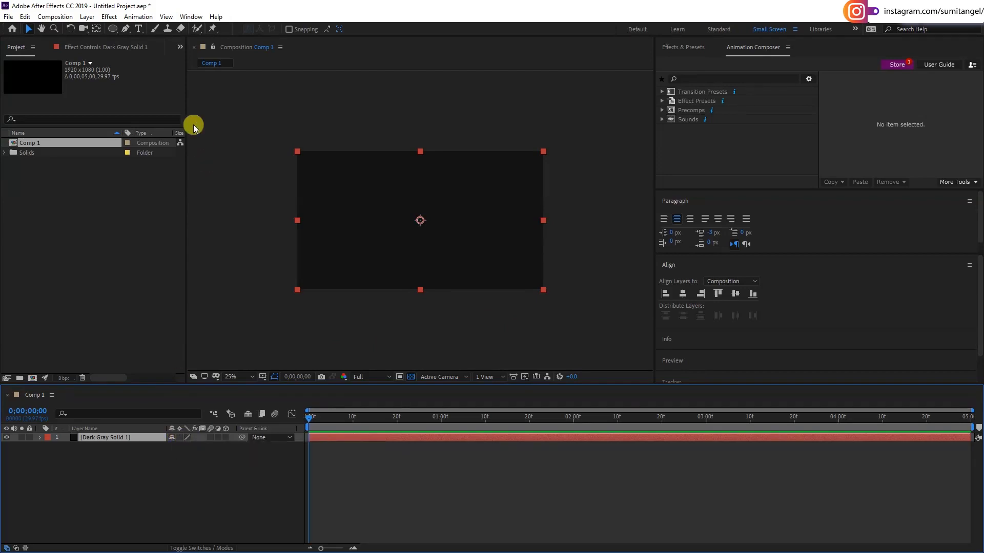
Draw a white ellipse ring as Shape Layer 1 (120 px stroke) over the gray solid.
click(114, 31)
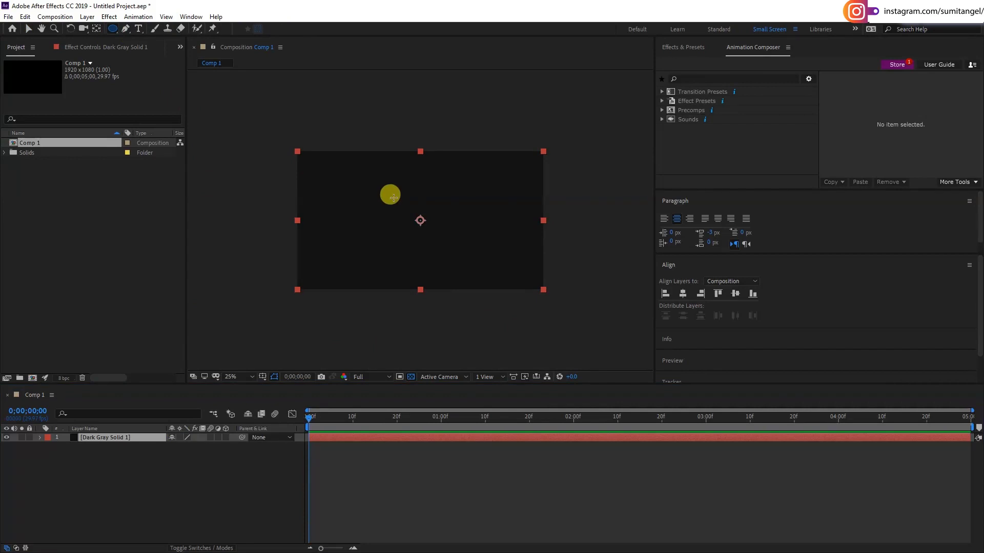
click(258, 484)
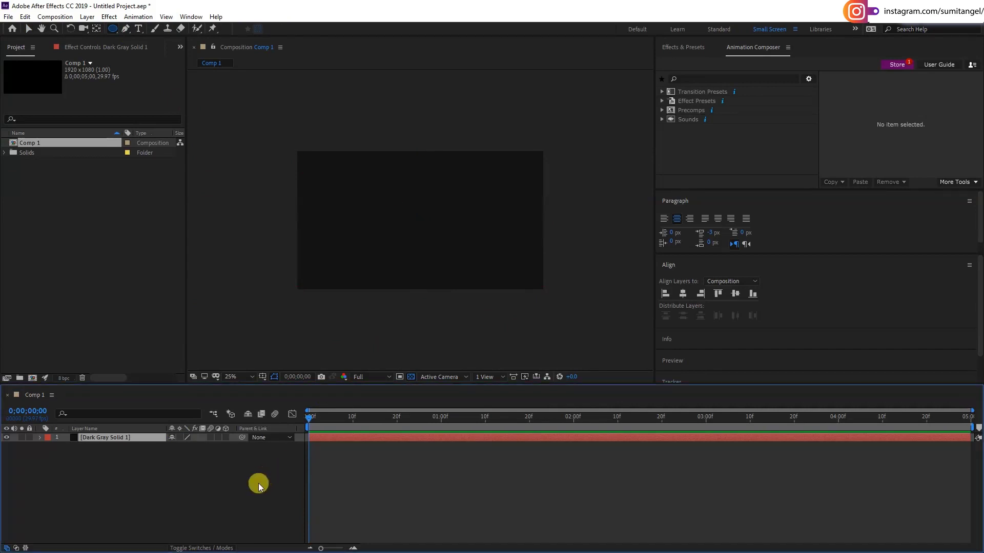
click(129, 441)
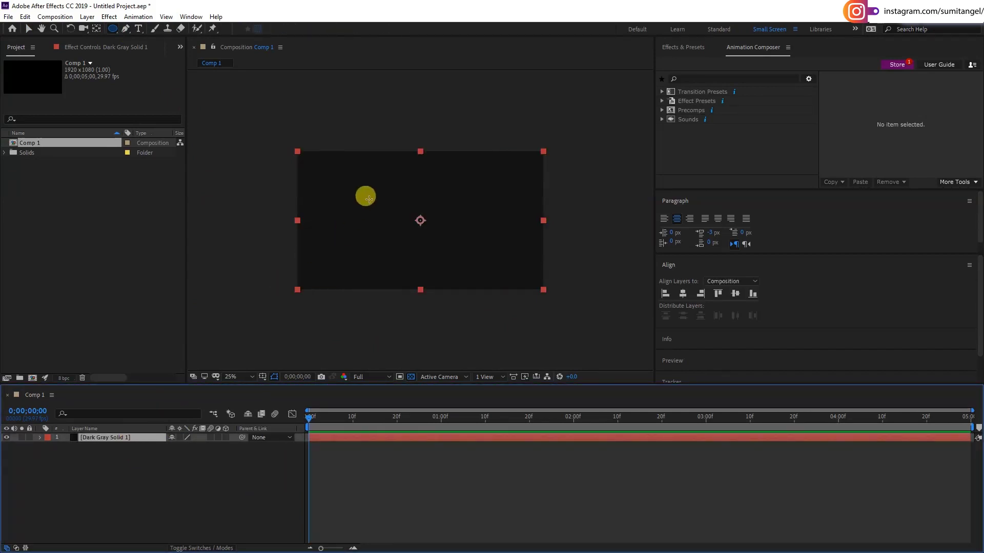
drag(366, 197, 442, 289)
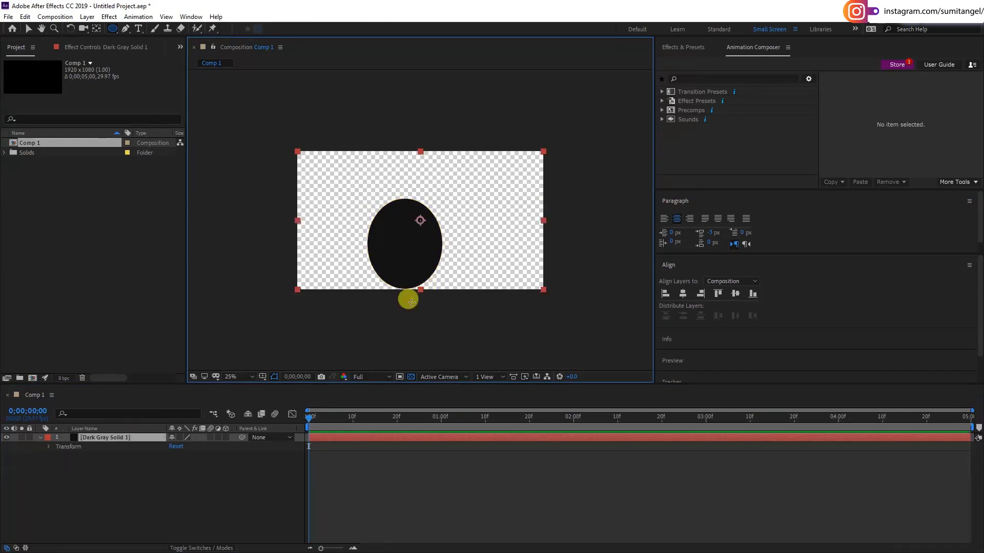
key(ctrl+z)
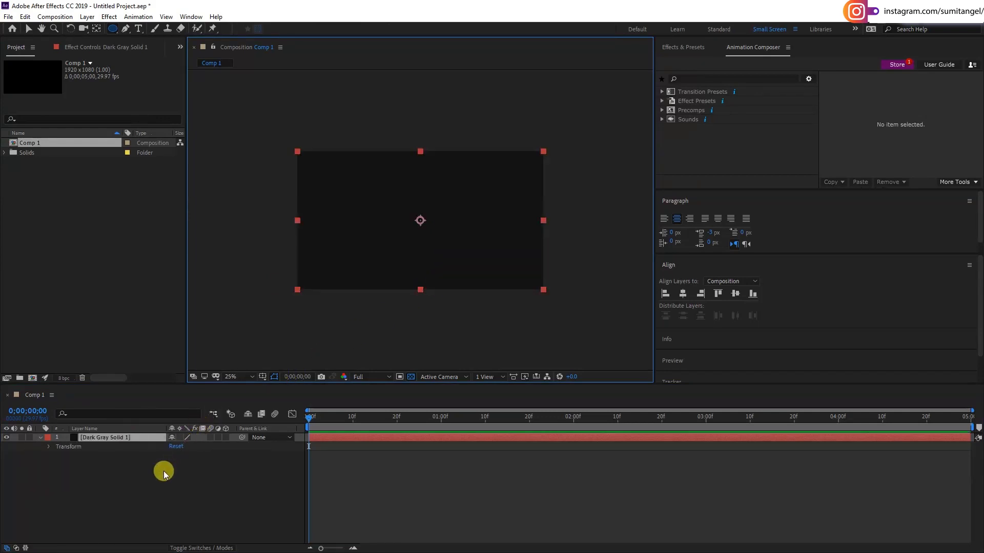
click(164, 472)
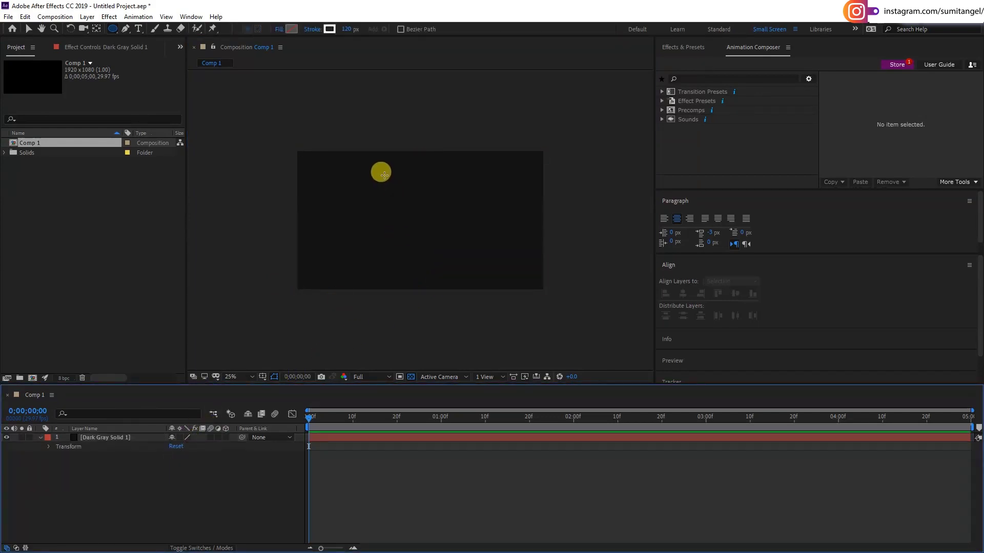
drag(376, 168, 504, 307)
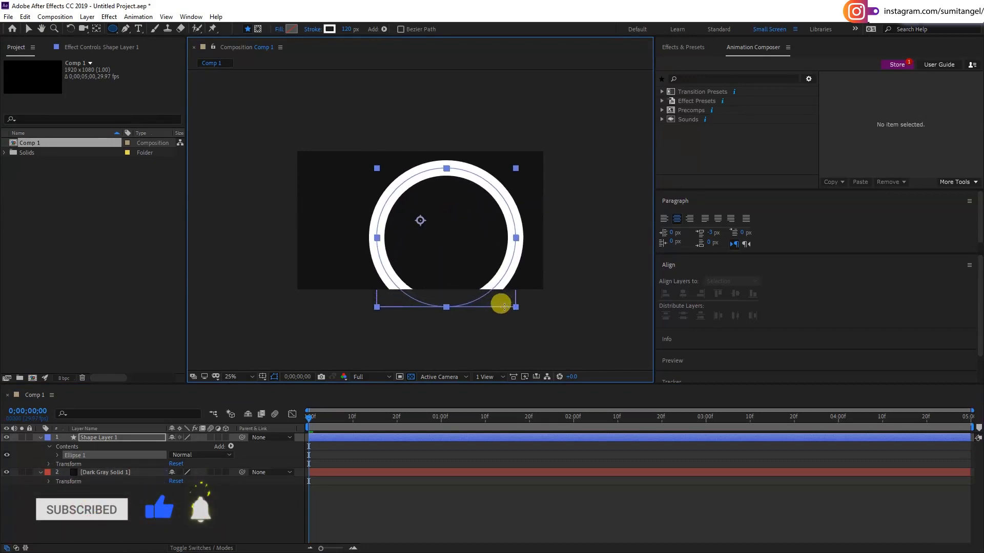
key(v)
mouse_move(450, 248)
mouse_down()
mouse_move(415, 239)
mouse_move(496, 285)
mouse_up()
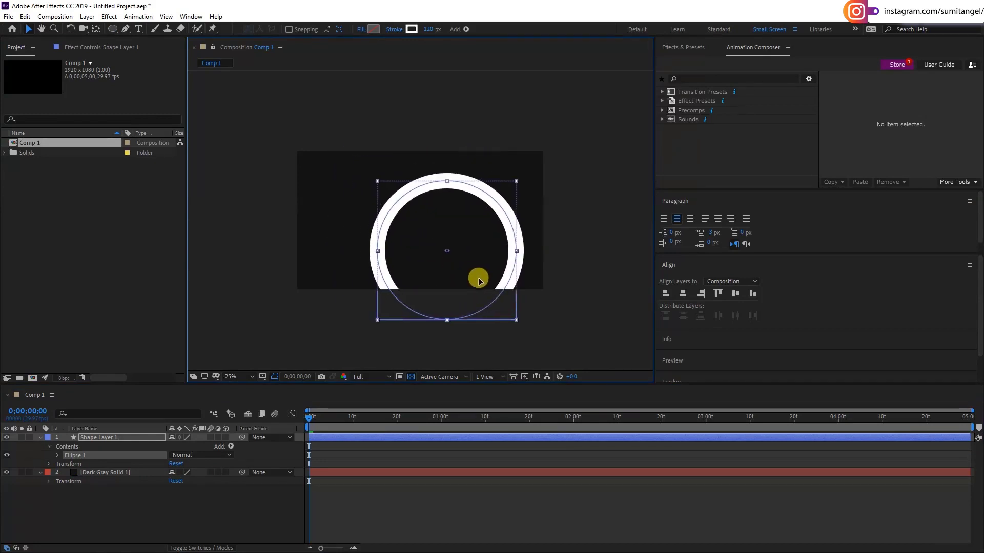
Center the ring with the Align panel, set its fill to None and stroke width to 180 px.
click(683, 295)
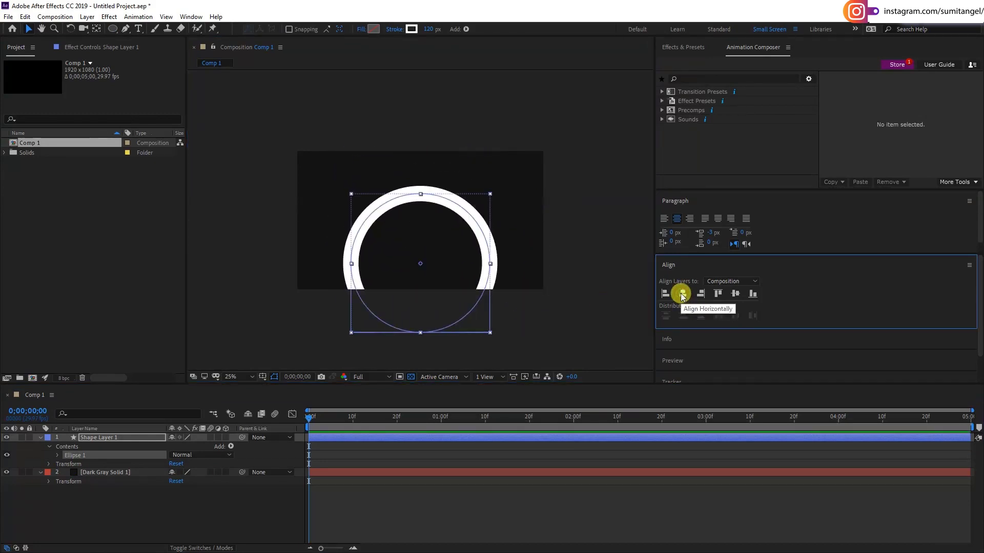
click(735, 294)
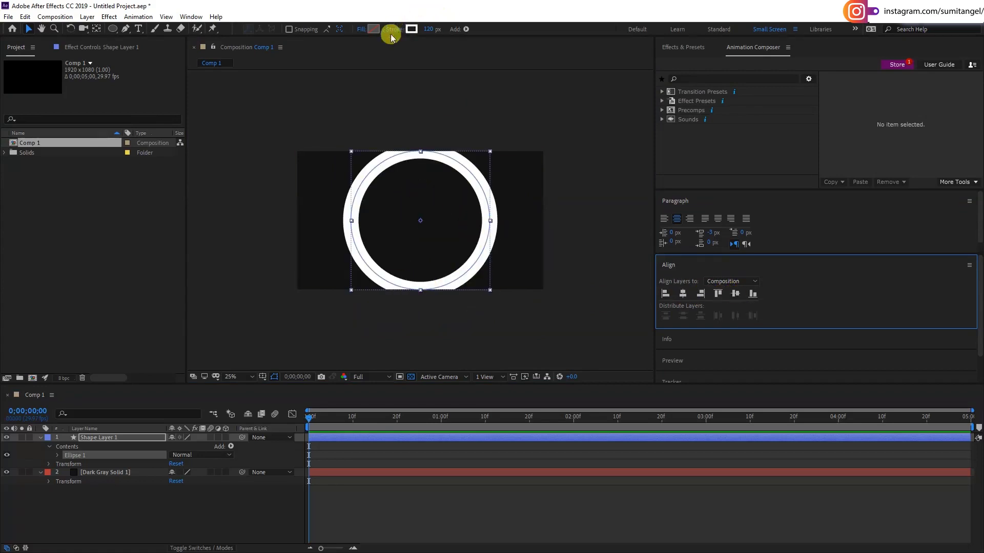
click(361, 29)
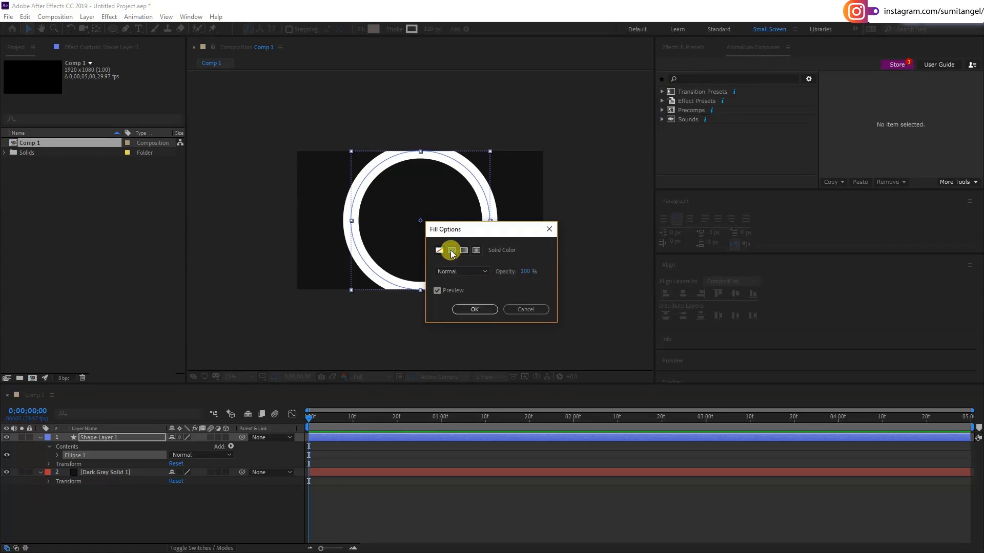
click(452, 250)
click(466, 310)
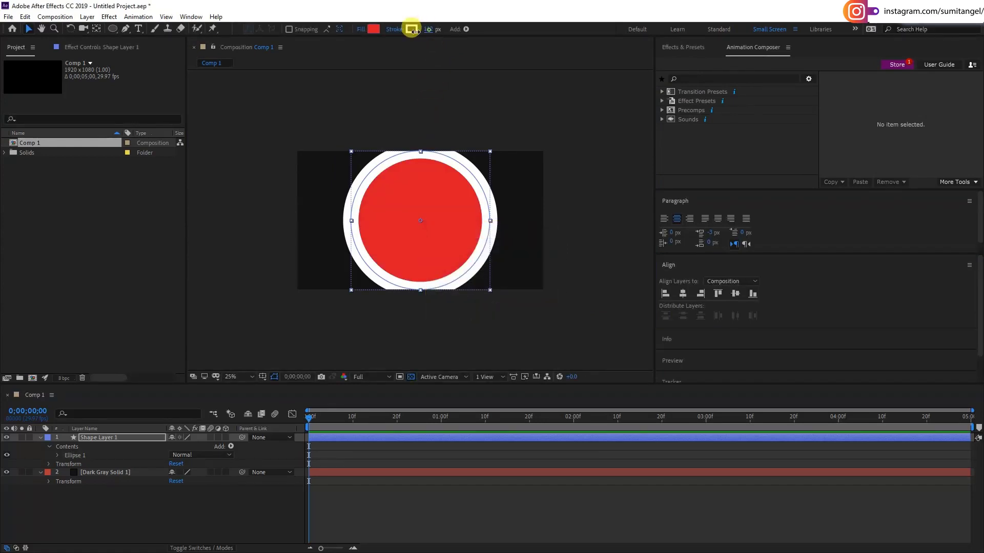
drag(428, 29, 312, 37)
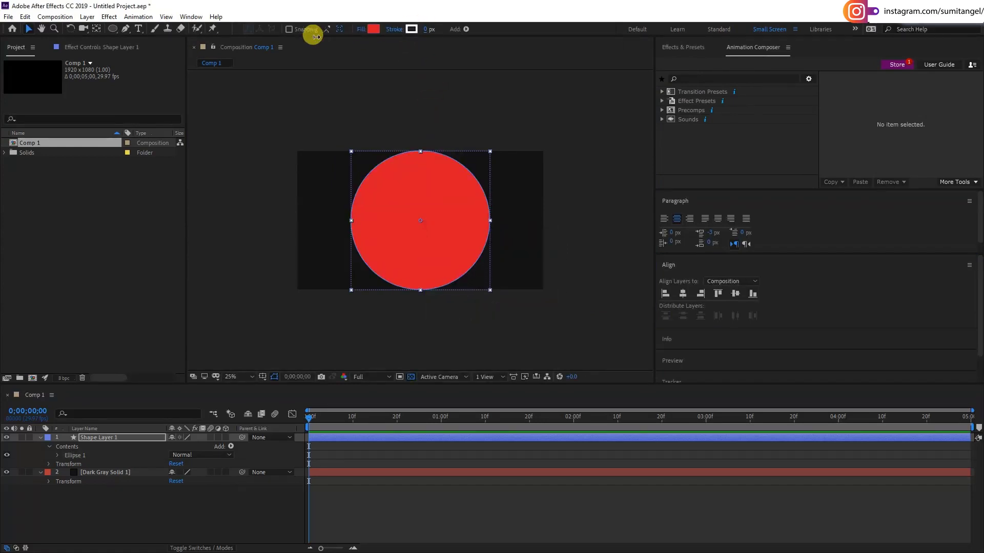
click(361, 29)
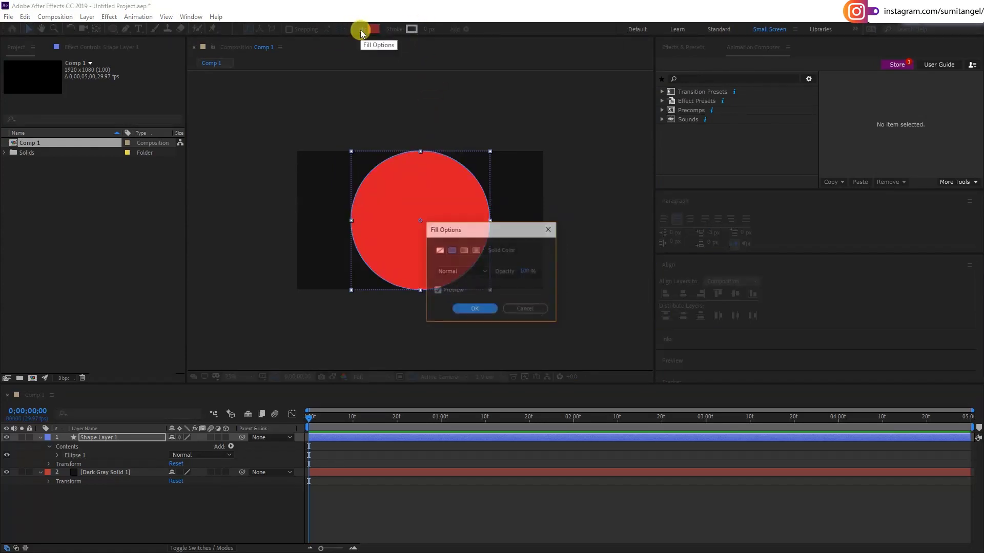
click(440, 250)
click(469, 310)
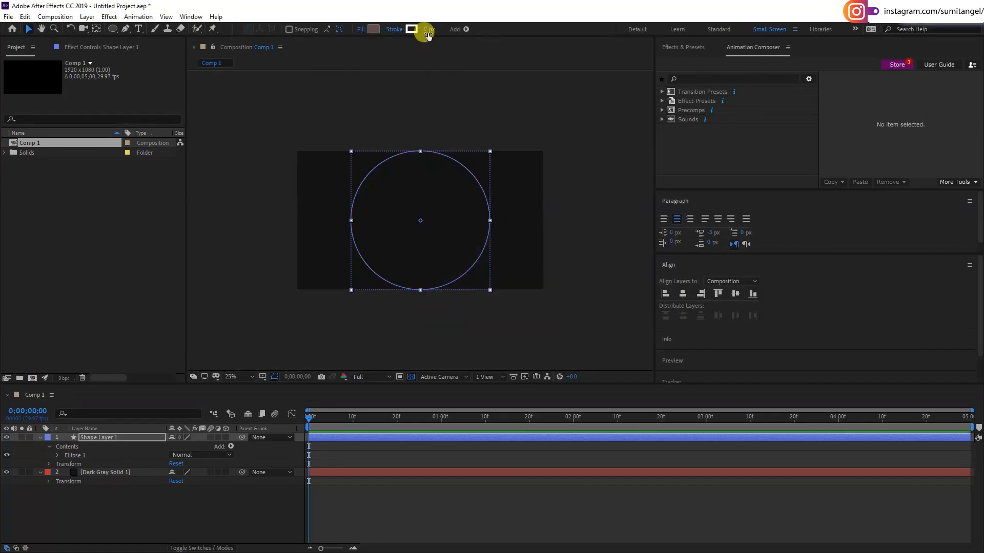
drag(425, 29, 534, 43)
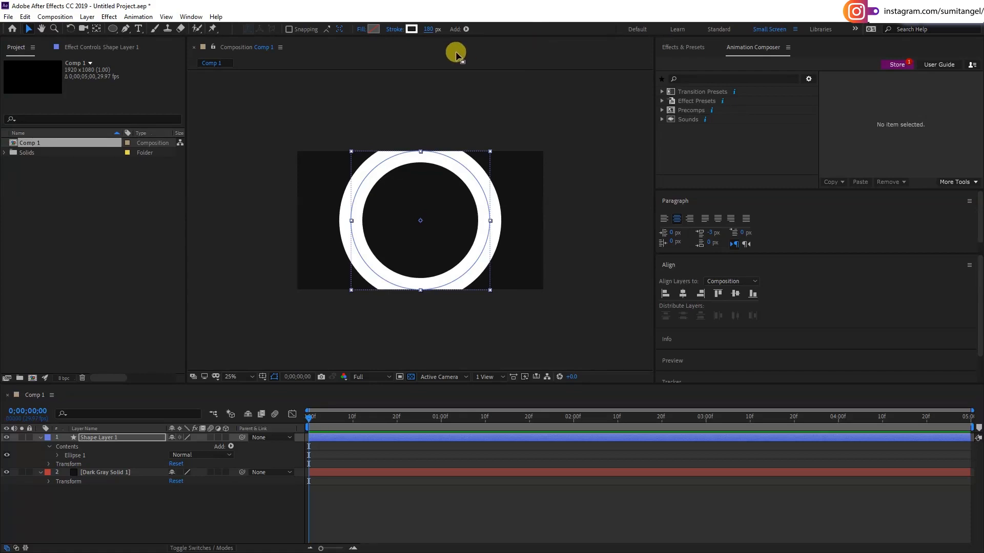
Add Trim Paths to the ring and keyframe its End value.
click(230, 448)
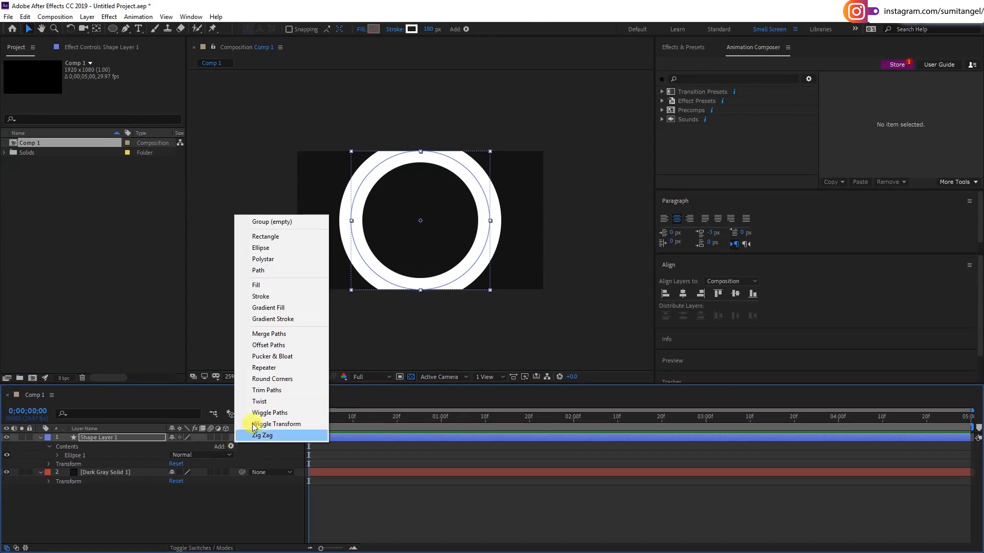
click(277, 391)
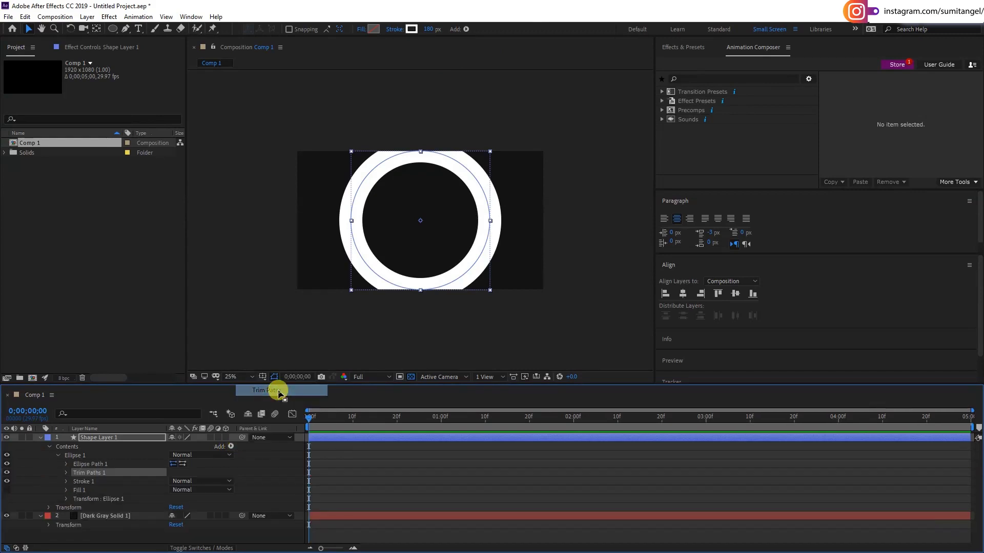
click(66, 472)
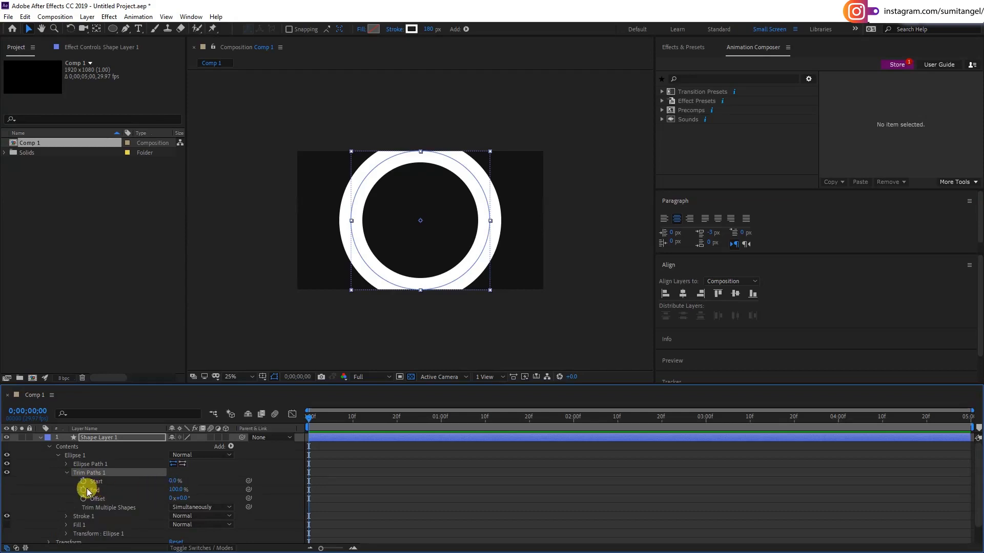
click(86, 491)
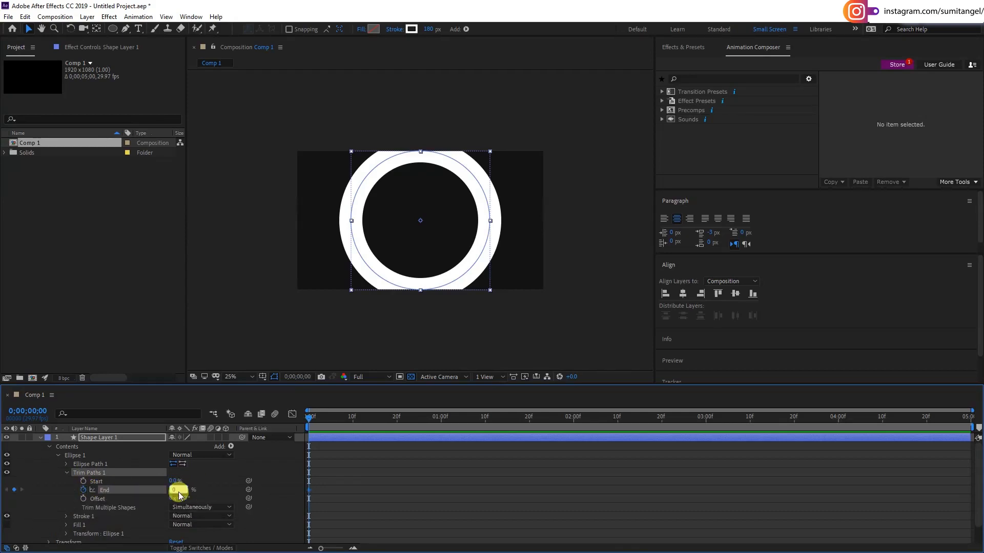
drag(351, 416, 480, 427)
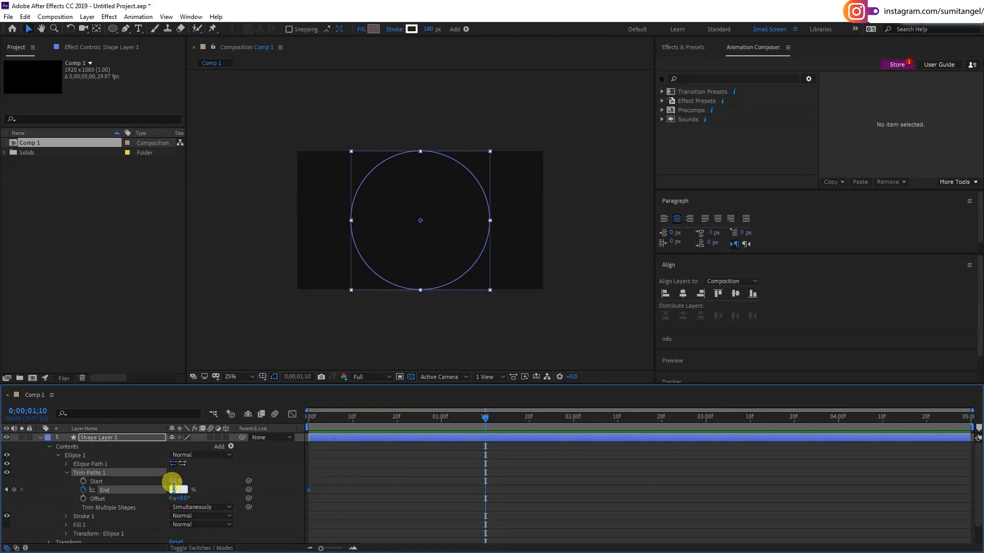
key(Return)
Add further End keyframes, finishing with End at 0% on the last frame, and scrub to check.
drag(311, 417, 746, 460)
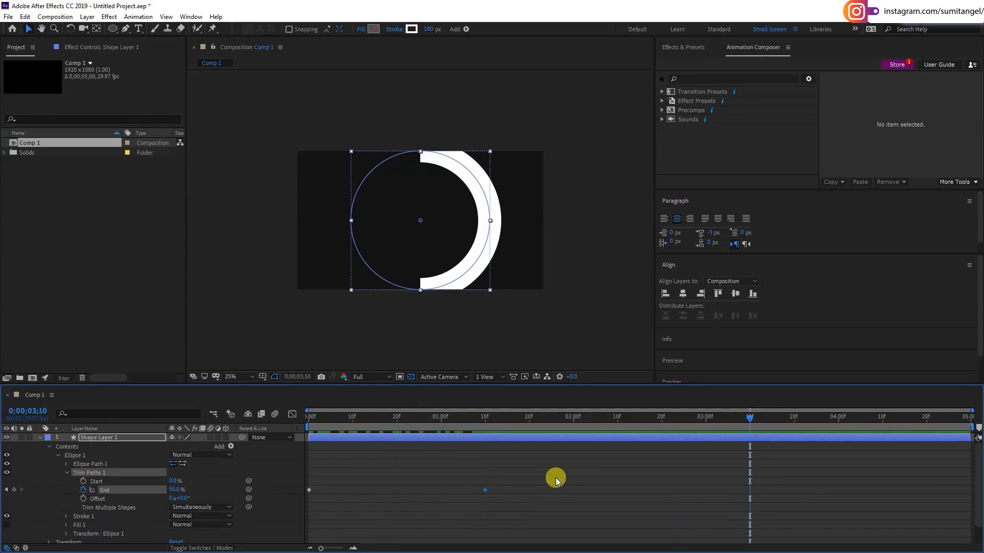
key(alt+shift+e)
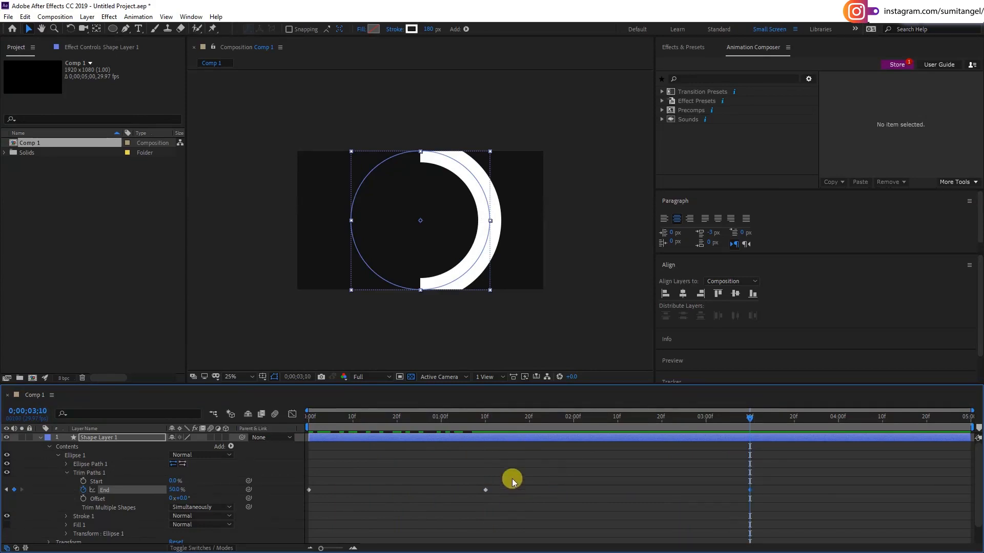
click(587, 417)
drag(524, 420, 977, 442)
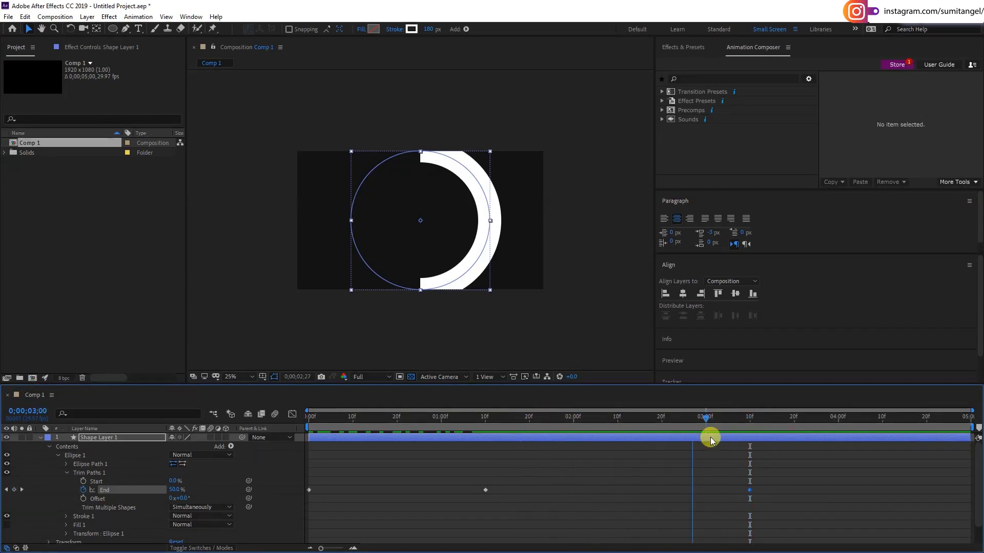
click(333, 474)
key(ctrl+v)
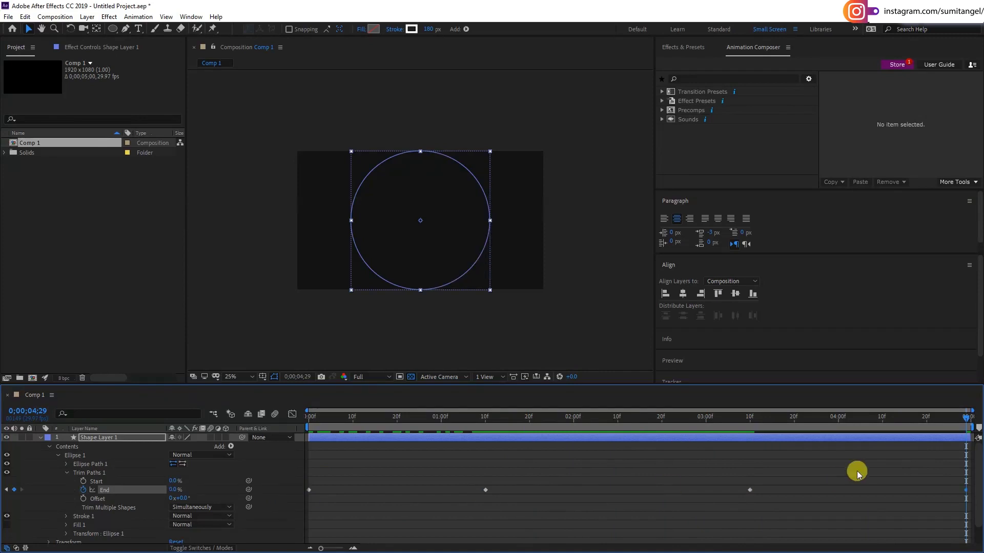
drag(937, 426, 399, 438)
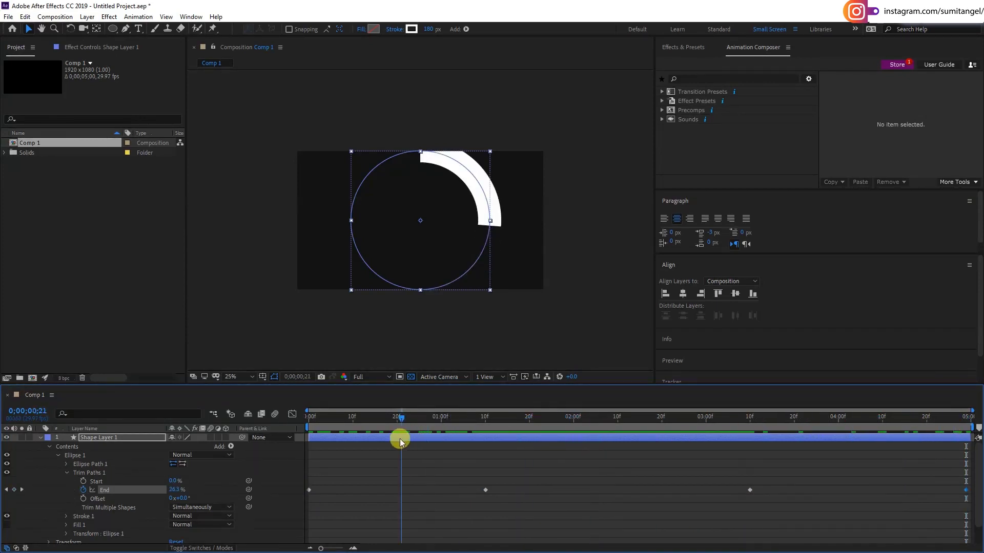
Change Stroke 1 Line Cap from Butt Cap to Round Cap and scrub to check the arc.
scroll(495, 231, up, 4)
scroll(340, 237, down, 2)
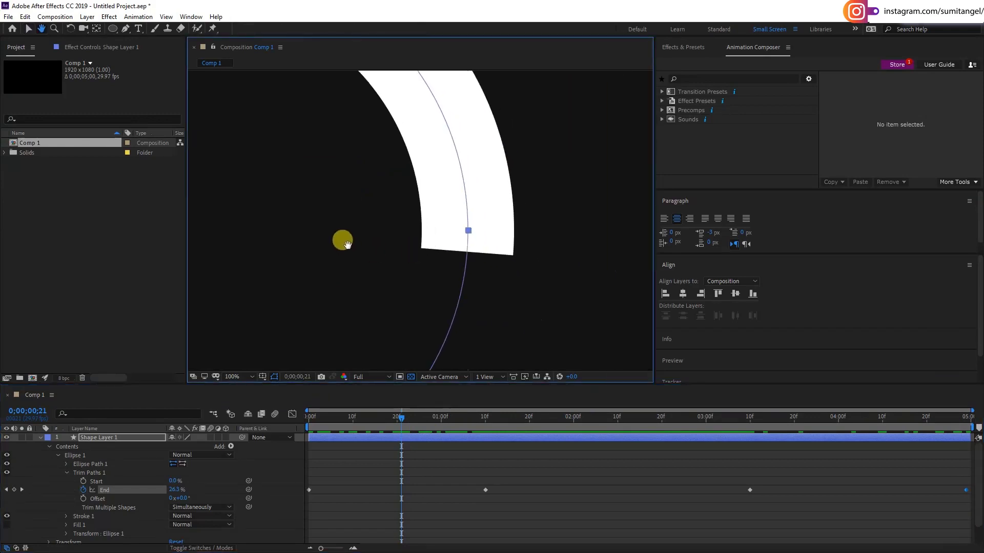
scroll(83, 495, down, 1)
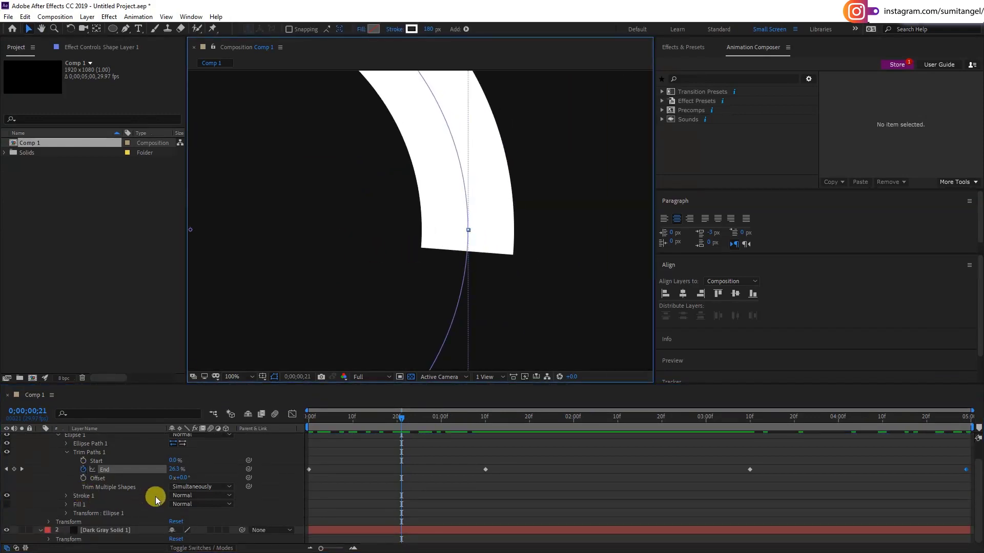
click(67, 497)
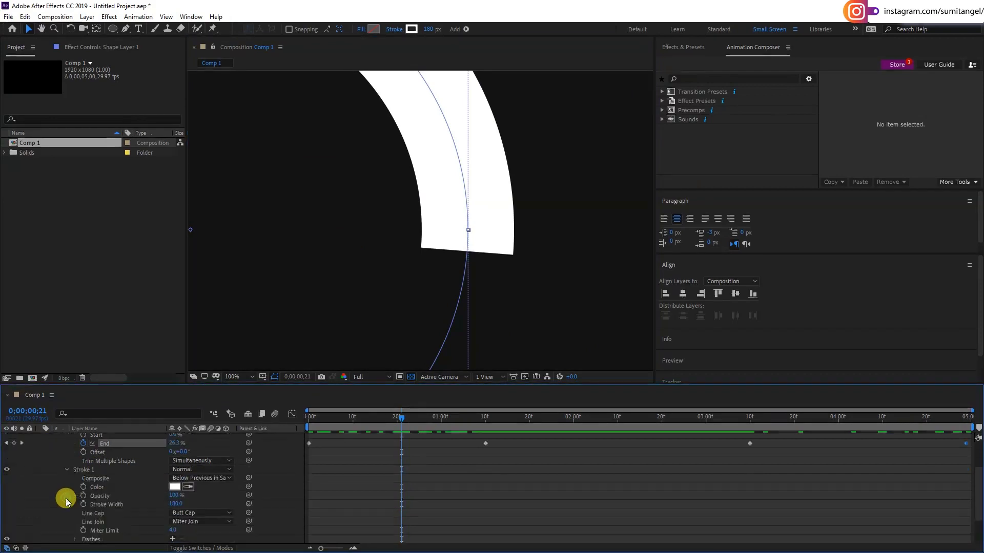
click(183, 515)
click(187, 492)
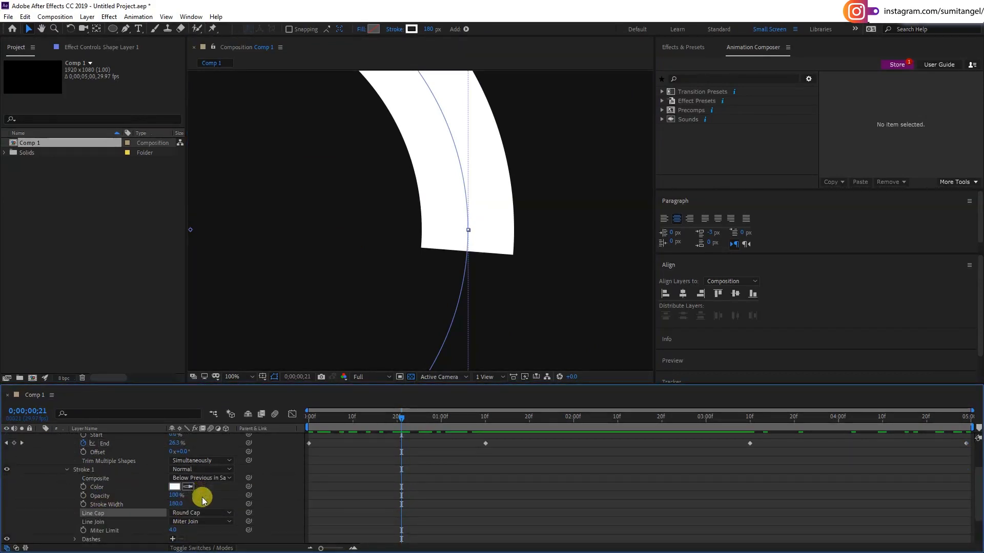
scroll(468, 289, down, 4)
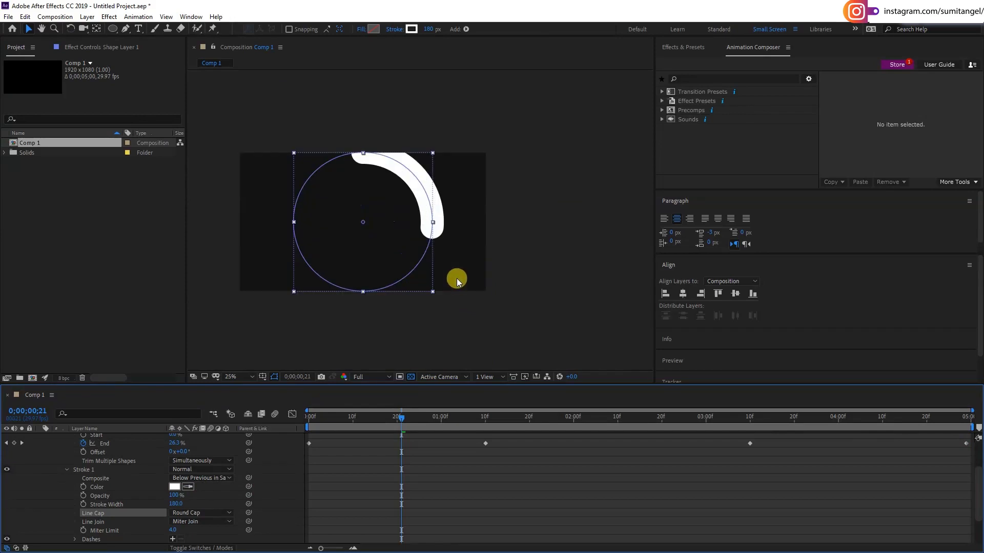
mouse_move(351, 418)
mouse_down()
mouse_move(581, 435)
mouse_move(366, 424)
mouse_up()
scroll(481, 439, up, 3)
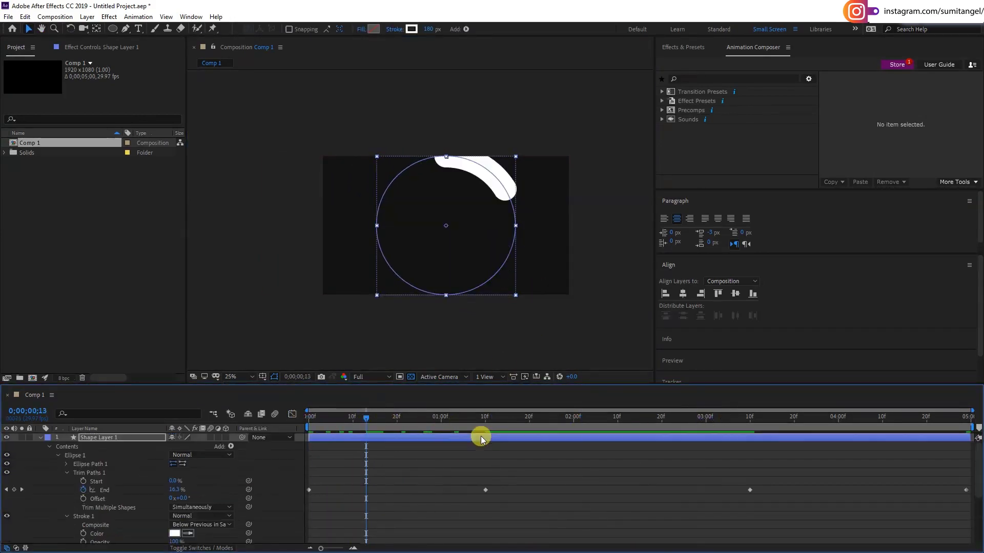
Apply Easy Ease to the first Trim Paths End keyframe.
key(u)
click(482, 447)
click(482, 447)
drag(332, 449, 306, 449)
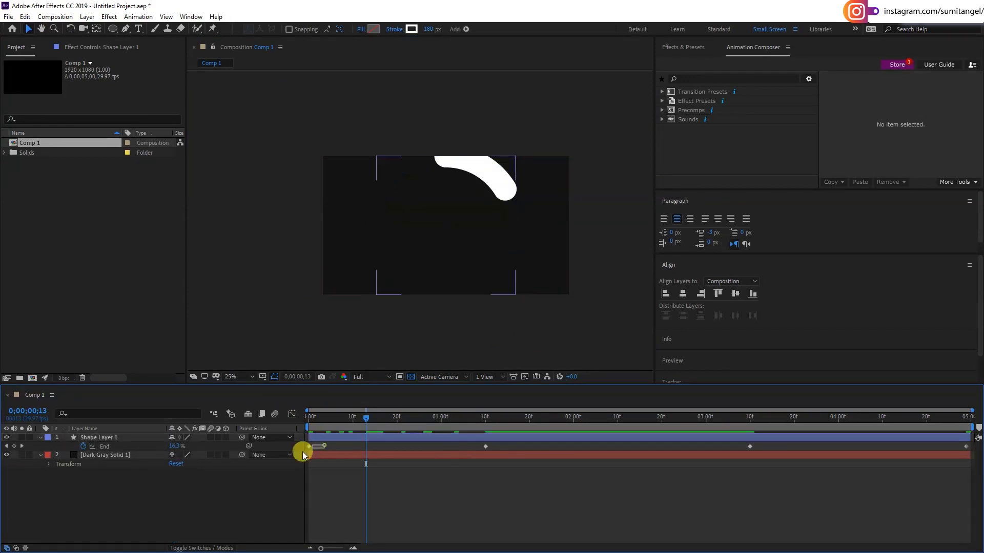
right_click(305, 449)
mouse_move(351, 439)
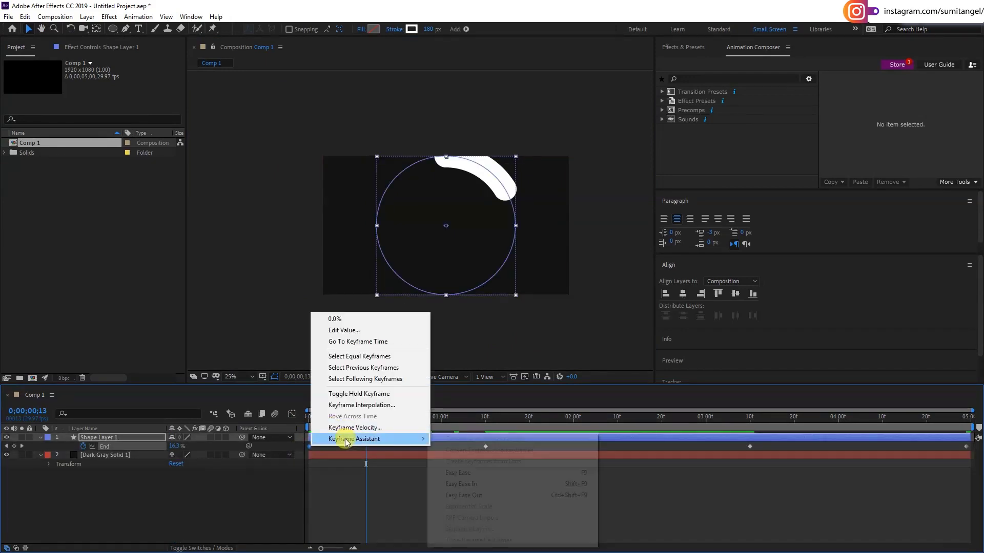
click(467, 472)
Apply Easy Ease to the final End keyframe.
click(919, 417)
click(966, 417)
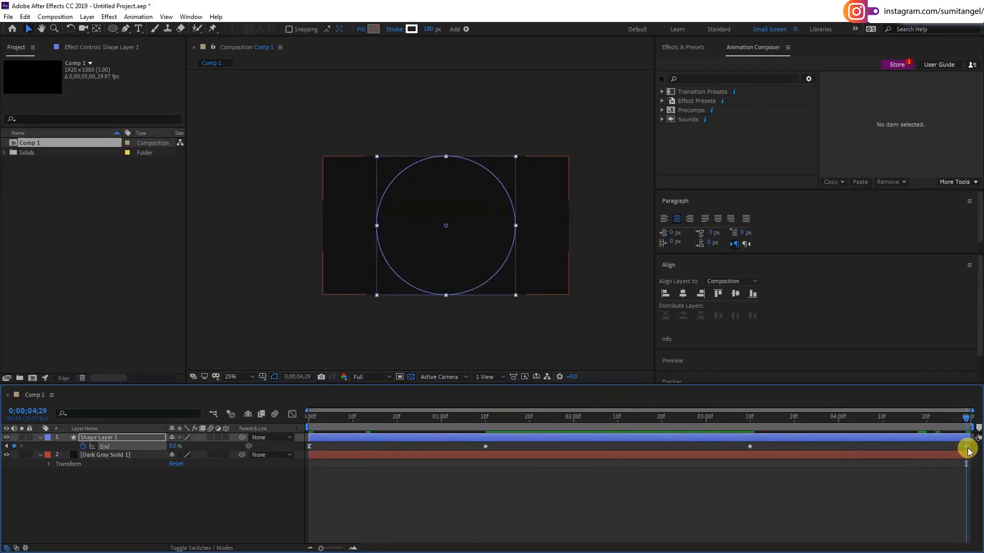
right_click(967, 448)
mouse_move(920, 441)
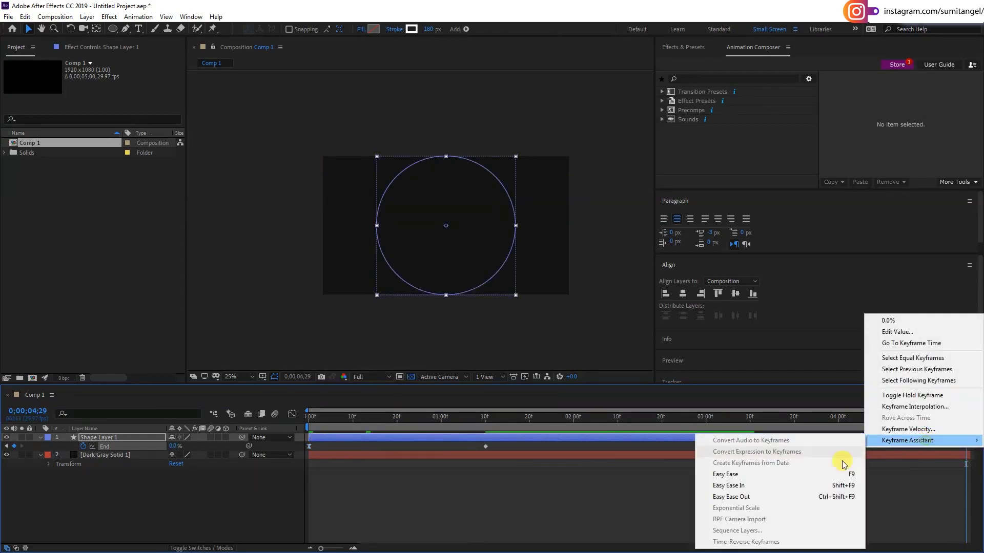
click(758, 476)
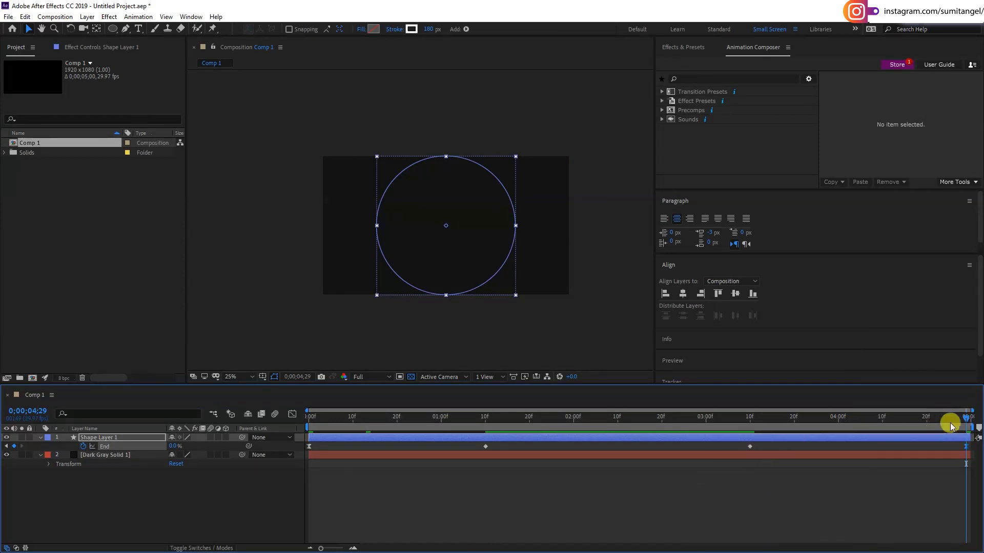
Preview the eased arc animation from the start and select Shape Layer 1.
drag(951, 426, 280, 401)
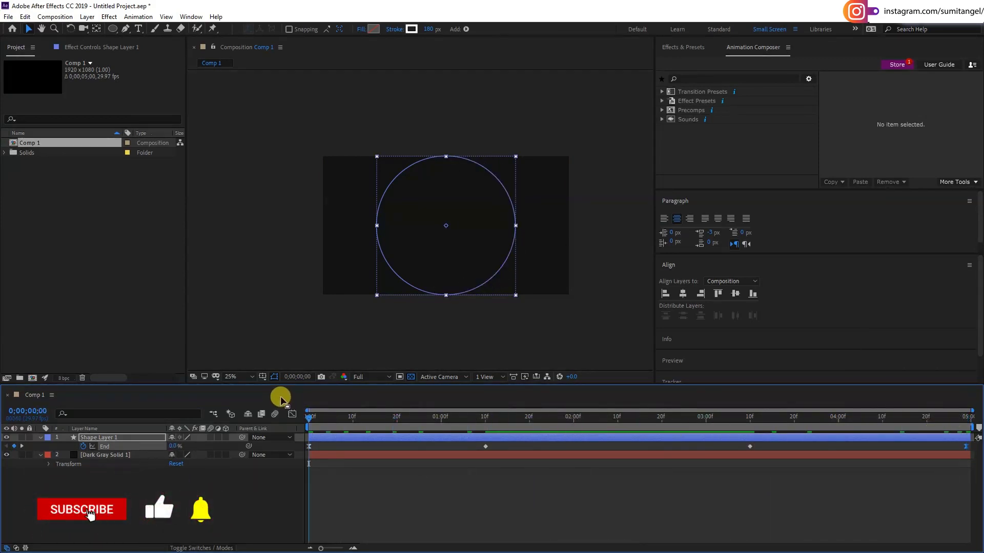
key(space)
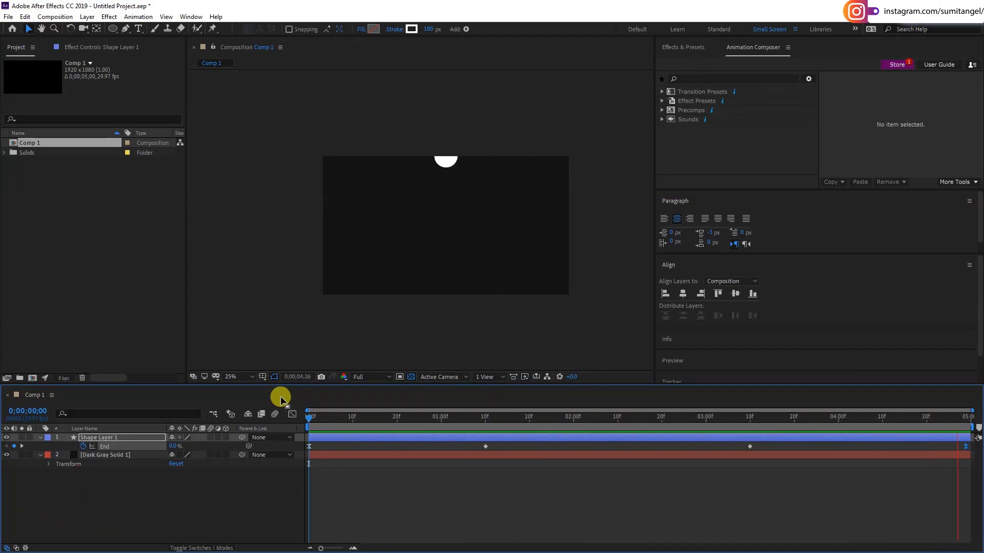
key(space)
mouse_move(386, 426)
mouse_down()
mouse_move(319, 416)
mouse_move(467, 418)
mouse_up()
click(125, 439)
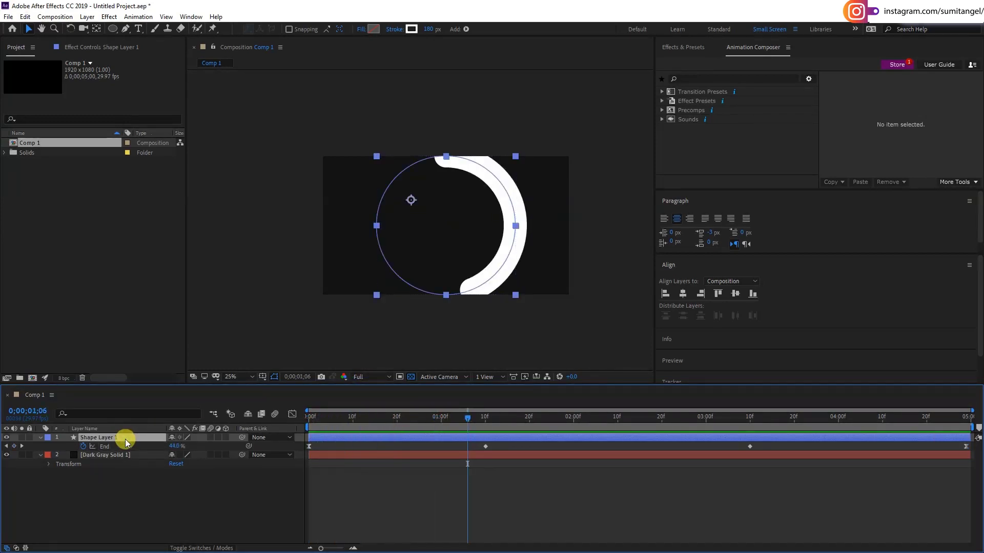
Duplicate the arc layer, flip the copy horizontally and center it horizontally.
key(ctrl+d)
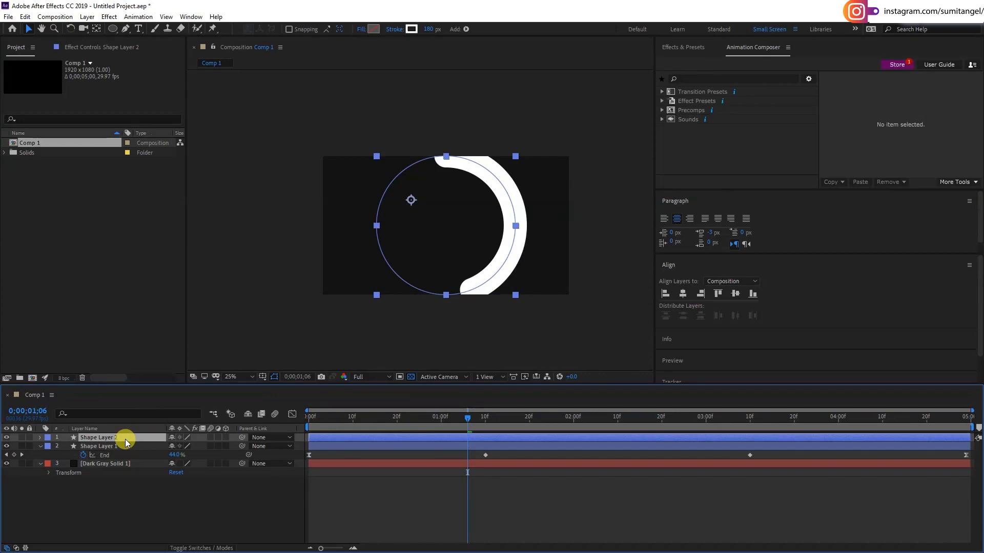
right_click(125, 439)
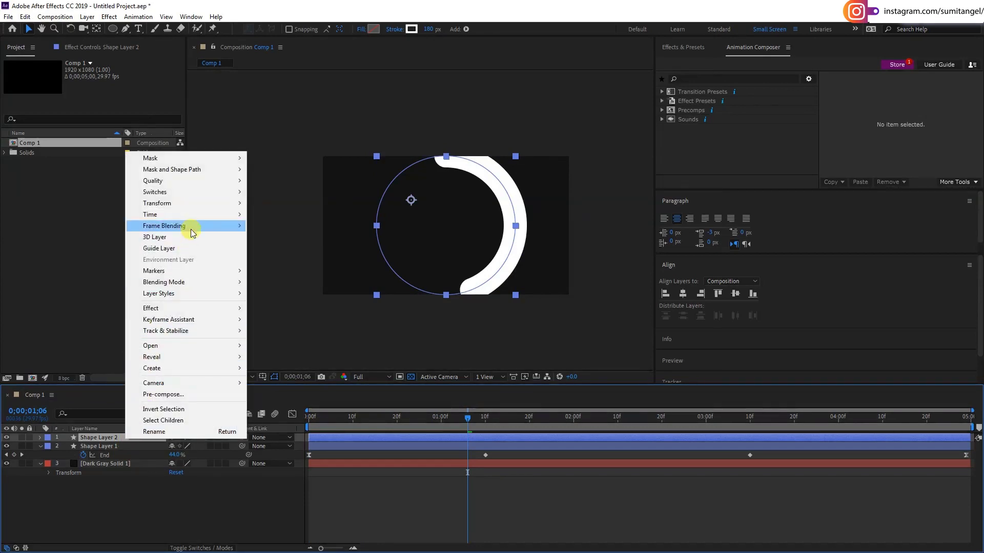
mouse_move(197, 202)
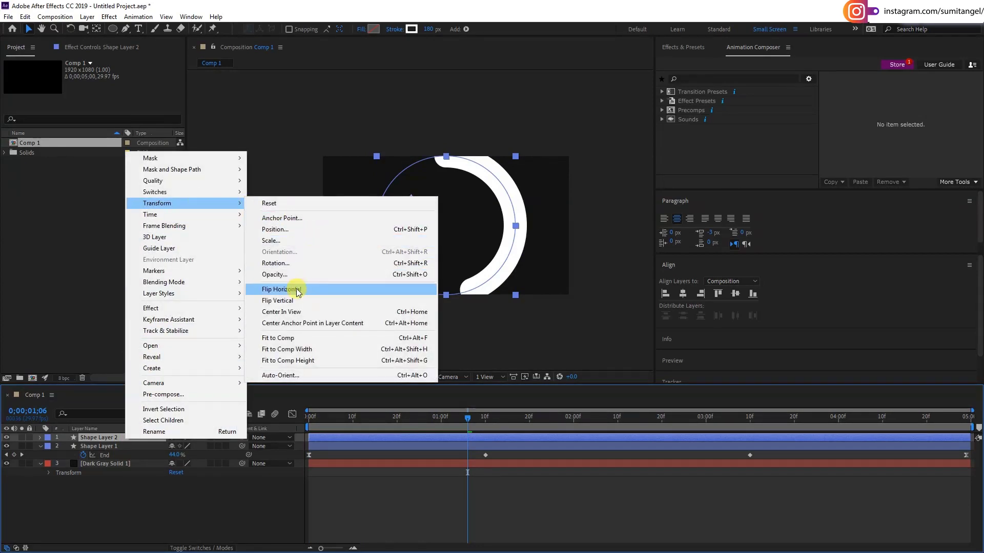
click(297, 290)
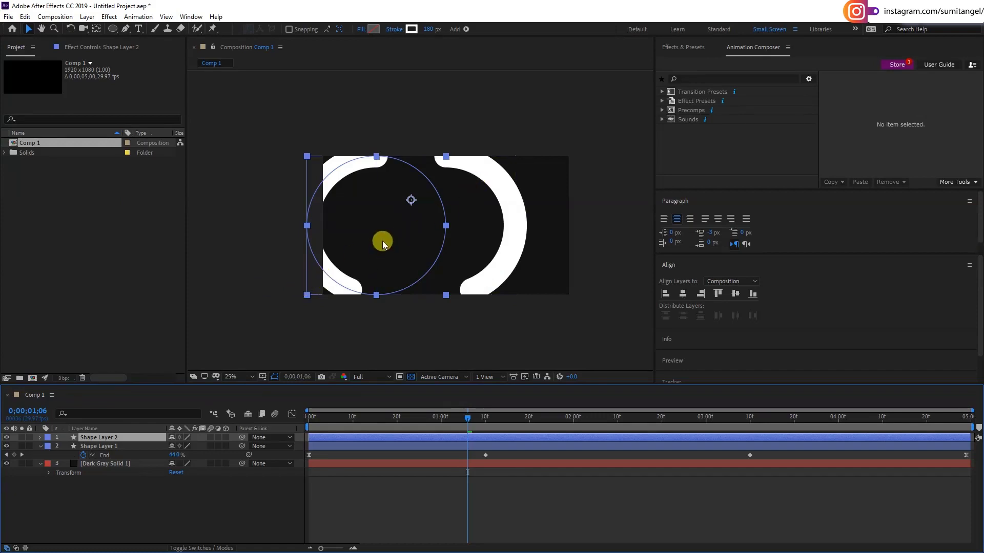
click(683, 294)
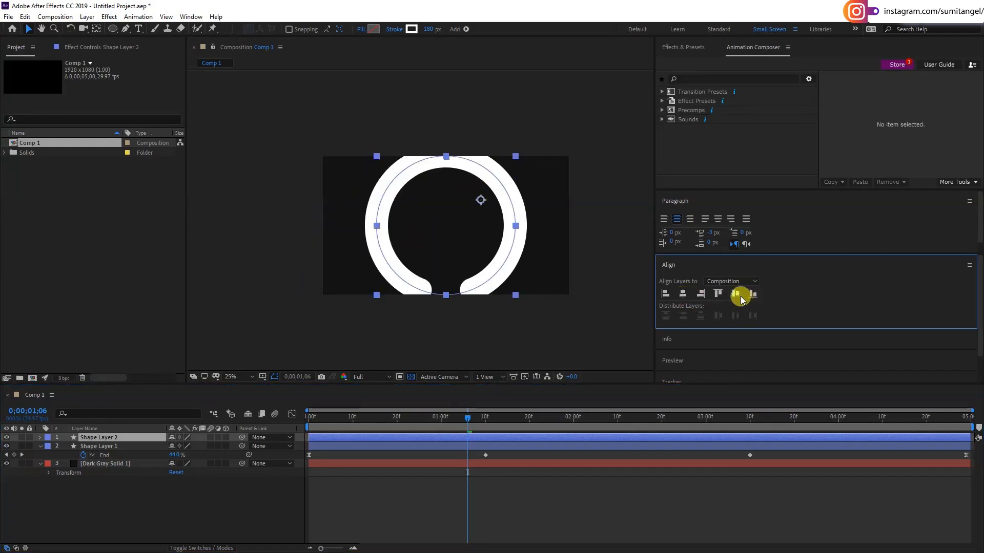
click(467, 425)
key(space)
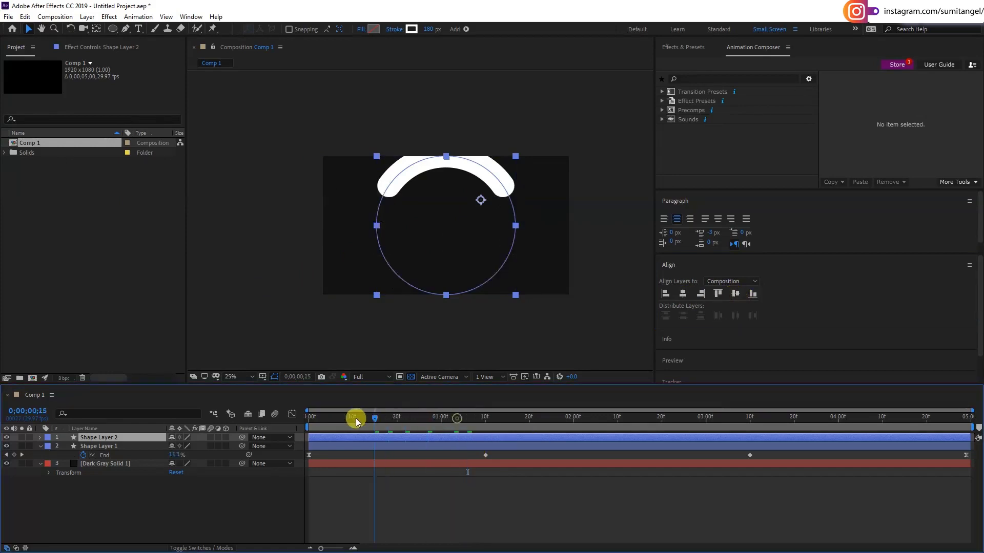
drag(467, 425, 463, 425)
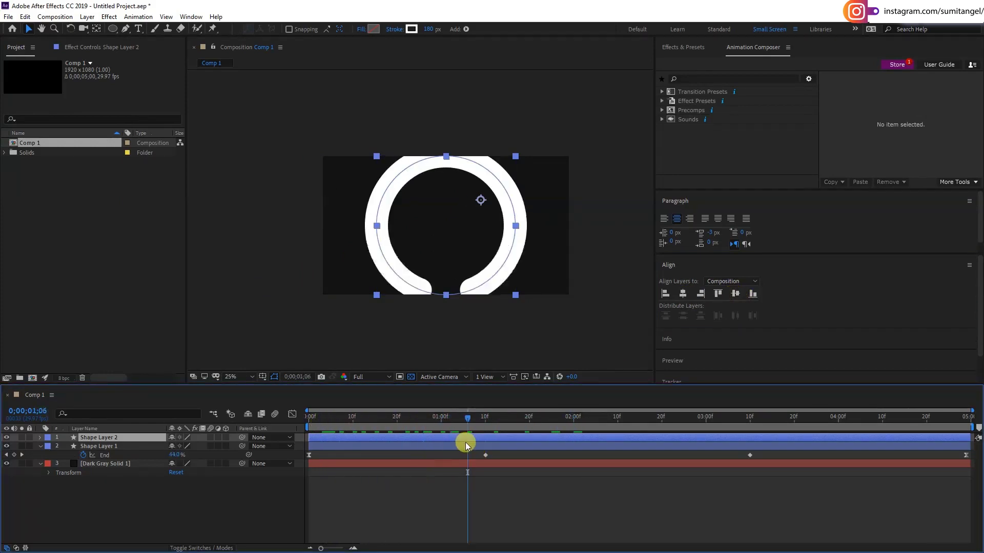
Flip Shape Layer 2 vertically and center it vertically so the arcs form a circle.
right_click(145, 444)
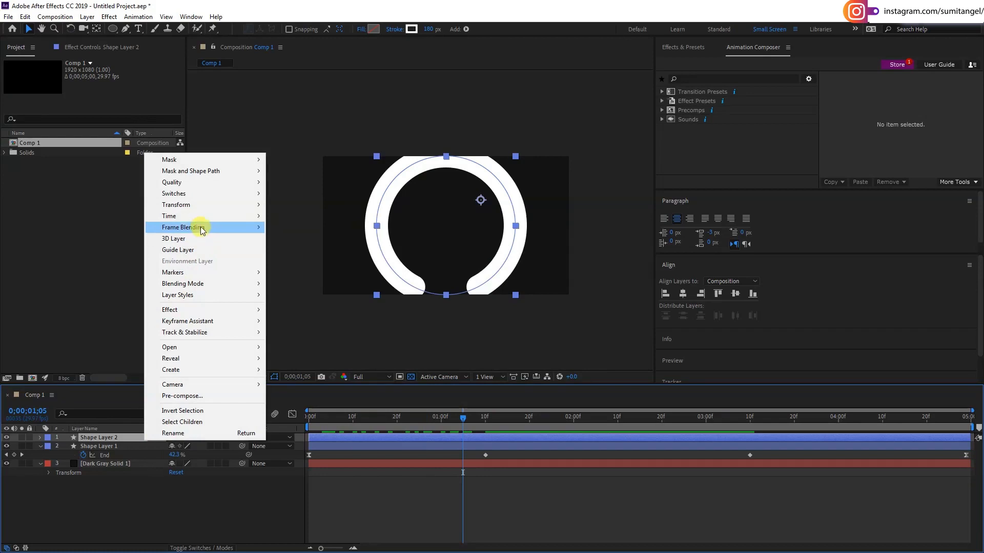
click(203, 205)
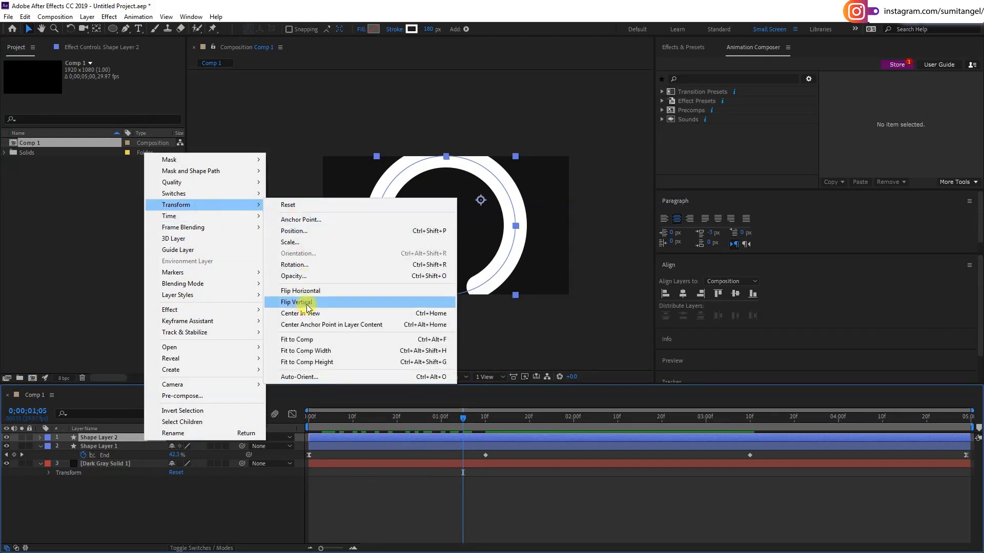
click(306, 302)
click(682, 295)
click(736, 294)
mouse_move(530, 419)
mouse_down()
mouse_move(380, 433)
mouse_move(605, 446)
mouse_move(329, 433)
mouse_move(476, 449)
mouse_up()
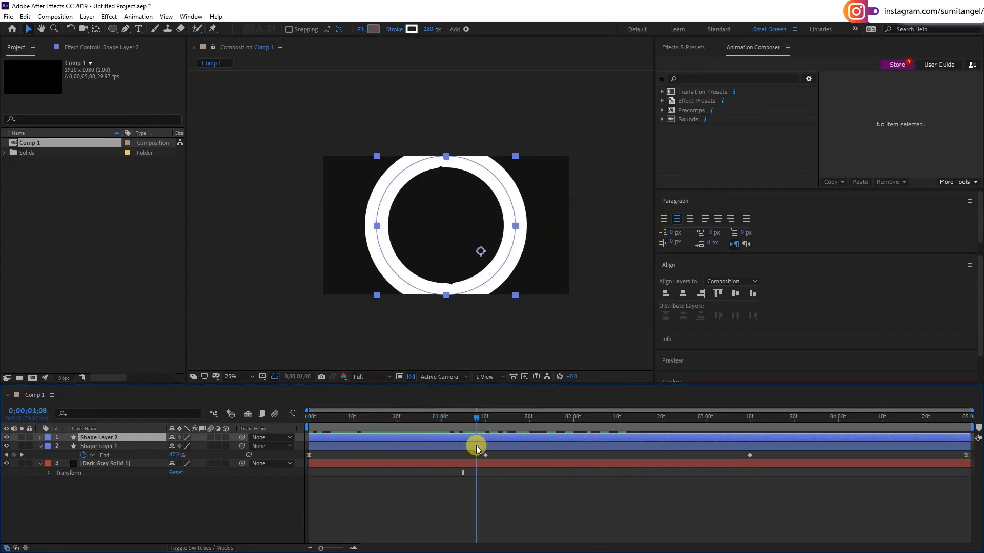
Set both arc layers' Opacity to 10% and move to 0;00;01;07 where the ring is fully drawn.
shift+click(125, 447)
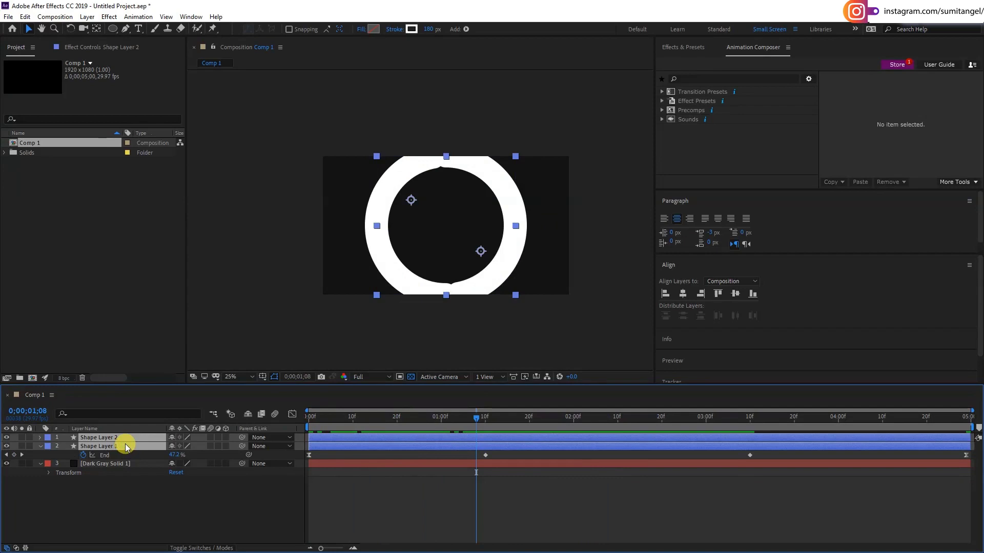
key(t)
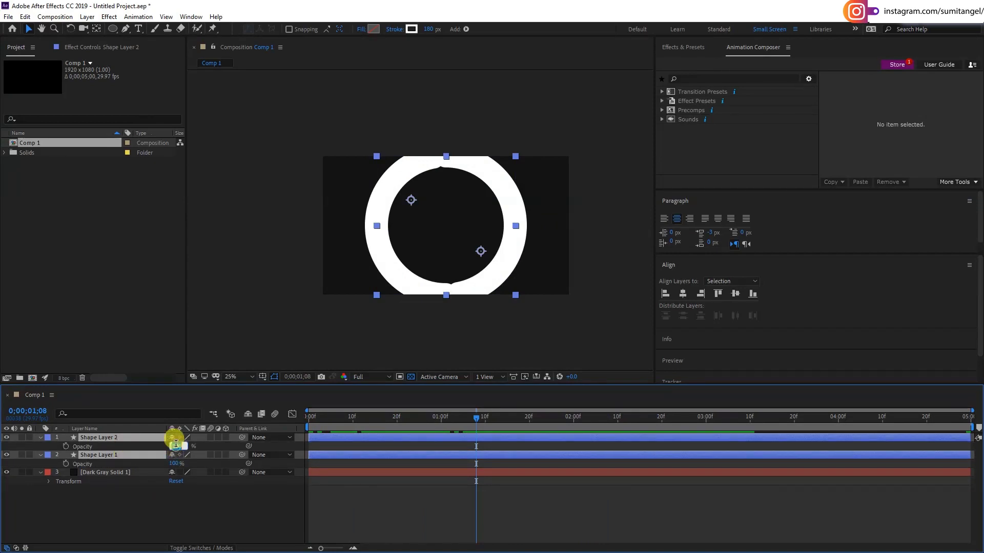
key(Return)
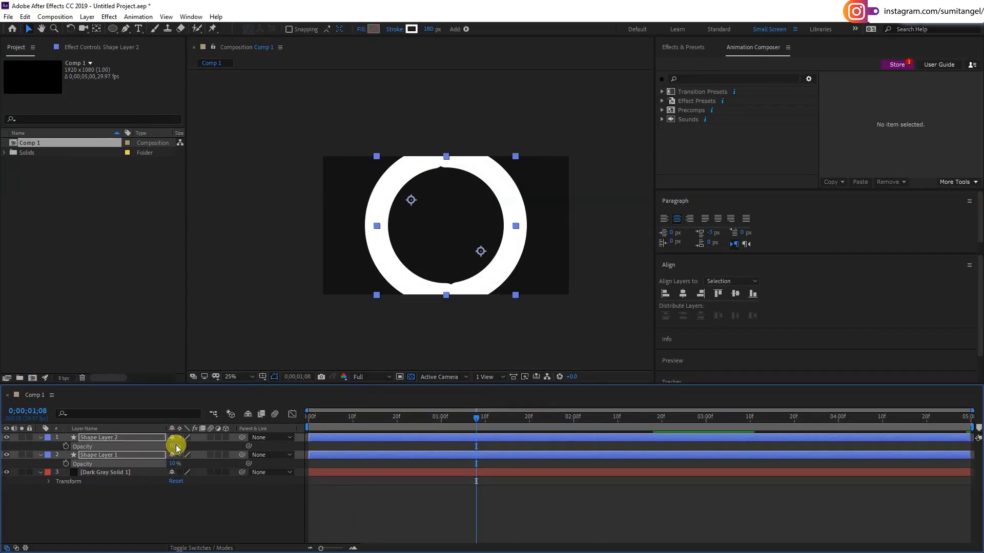
mouse_move(473, 429)
mouse_down()
mouse_move(604, 428)
mouse_move(311, 416)
mouse_move(267, 405)
mouse_up()
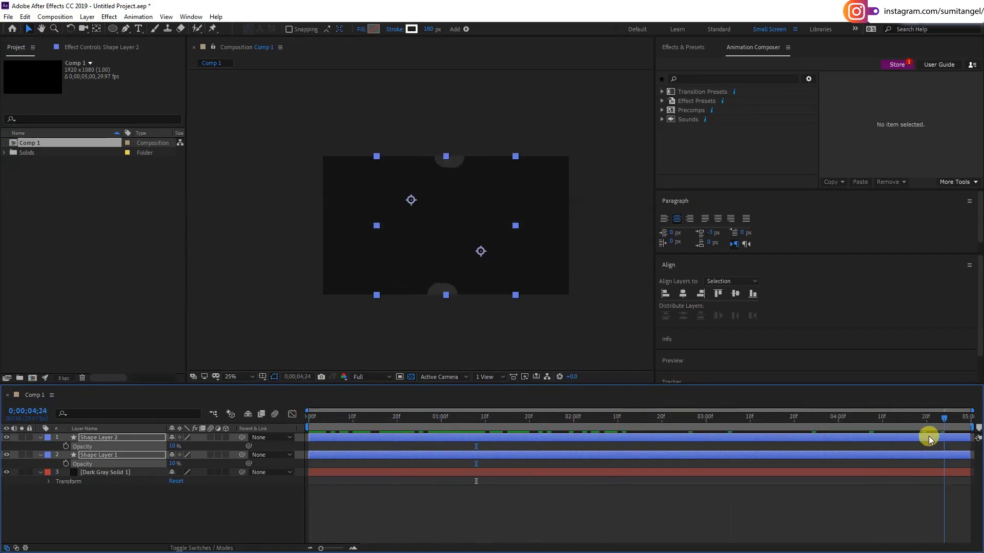
drag(267, 404, 472, 417)
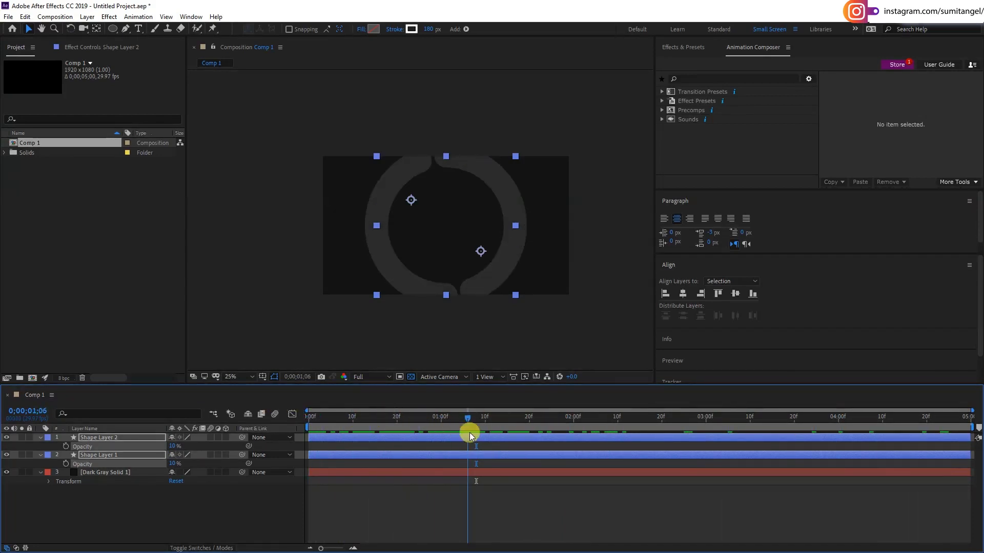
Import bohemian-5325610_1920.png, make a matching composition from it, then switch back to Comp 1.
double_click(104, 253)
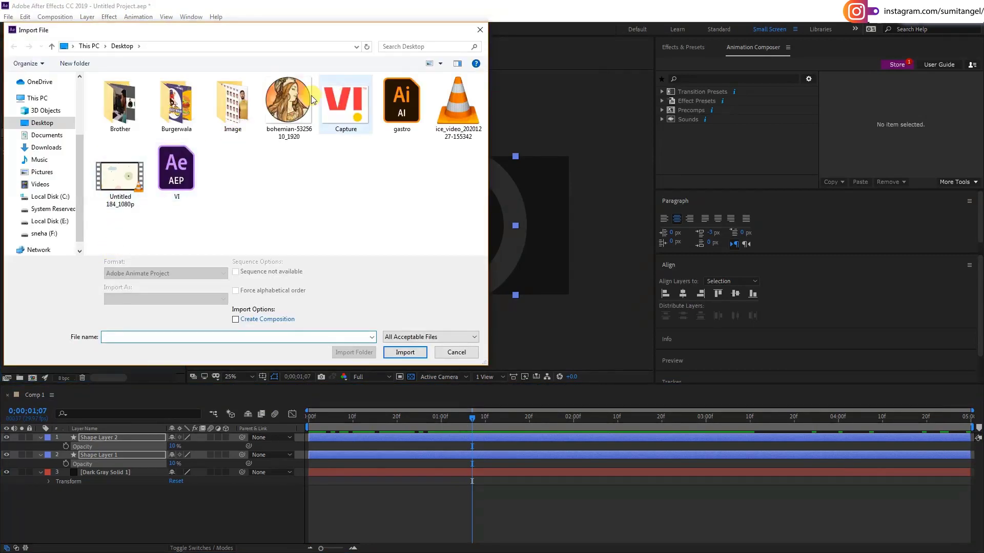
click(287, 99)
click(399, 347)
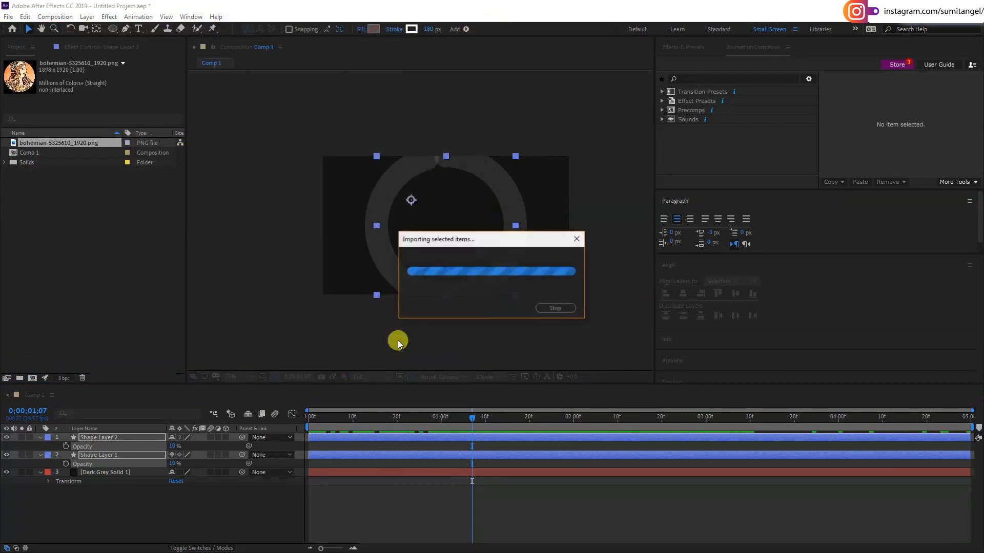
mouse_move(80, 145)
mouse_down()
mouse_move(25, 356)
mouse_move(32, 376)
mouse_up()
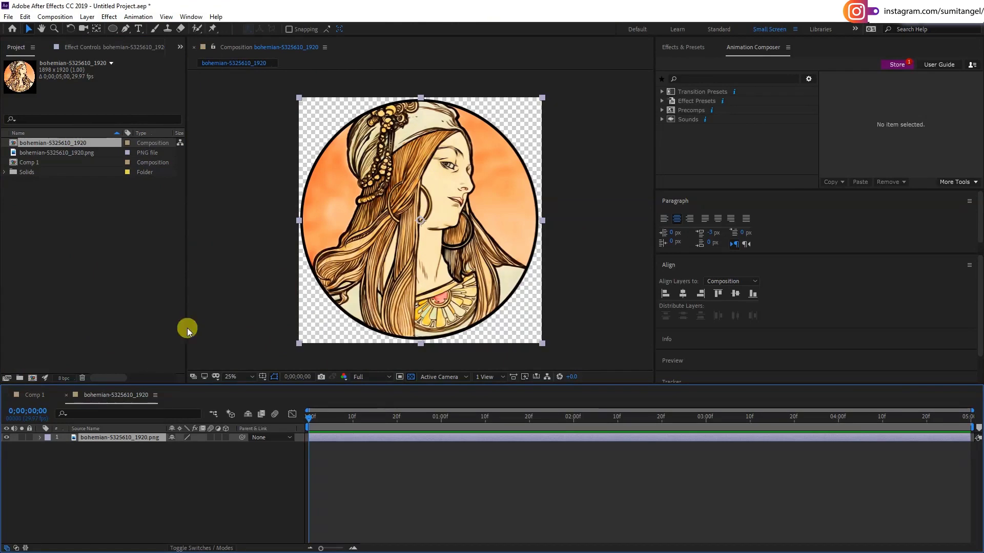
click(34, 395)
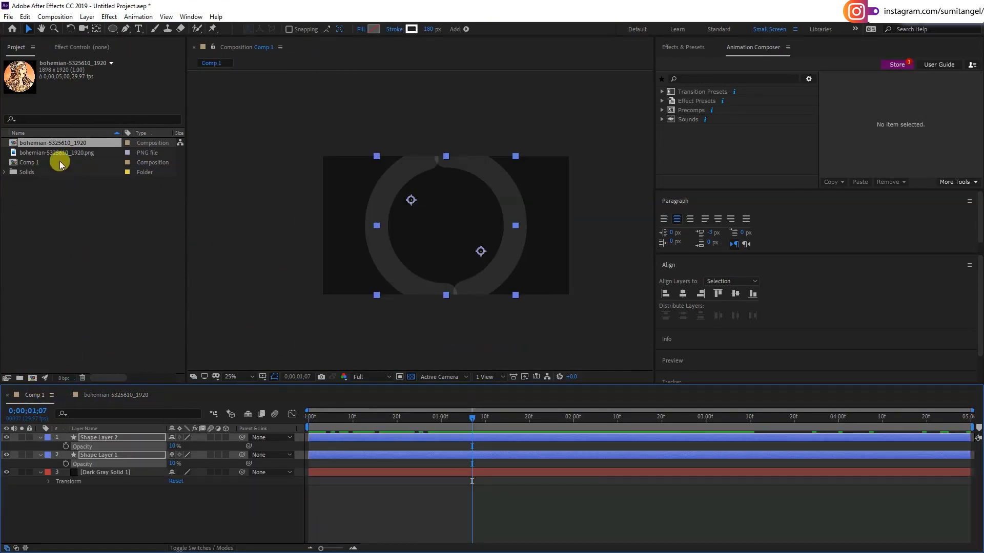
Rename the bohemian-5325610_1920 composition to Logo.
click(40, 144)
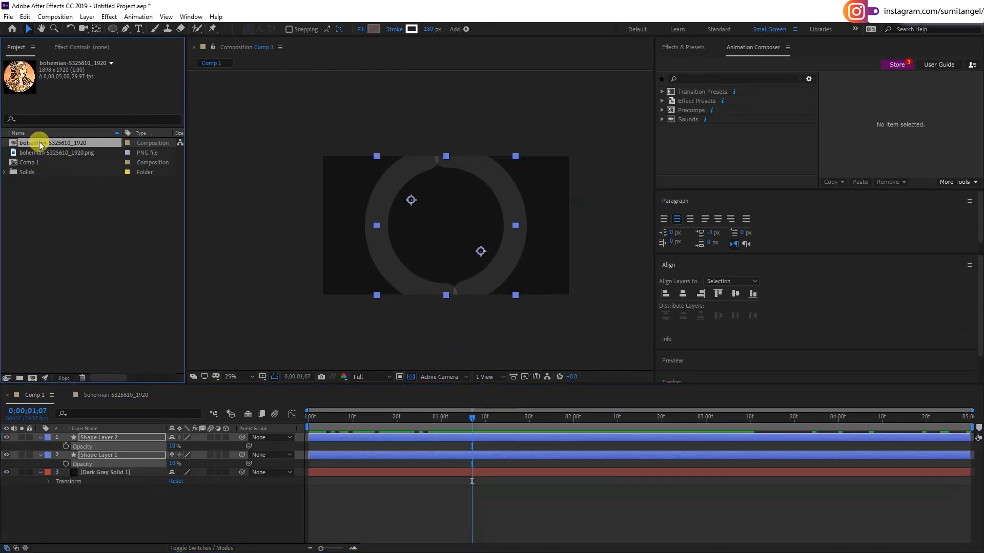
key(Return)
text(Log)
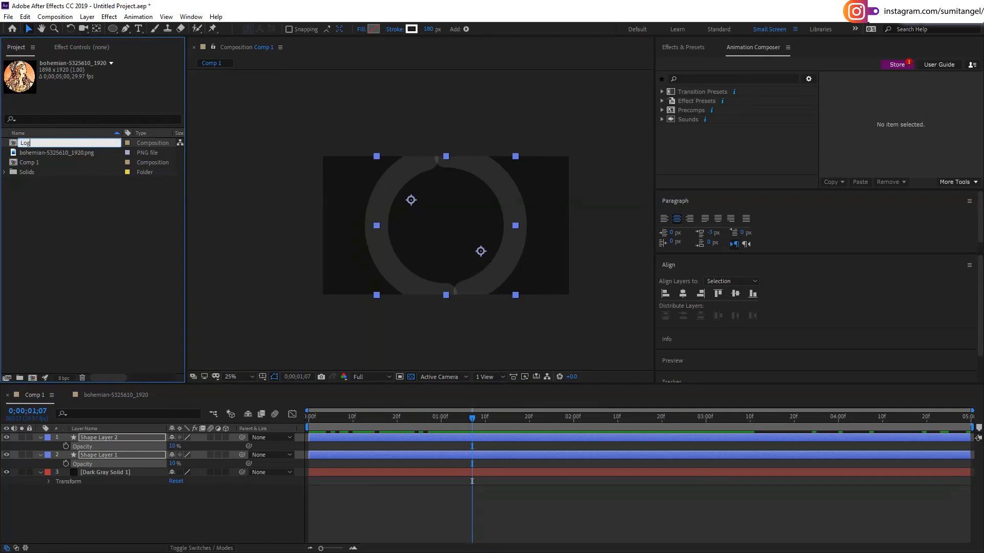
text(o)
key(Return)
Add Logo as the top layer of Comp 1 and scale it down to 25%.
drag(23, 162, 100, 370)
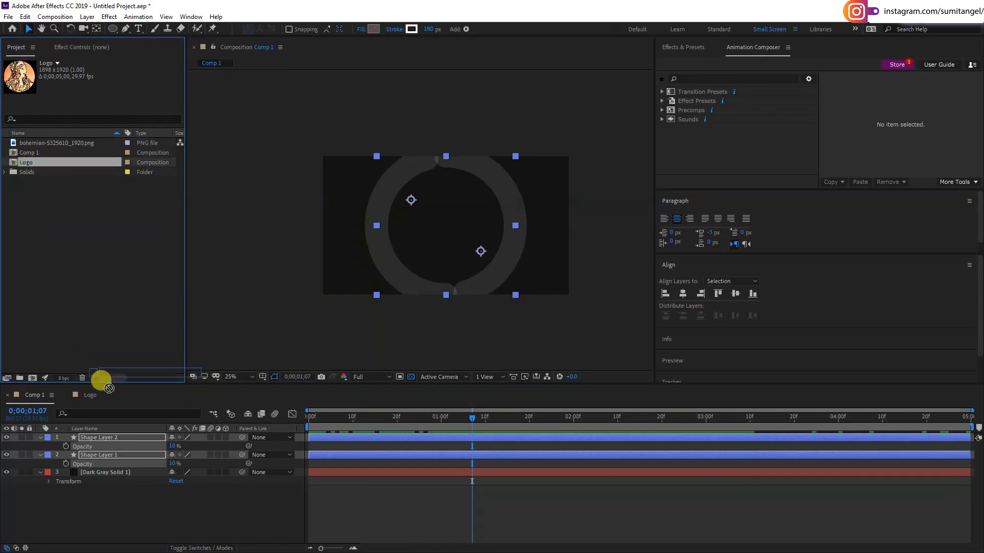
drag(131, 435, 131, 435)
click(27, 209)
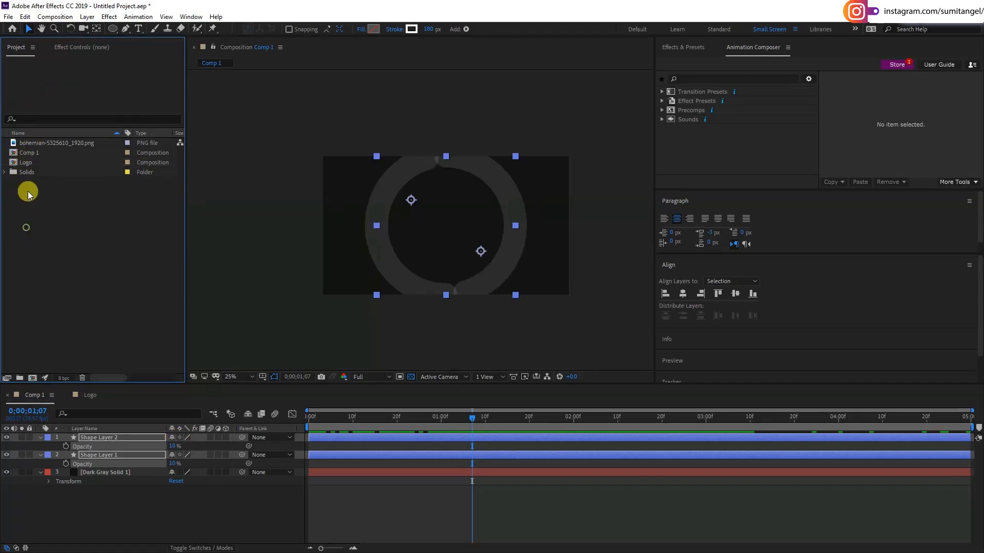
drag(25, 162, 112, 435)
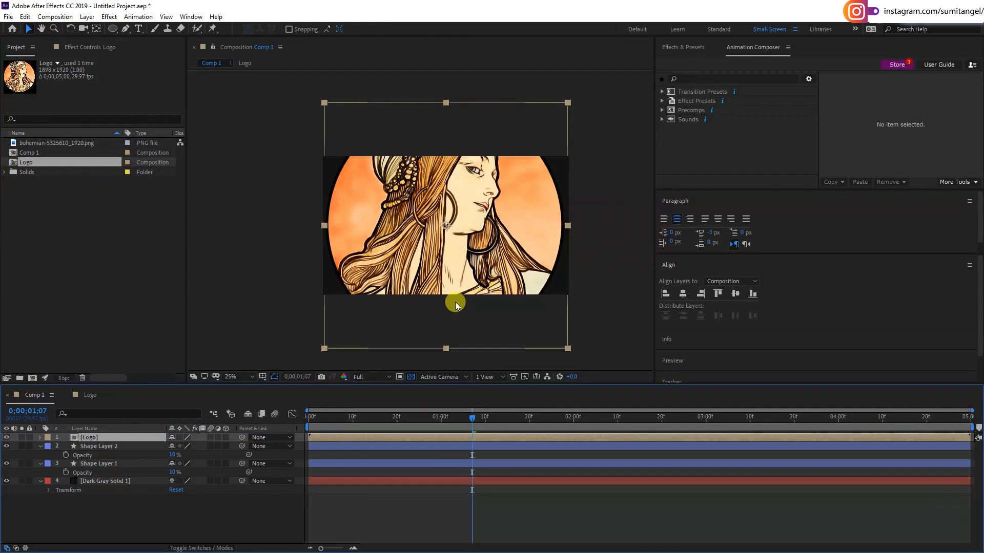
key(s)
drag(196, 449, 158, 441)
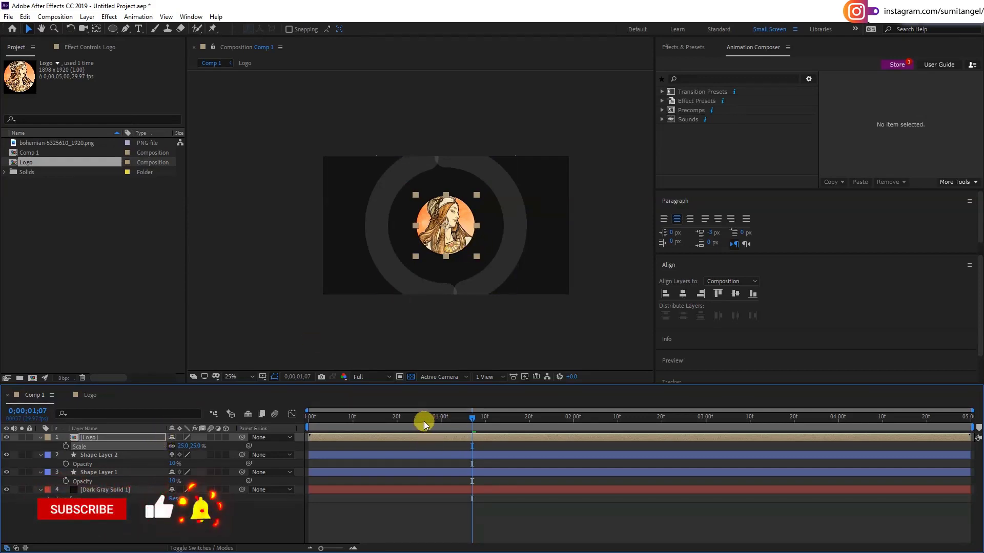
Preview the animation and make the Logo layer start at 1;10.
key(space)
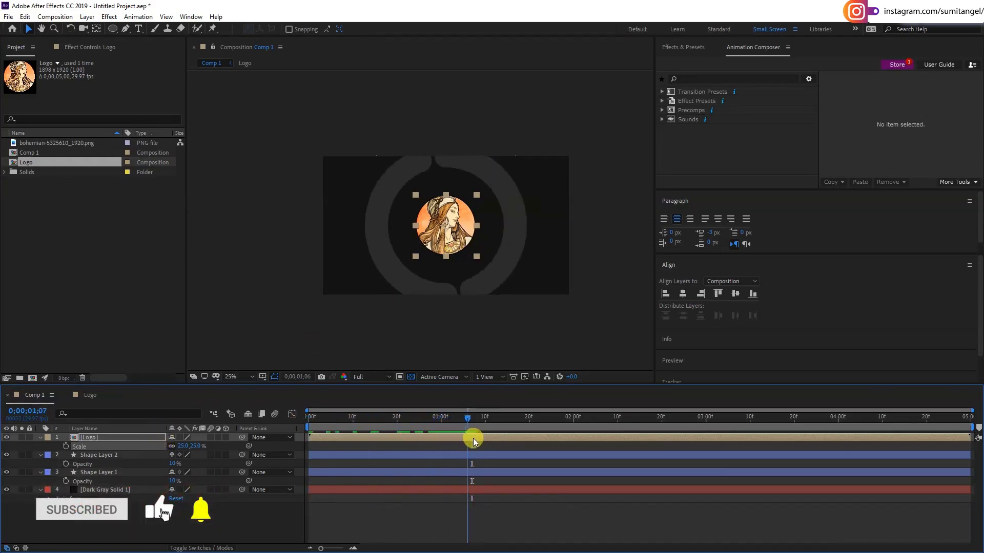
key(space)
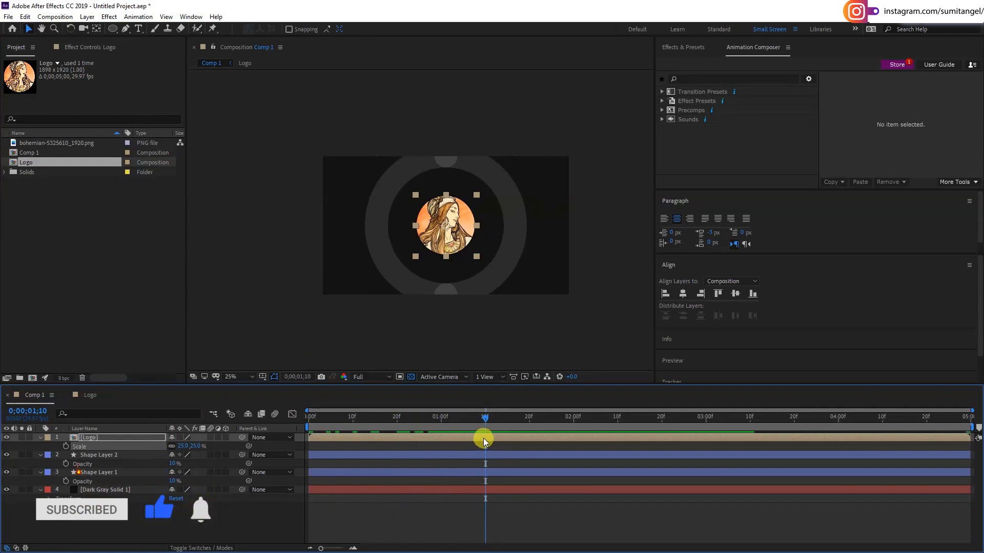
key(alt+bracketleft)
scroll(512, 236, up, 2)
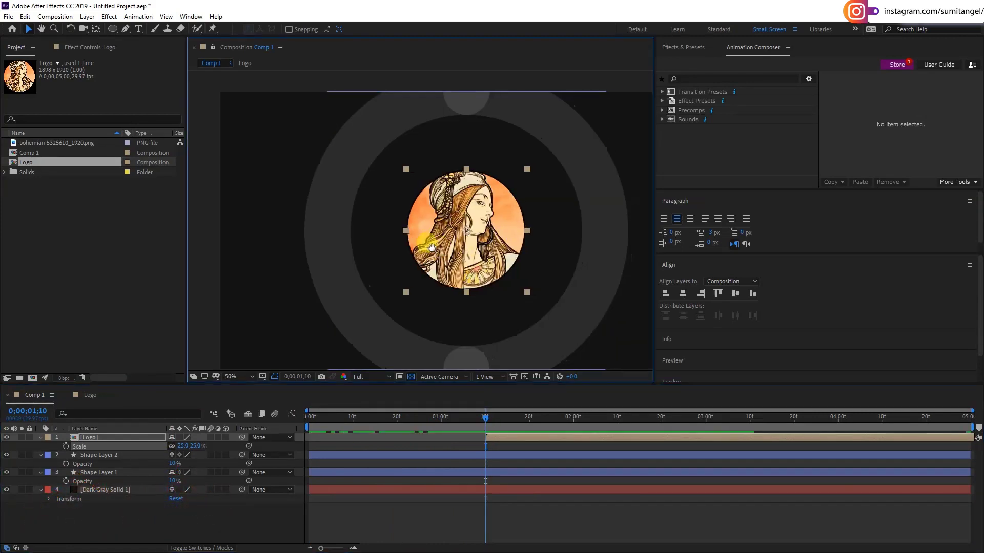
drag(471, 245, 427, 258)
key(v)
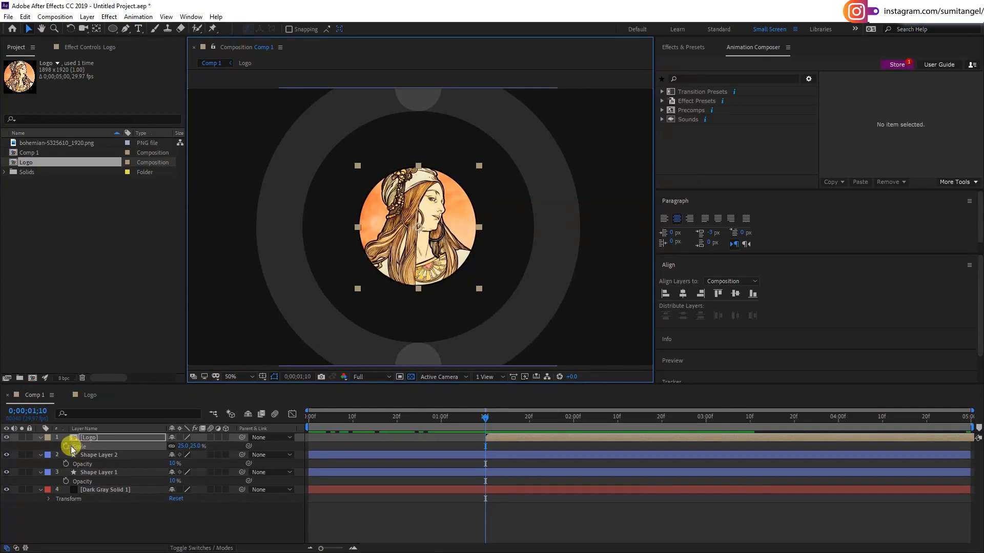
Keyframe the logo's Scale from 5% up to a 30% overshoot at 1;20.
click(66, 447)
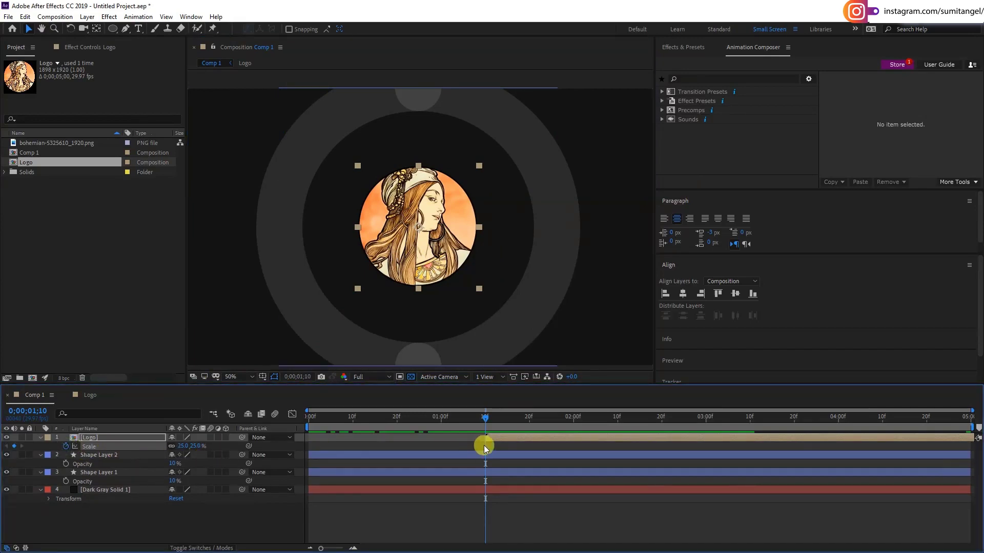
drag(491, 445, 530, 446)
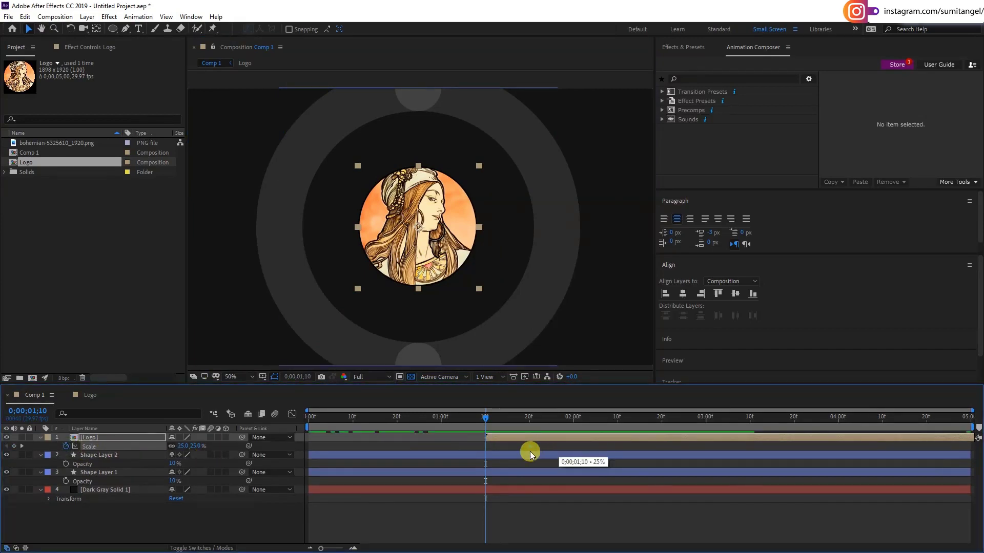
text(5)
key(Return)
click(494, 418)
drag(506, 420, 530, 421)
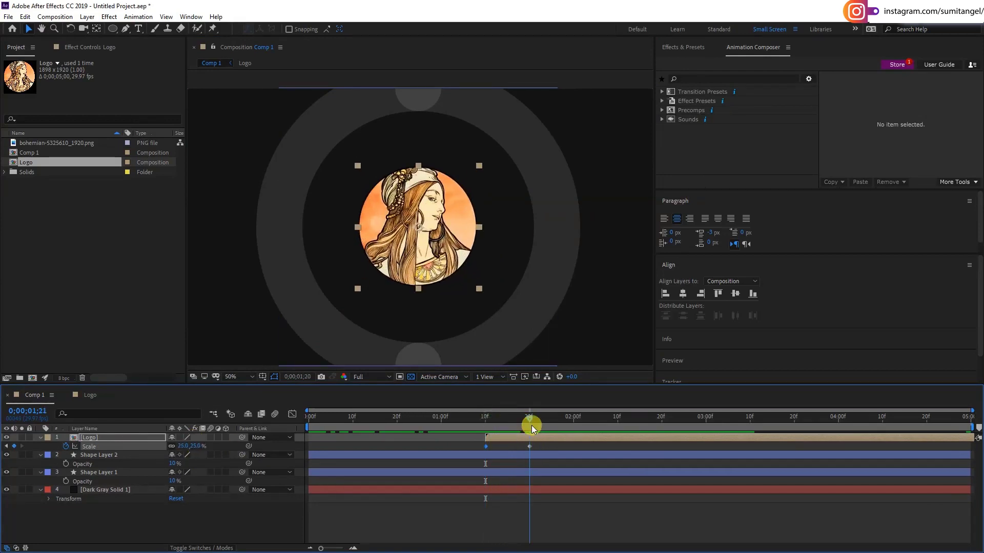
text(30)
key(Return)
Add bounce Scale keyframes of 15% at 2;00, 20%, 28% at 2;10, and a final 25%.
drag(563, 426, 567, 423)
click(195, 449)
text(15)
key(Return)
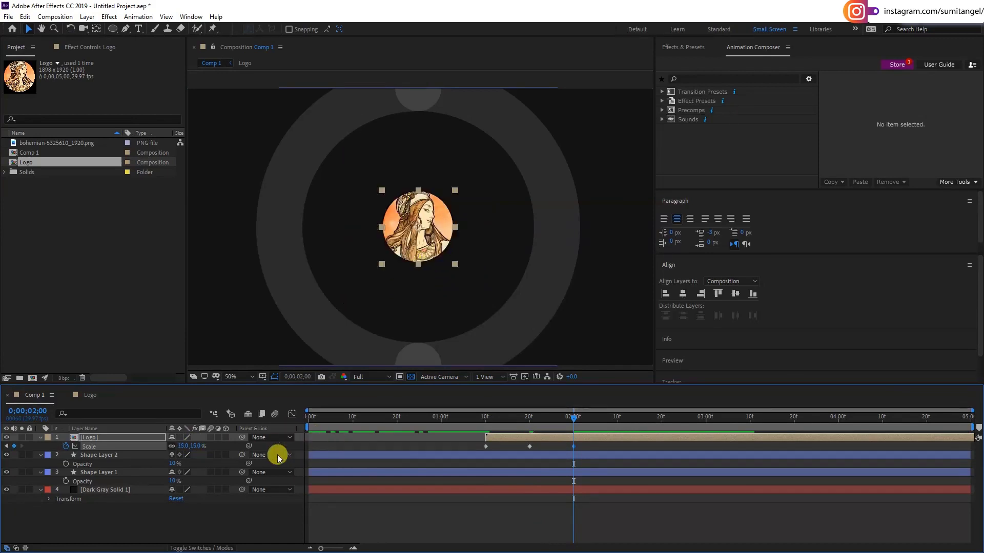
text(20)
key(Return)
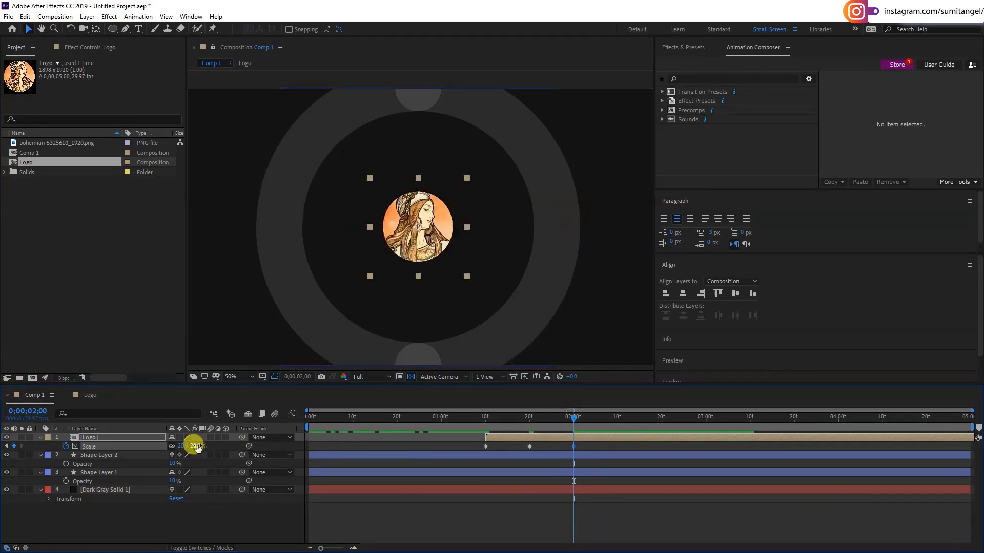
click(618, 426)
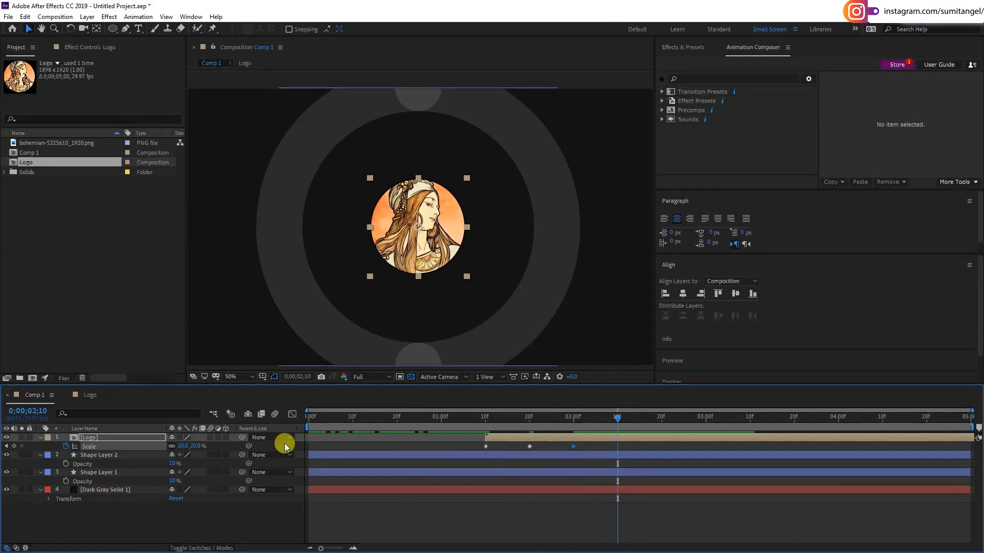
text(28)
key(Return)
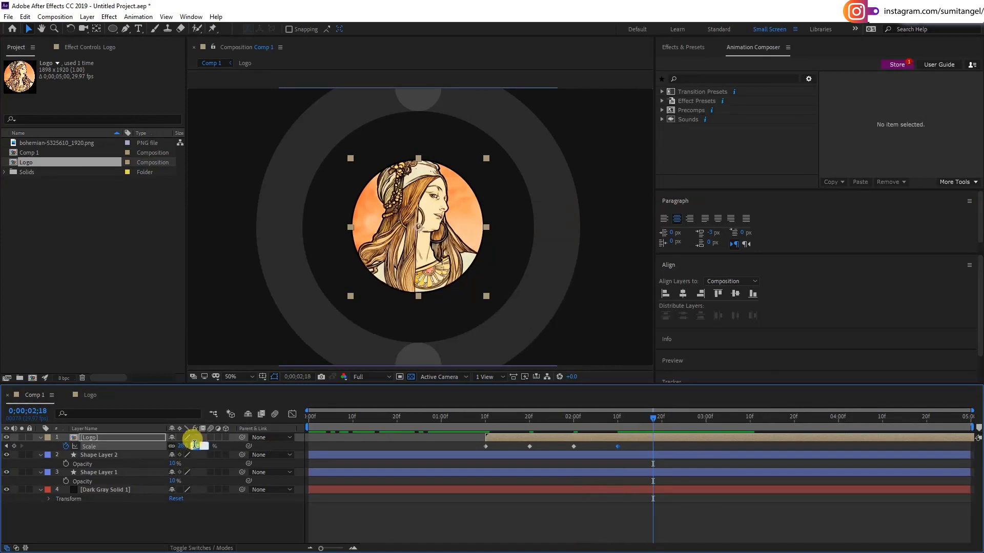
key(Return)
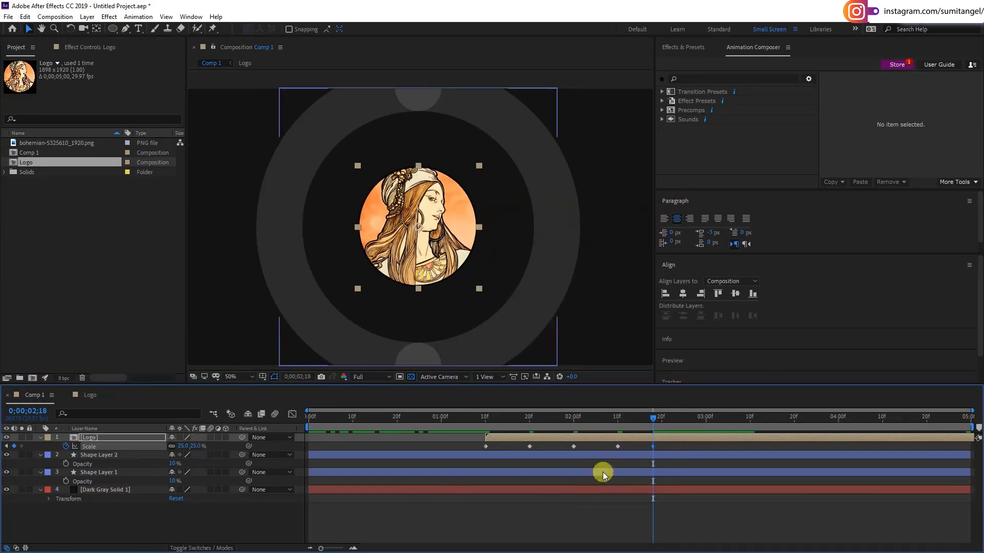
Apply Easy Ease to all of the logo's Scale keyframes.
drag(670, 445, 480, 456)
right_click(487, 446)
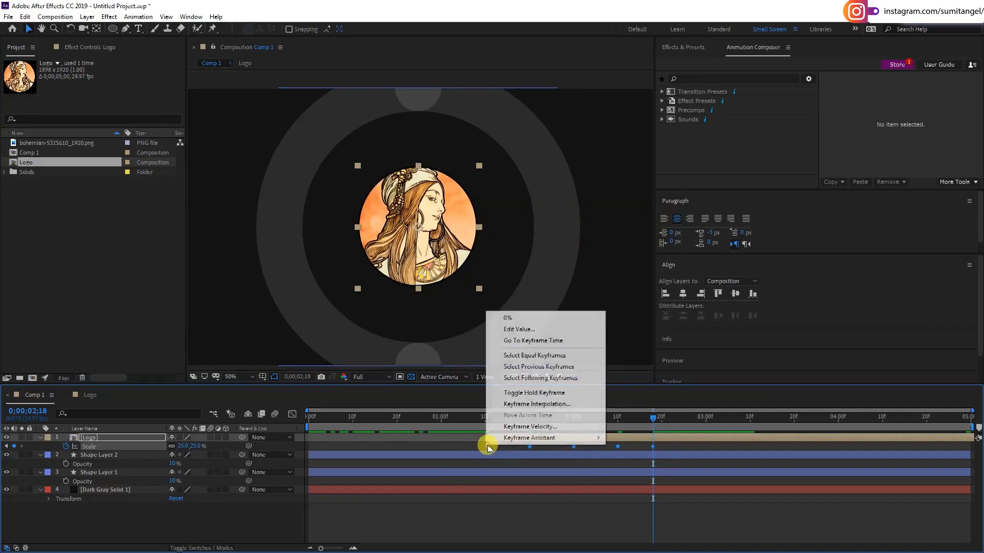
mouse_move(529, 438)
click(639, 472)
Review the bounce and tighten its timing, moving the last Scale keyframe to 2;18.
mouse_move(654, 417)
mouse_down()
mouse_move(608, 430)
mouse_move(688, 431)
mouse_up()
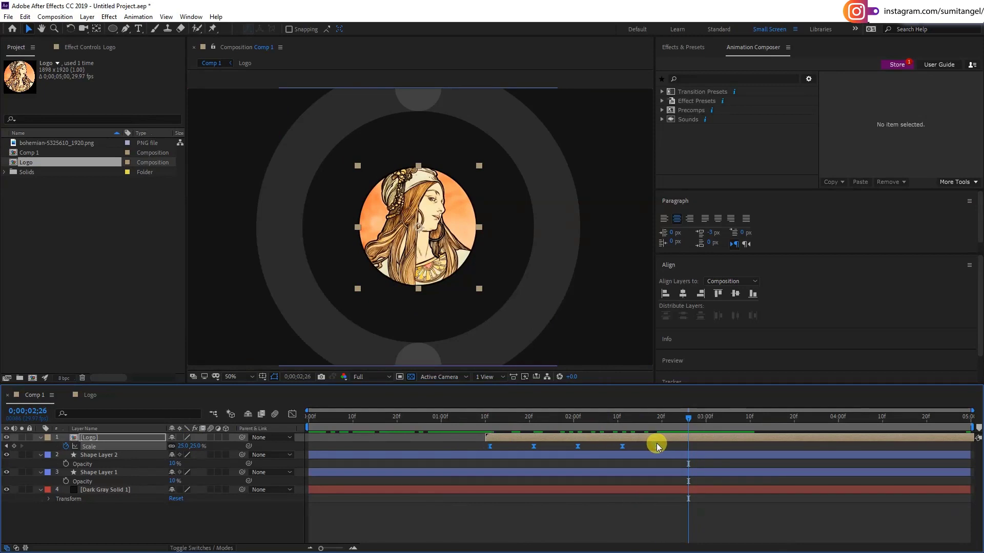
click(609, 417)
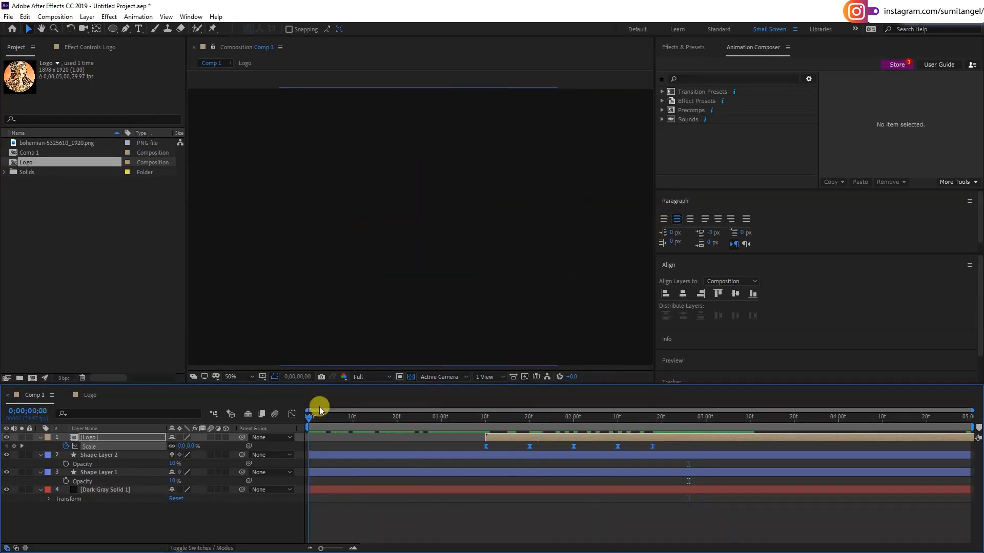
drag(608, 451, 710, 453)
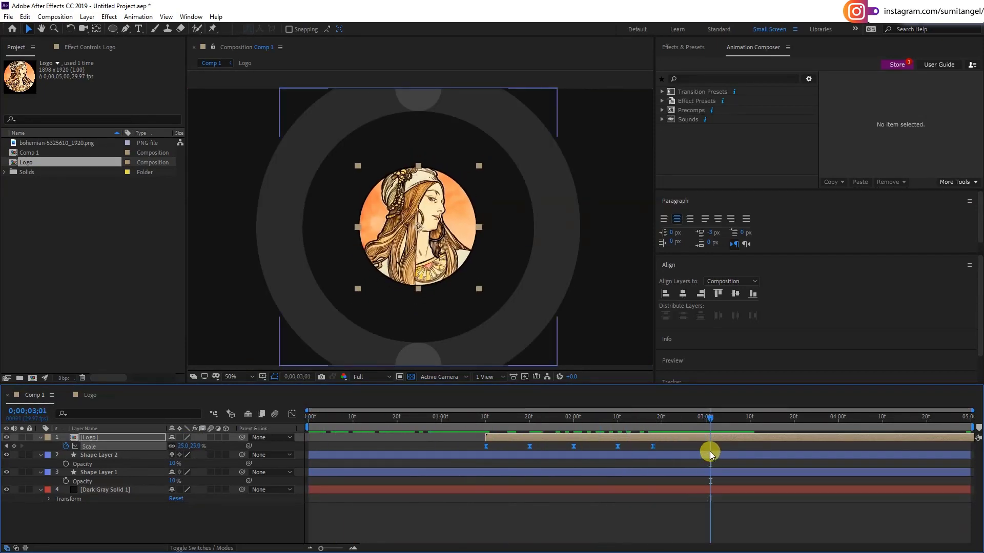
key(space)
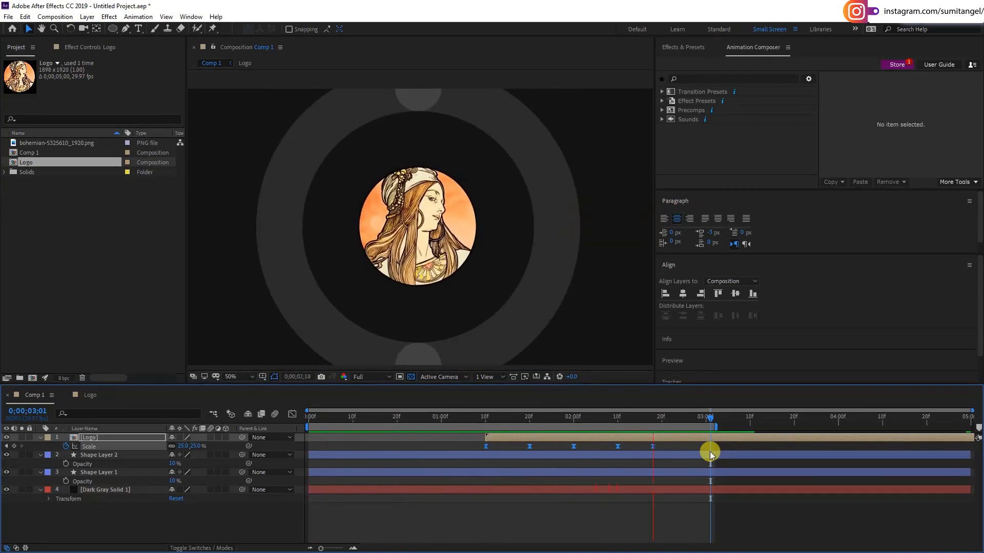
key(space)
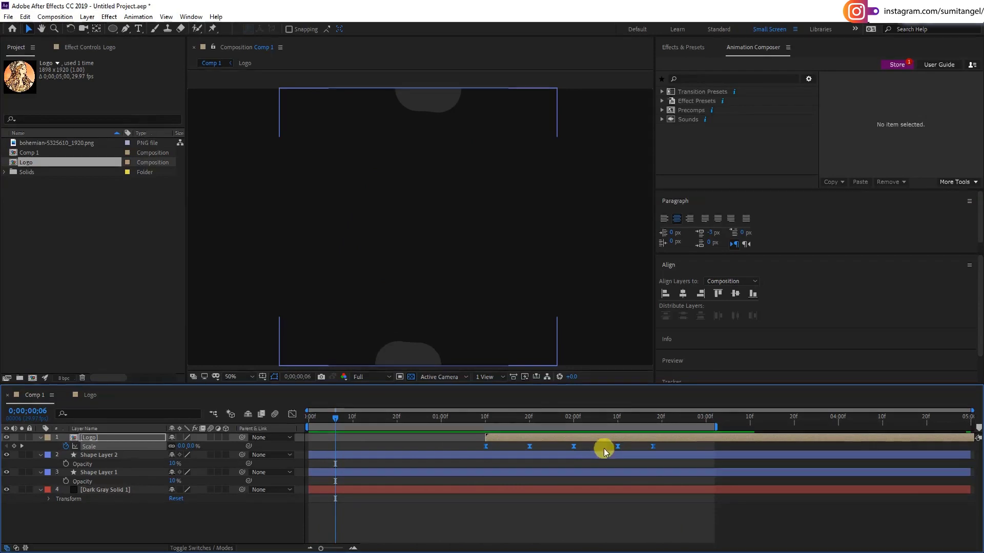
drag(652, 446, 604, 446)
mouse_move(549, 422)
mouse_down()
mouse_move(476, 422)
mouse_move(574, 438)
mouse_up()
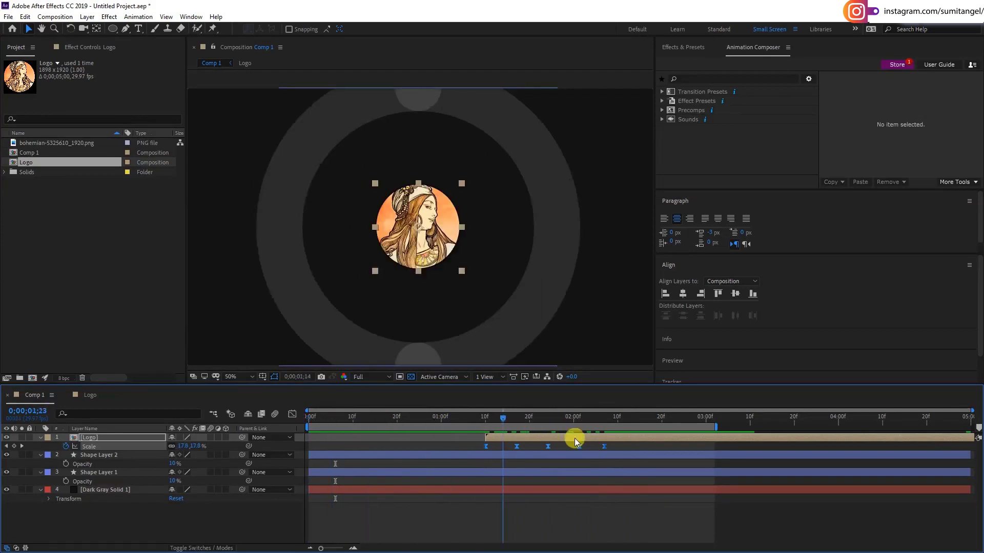
click(126, 29)
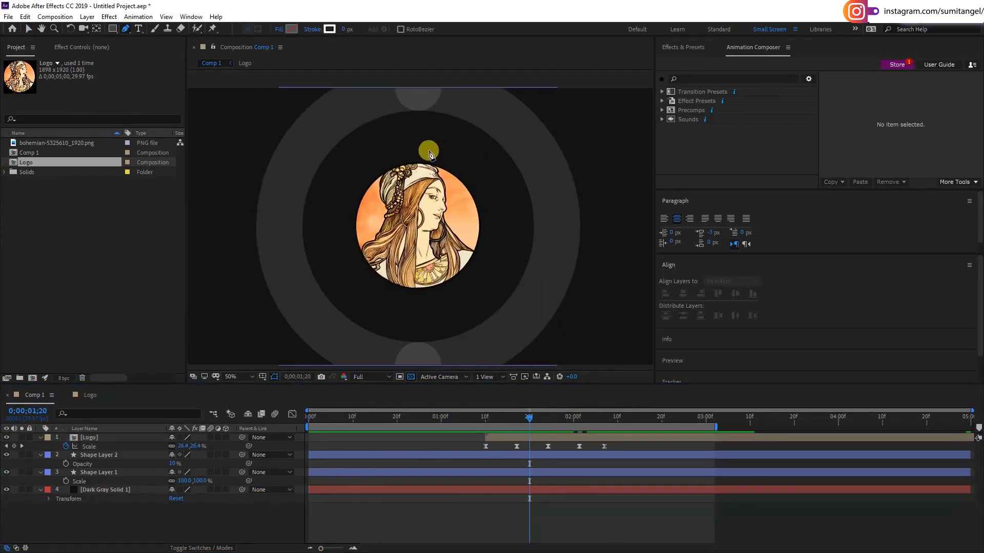
Draw a vertical path with a white 19 px stroke and name the shape layer 'line'.
click(429, 151)
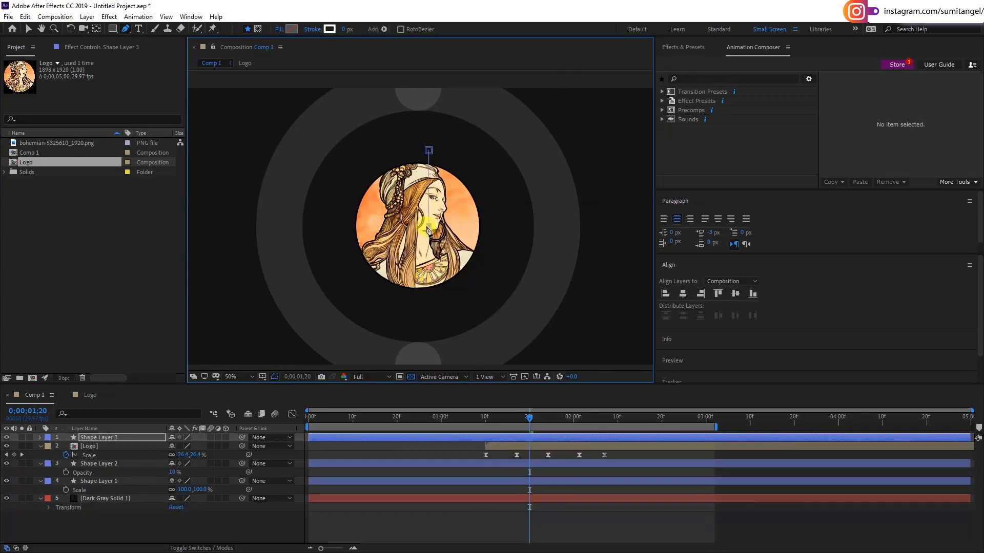
key(v)
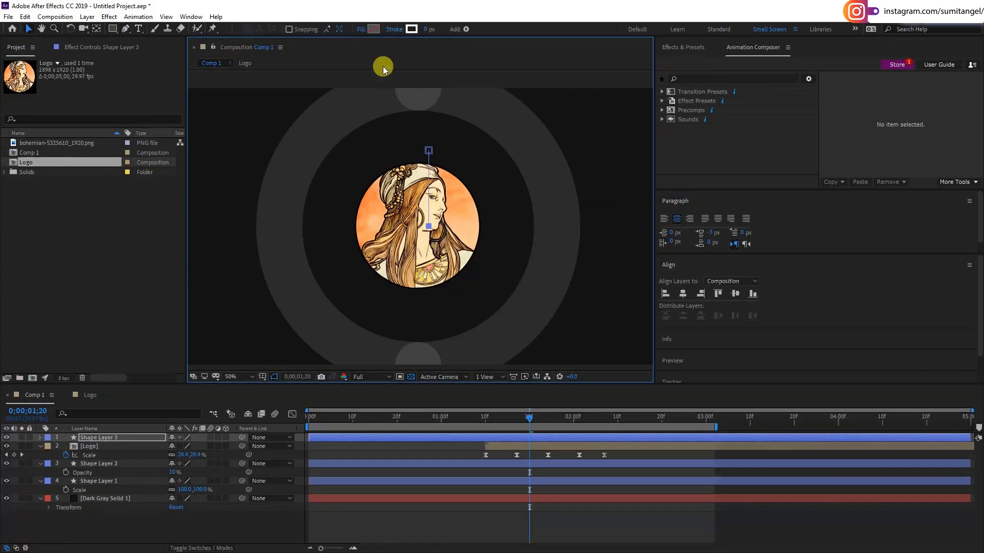
drag(413, 32, 433, 29)
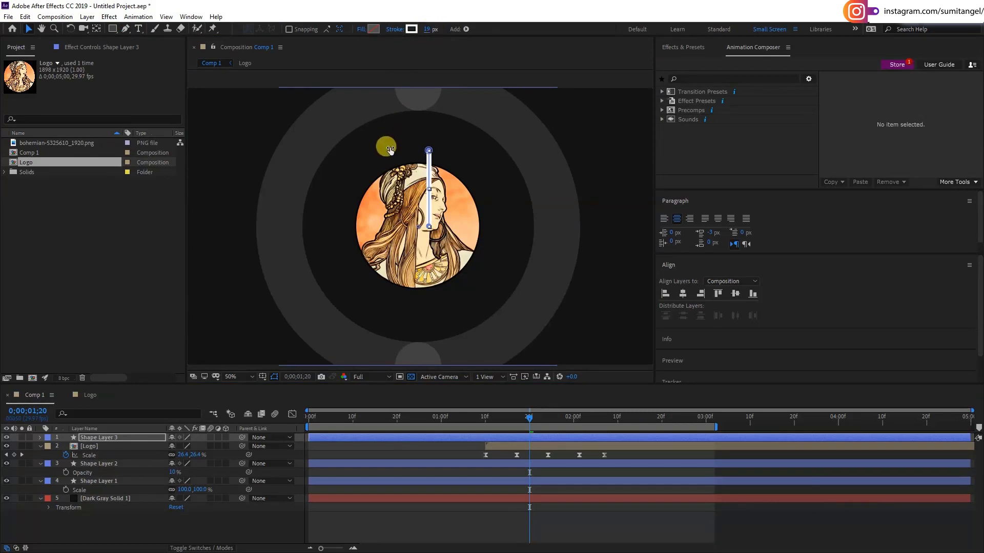
scroll(385, 147, up, 3)
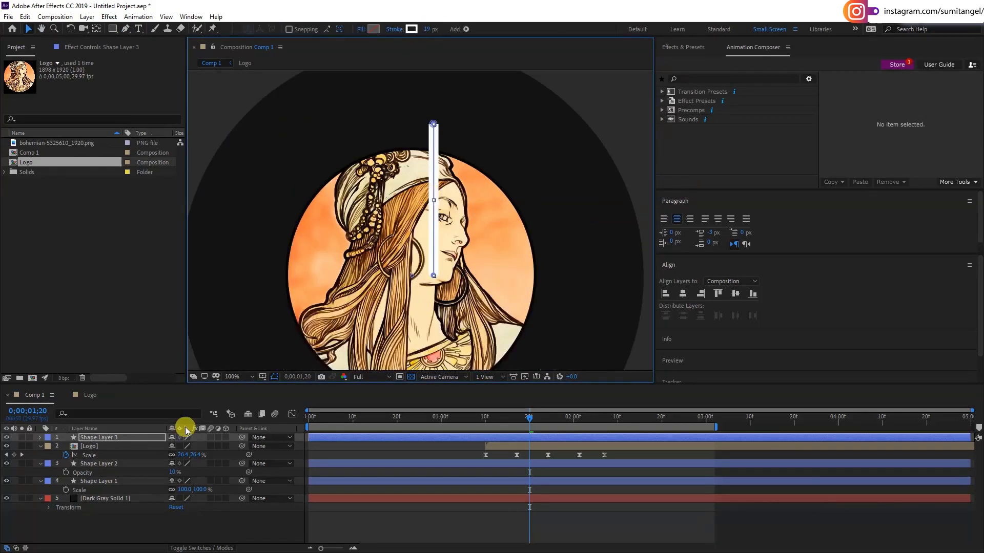
click(136, 439)
key(Return)
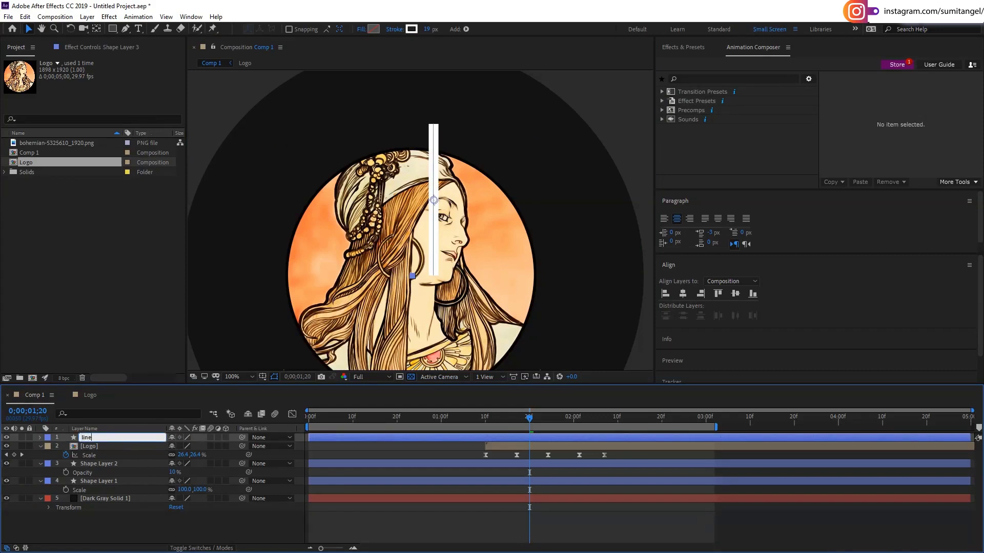
key(Return)
Move the white line higher above the logo and reposition its anchor point.
click(432, 182)
drag(432, 182, 431, 152)
key(y)
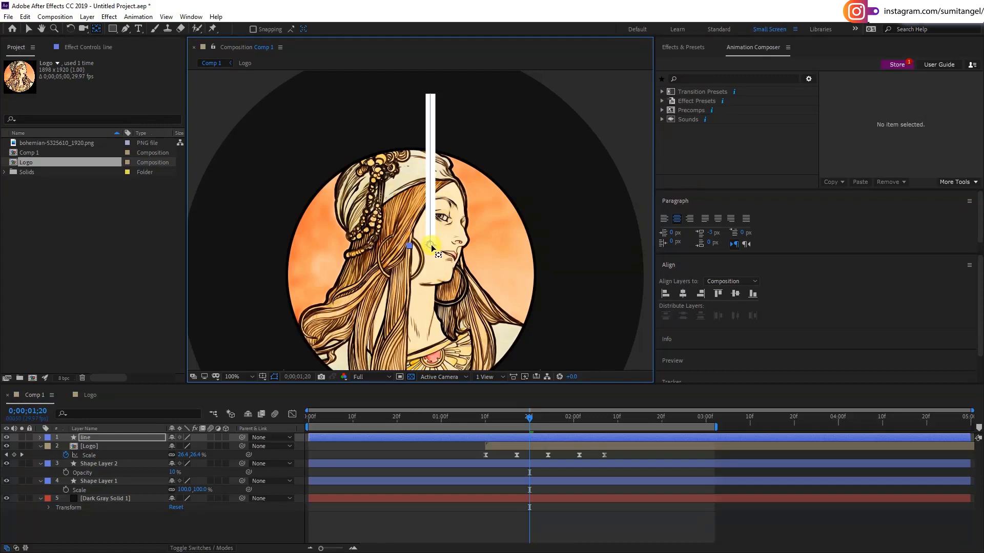
key(v)
click(443, 181)
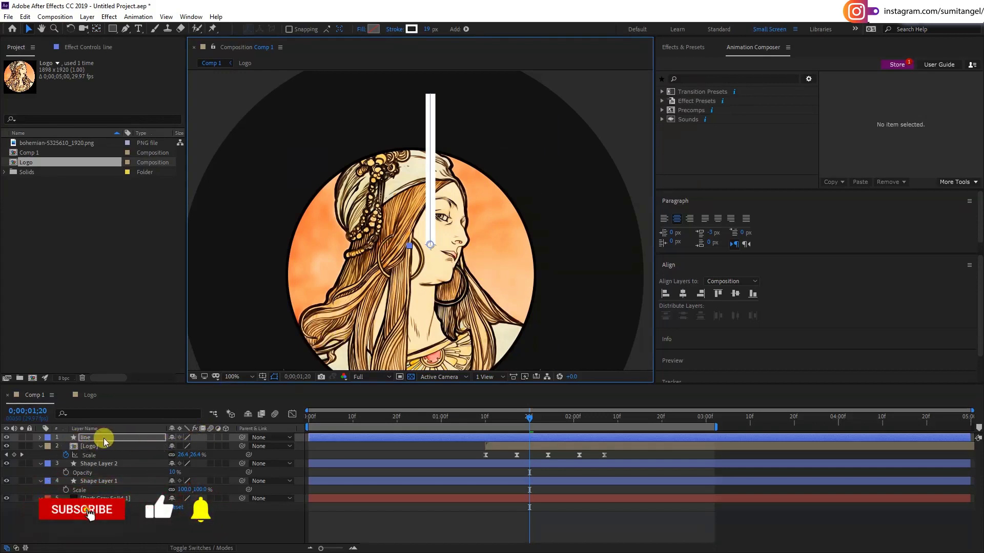
Add Trim Paths to the line layer, start the layer at the current time, and trim its end.
click(40, 438)
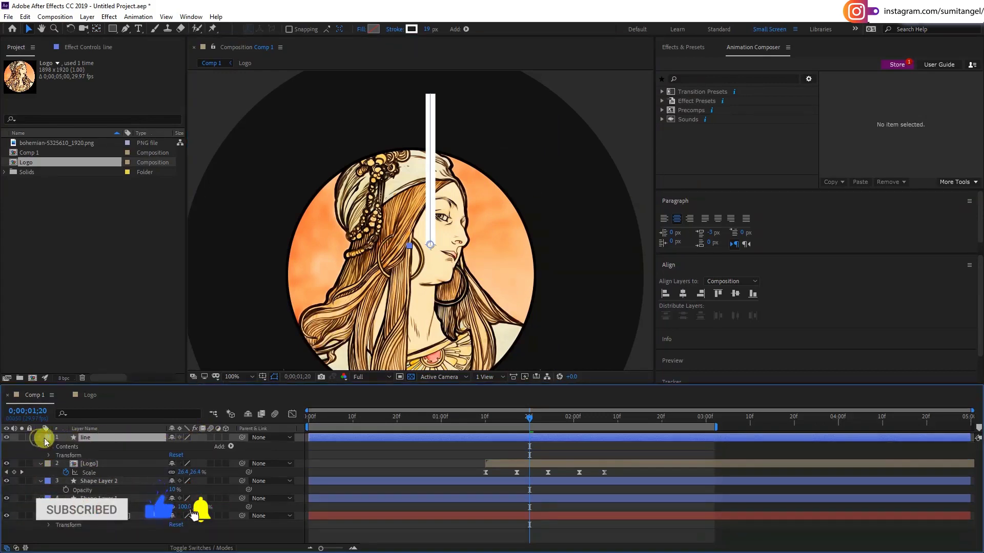
click(230, 446)
click(270, 391)
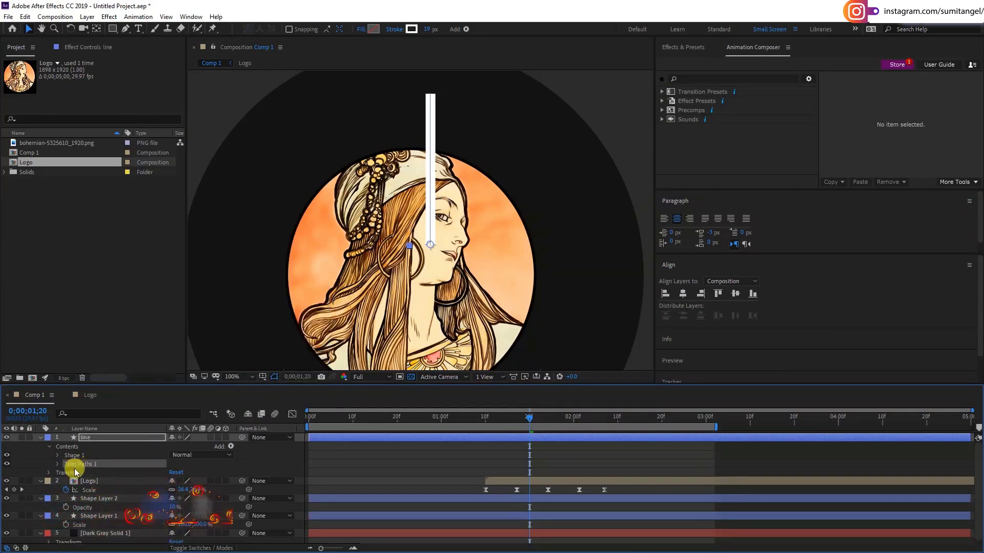
click(58, 464)
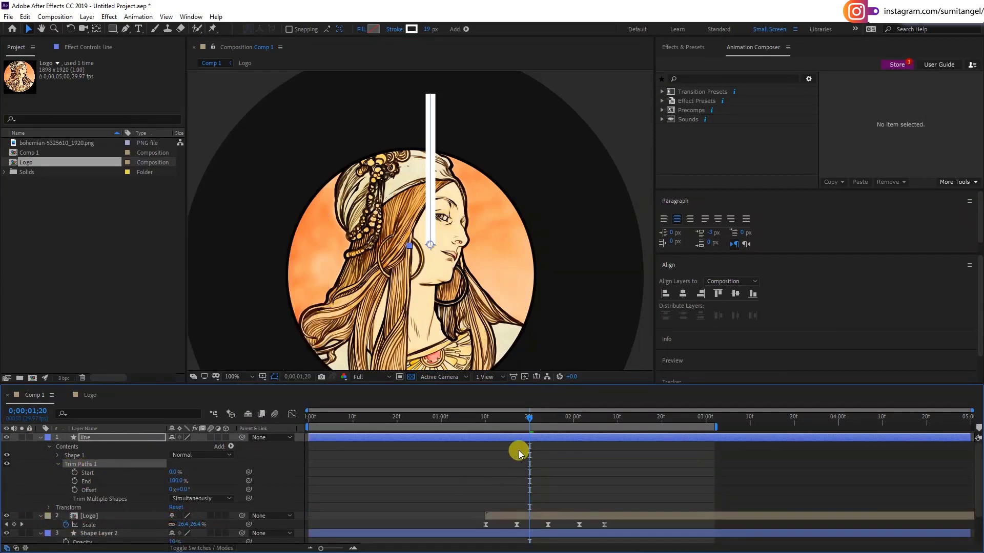
key(alt+bracketleft)
mouse_move(174, 481)
mouse_down()
mouse_move(151, 482)
mouse_move(237, 474)
mouse_up()
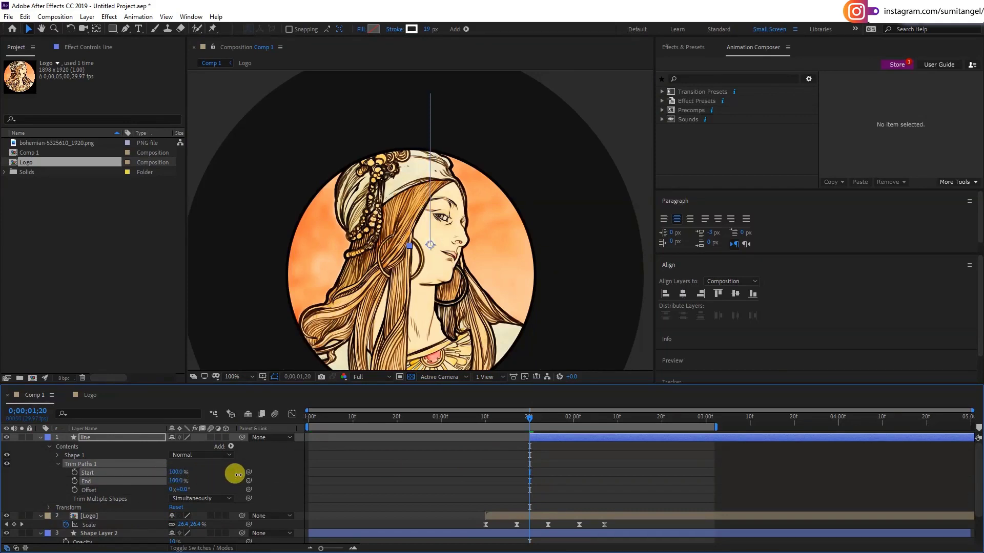
Keyframe the Trim Paths Start value, with the first keyframe at 100%.
click(84, 474)
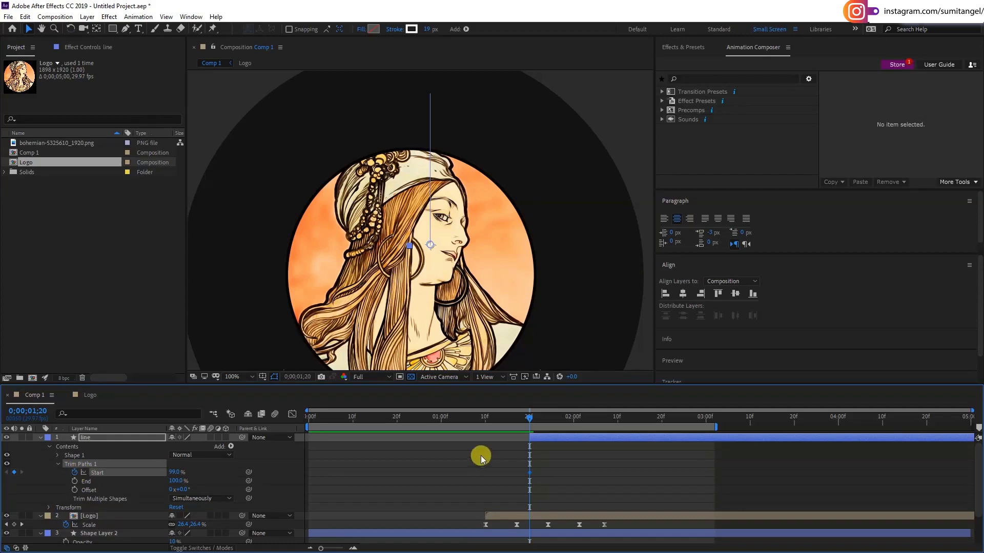
drag(551, 423, 557, 426)
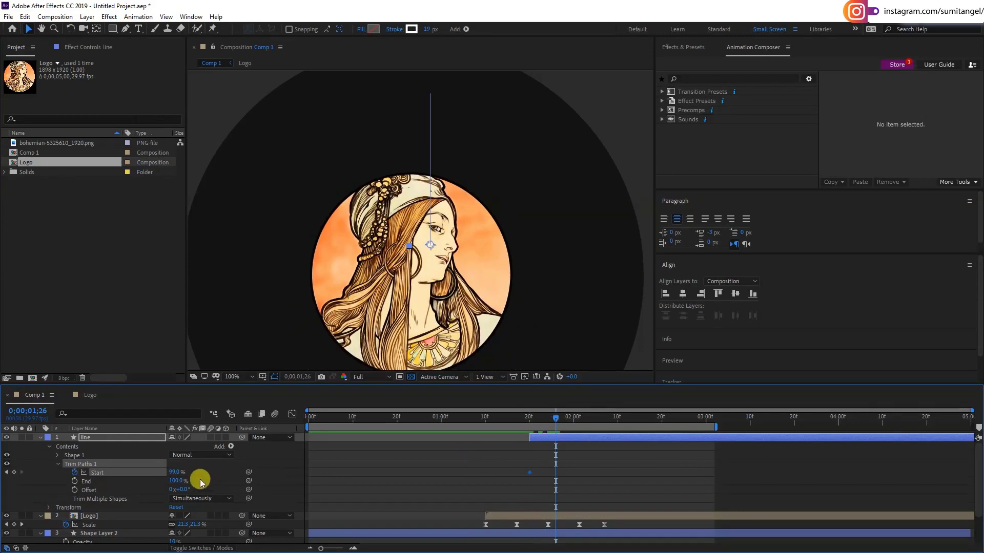
drag(174, 471, 180, 472)
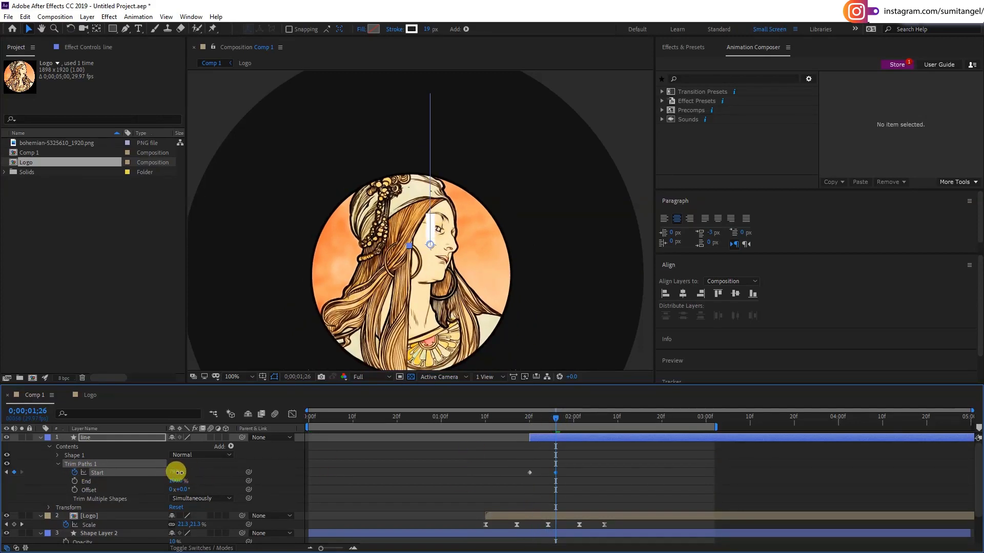
click(532, 426)
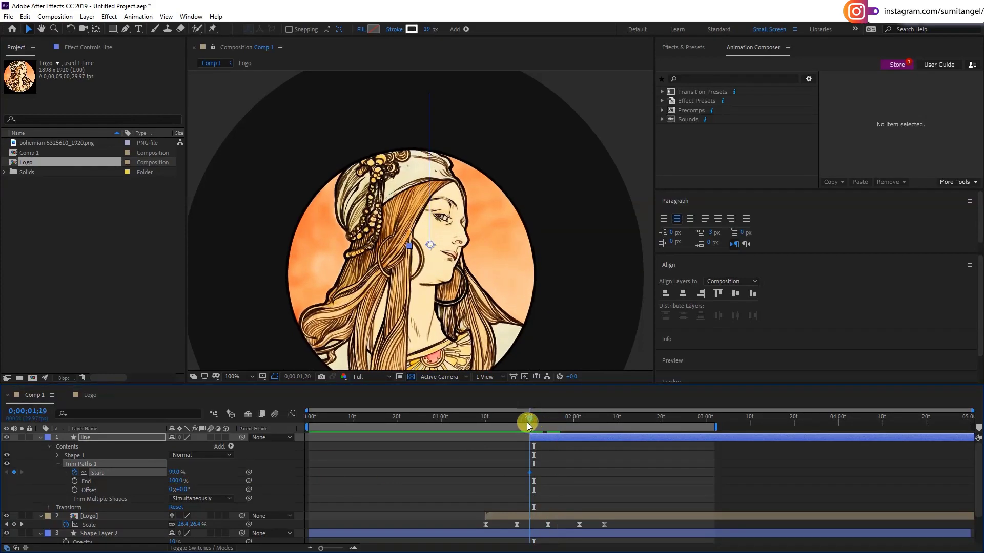
drag(530, 425, 529, 425)
drag(189, 472, 187, 474)
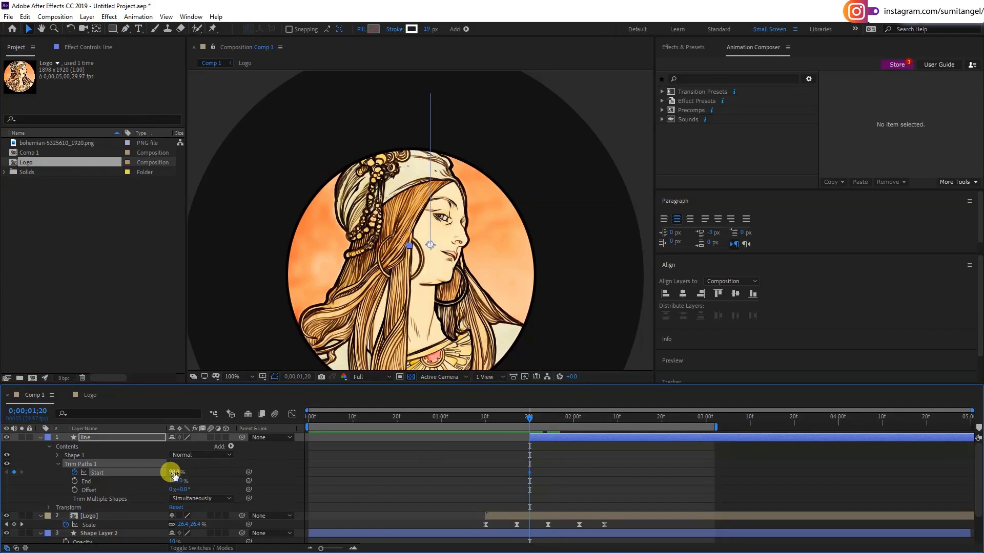
Lower Start toward 0% around two seconds and keyframe End at about 61% mid-animation.
drag(576, 421, 587, 422)
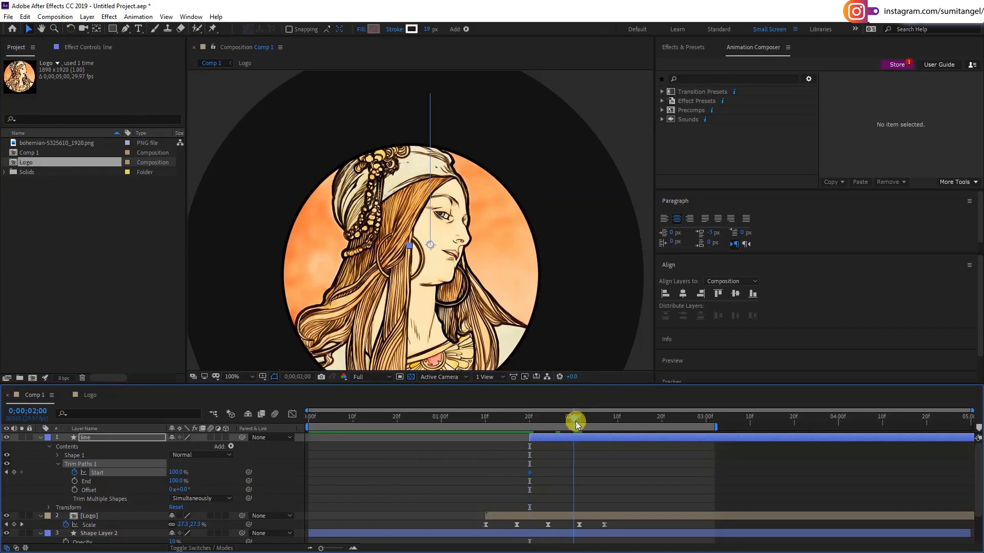
drag(174, 472, 130, 472)
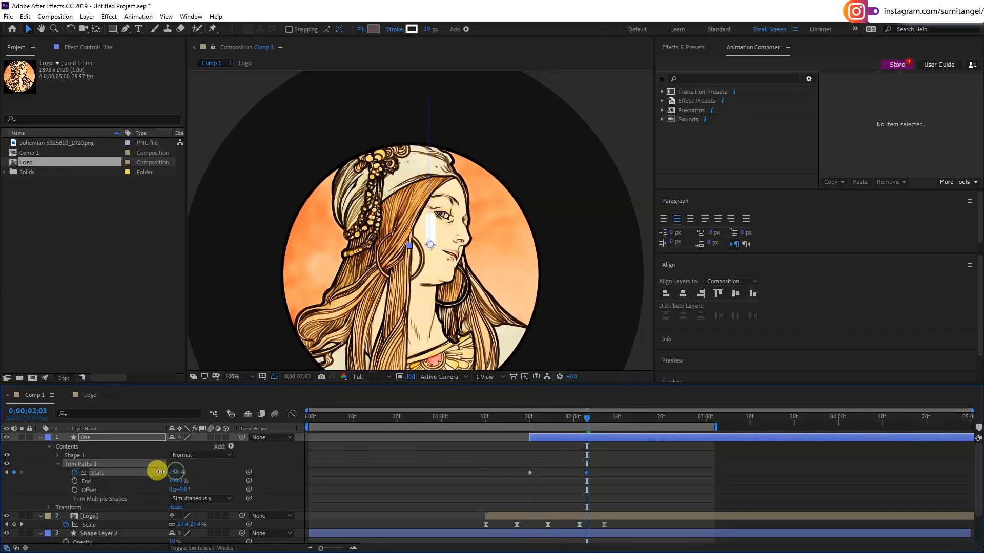
drag(584, 421, 559, 421)
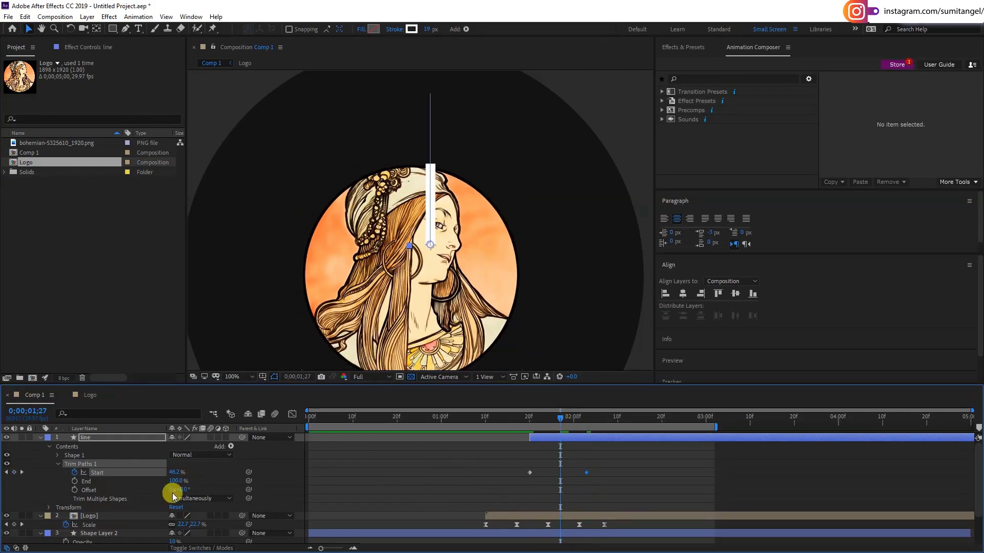
click(74, 481)
drag(181, 480, 173, 481)
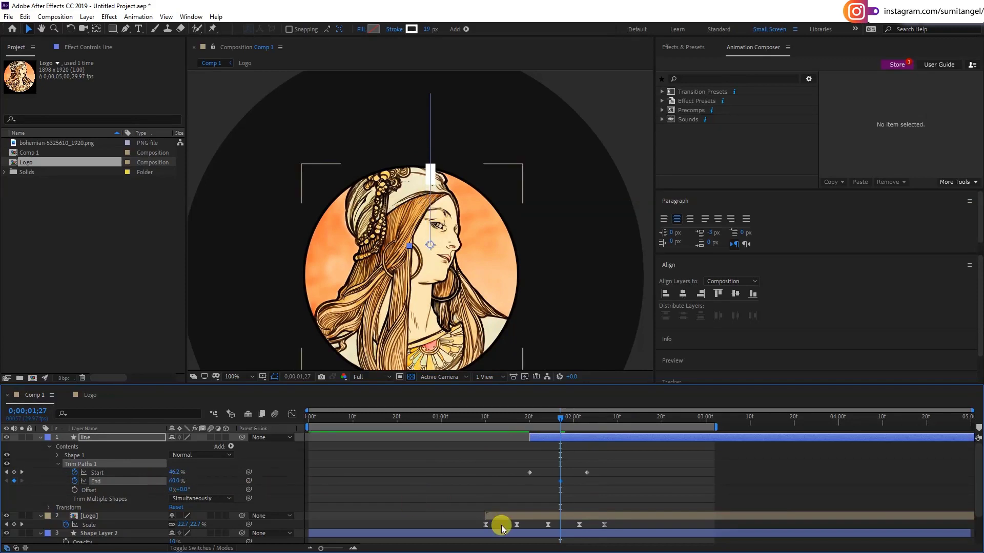
Add later trim End keyframes, raising End to 100% near where Start reaches 0%.
click(583, 419)
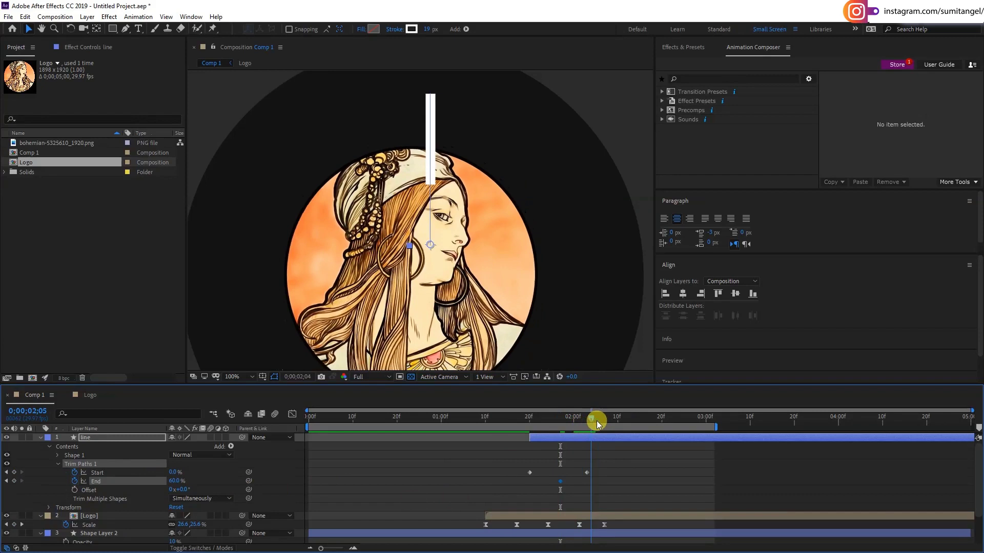
drag(582, 419, 605, 422)
mouse_move(173, 480)
mouse_down()
mouse_move(214, 482)
mouse_move(135, 482)
mouse_up()
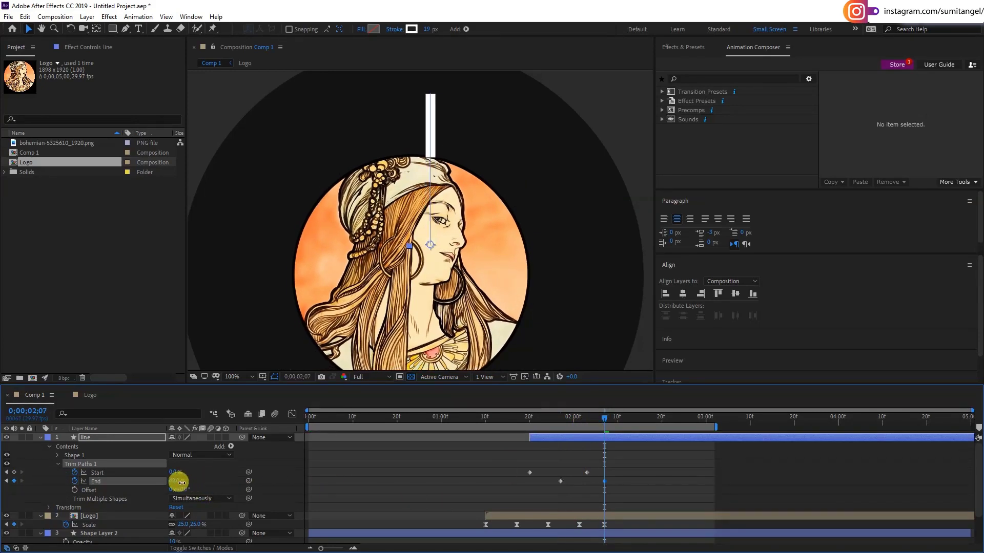
drag(597, 417, 558, 428)
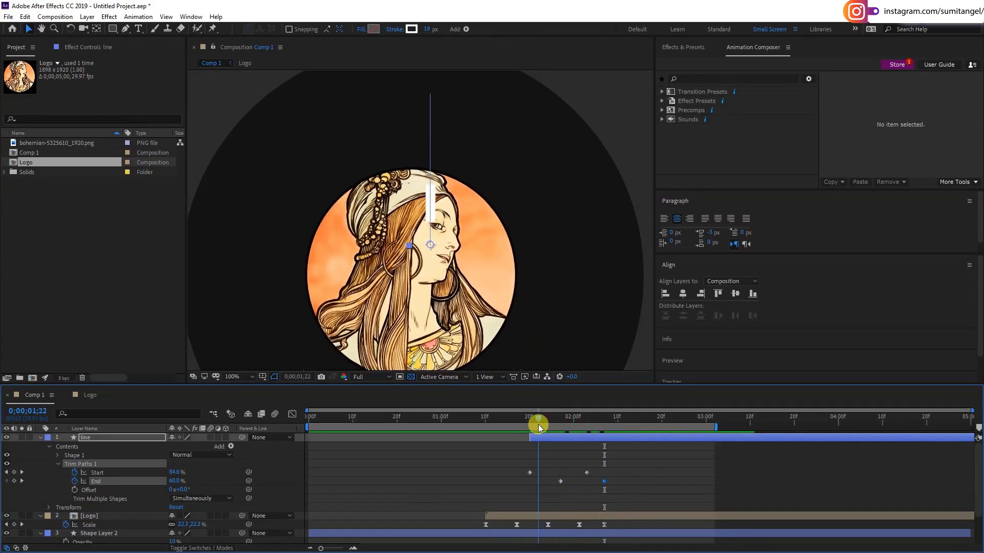
drag(558, 428, 529, 425)
click(564, 487)
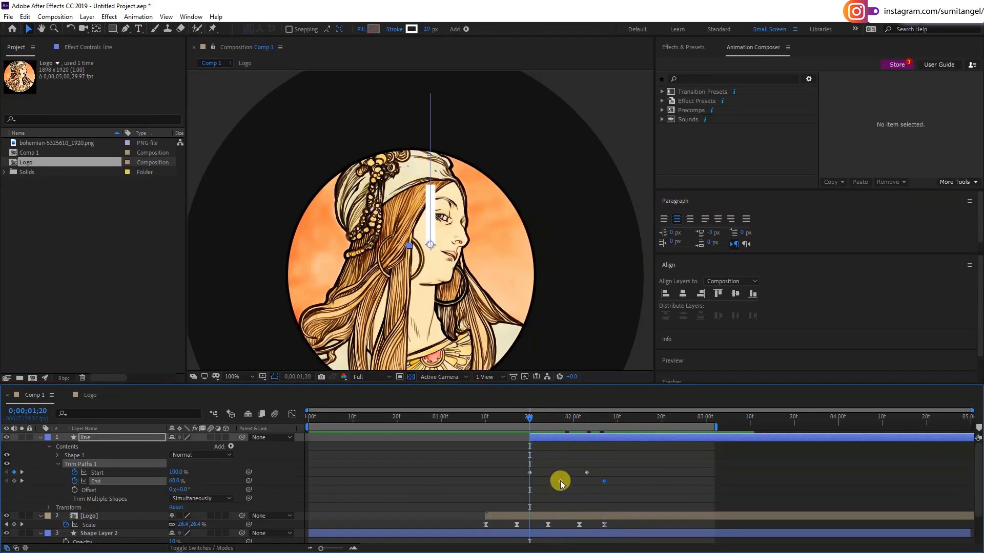
click(605, 421)
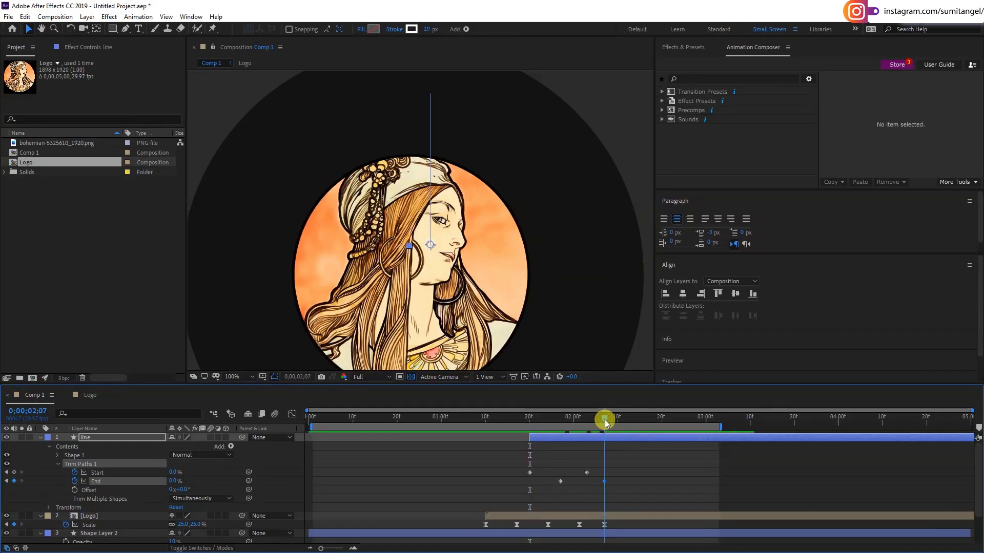
drag(605, 421, 560, 425)
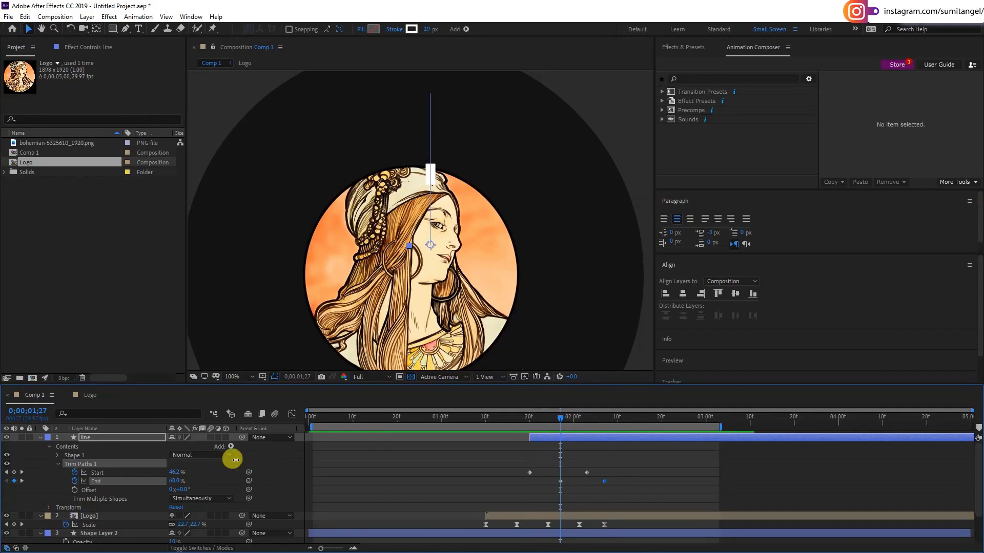
drag(173, 484, 552, 480)
drag(542, 423, 544, 425)
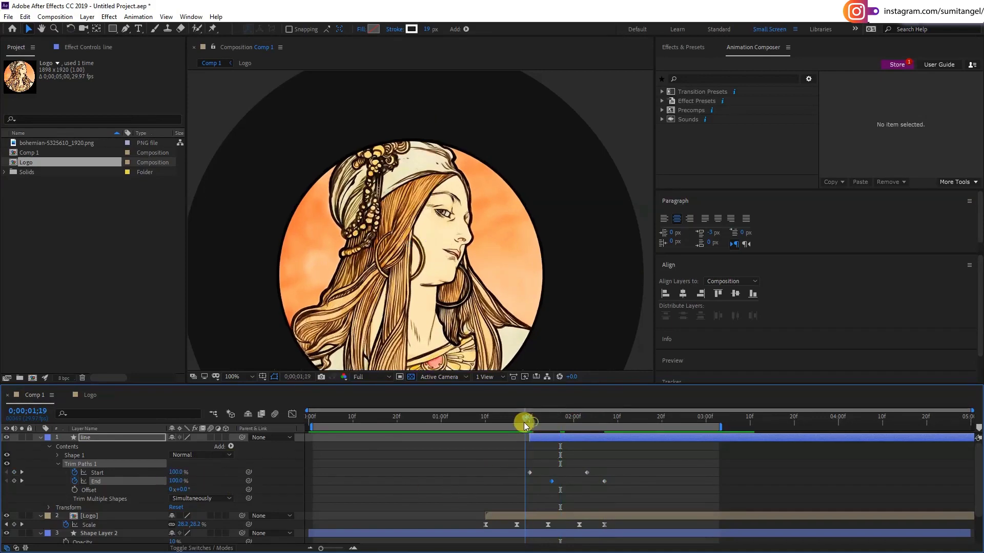
drag(544, 425, 591, 422)
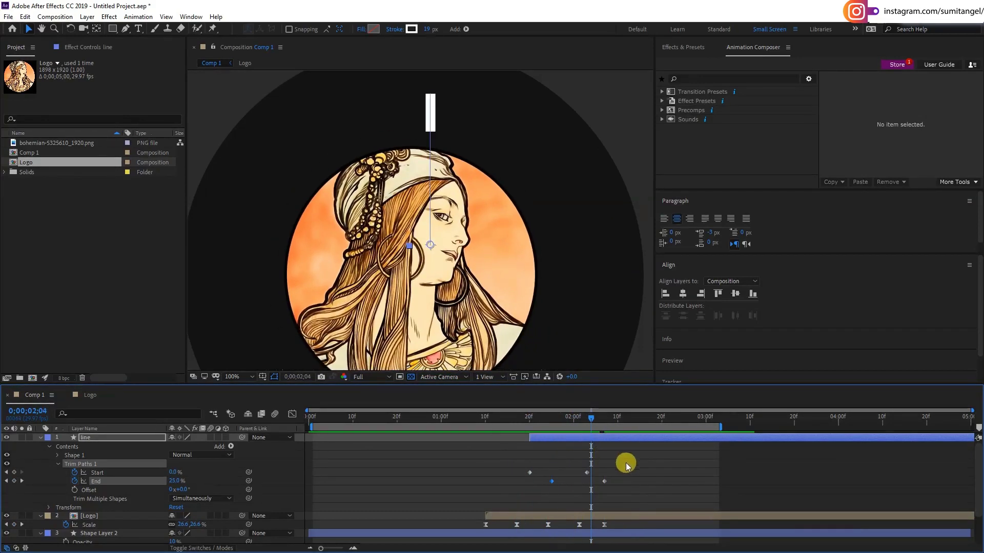
Apply Easy Ease to the Trim Paths Start and End keyframes, then deselect them.
drag(625, 463, 510, 486)
right_click(529, 472)
mouse_move(572, 463)
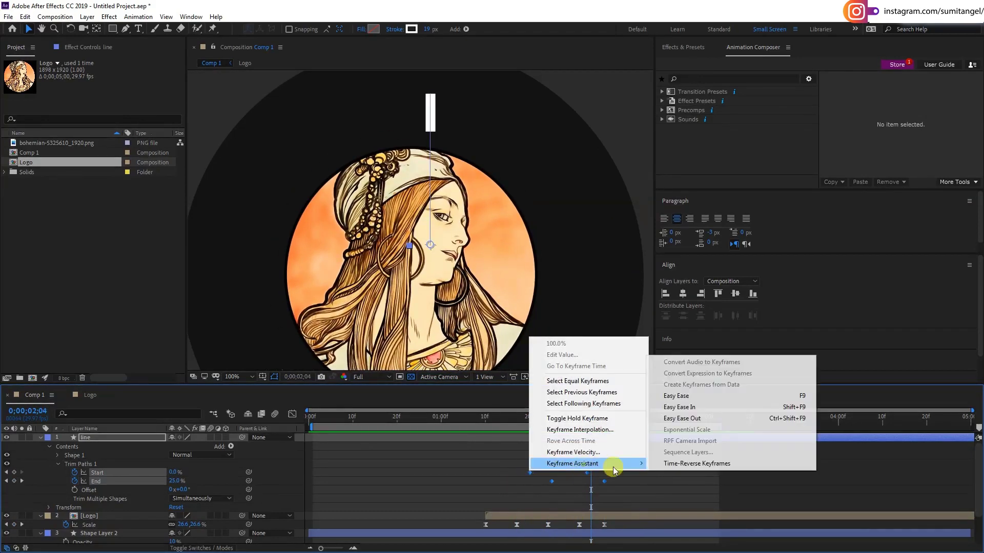
click(676, 395)
mouse_move(633, 425)
mouse_down()
mouse_move(519, 422)
mouse_move(598, 422)
mouse_move(570, 426)
mouse_up()
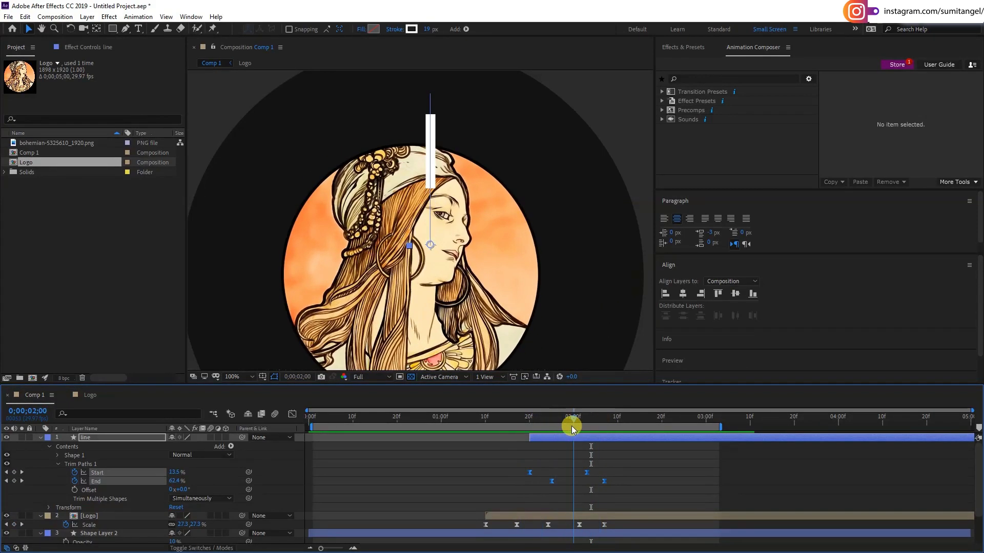
click(566, 441)
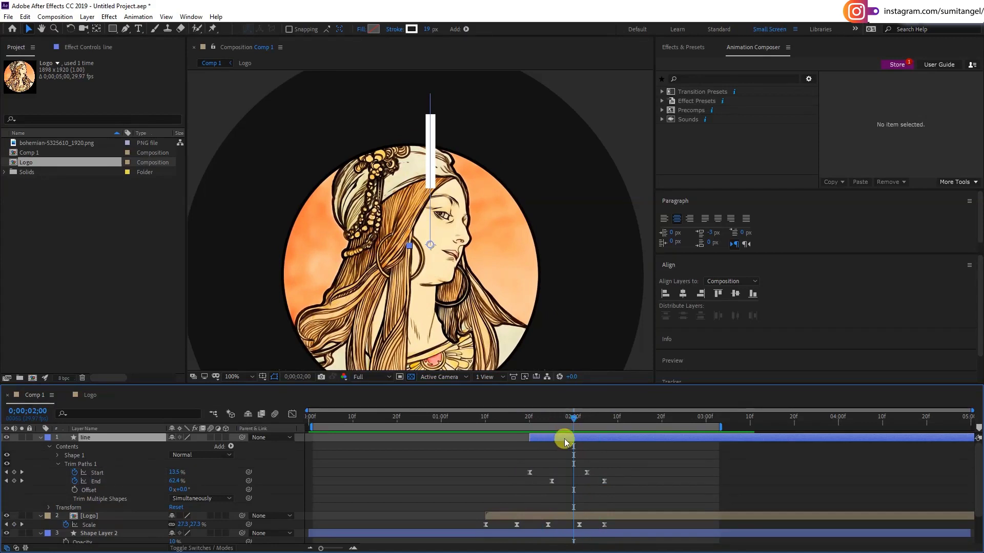
click(230, 447)
Add a Repeater to the line with 15 copies and its transform Position at 0,0.
click(281, 368)
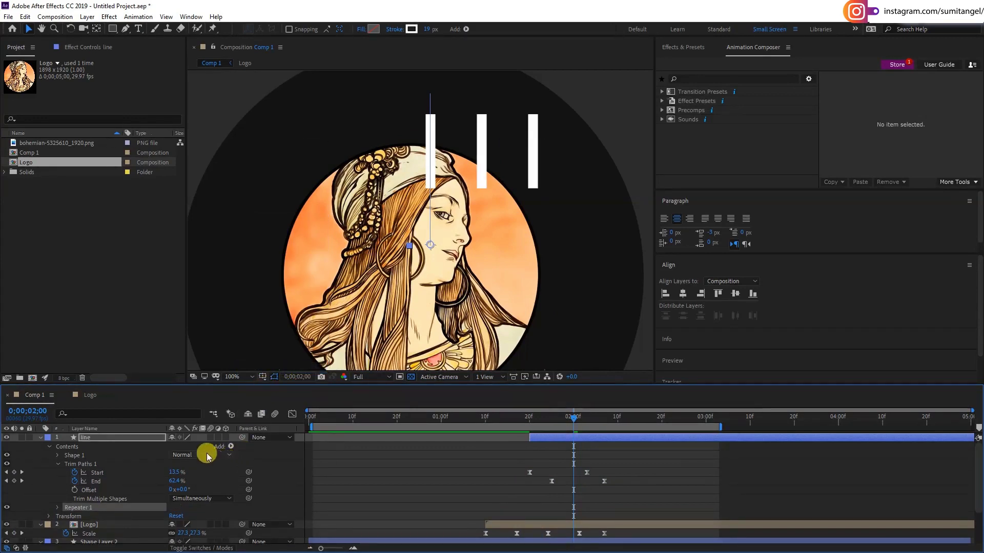
click(58, 508)
scroll(156, 497, down, 1)
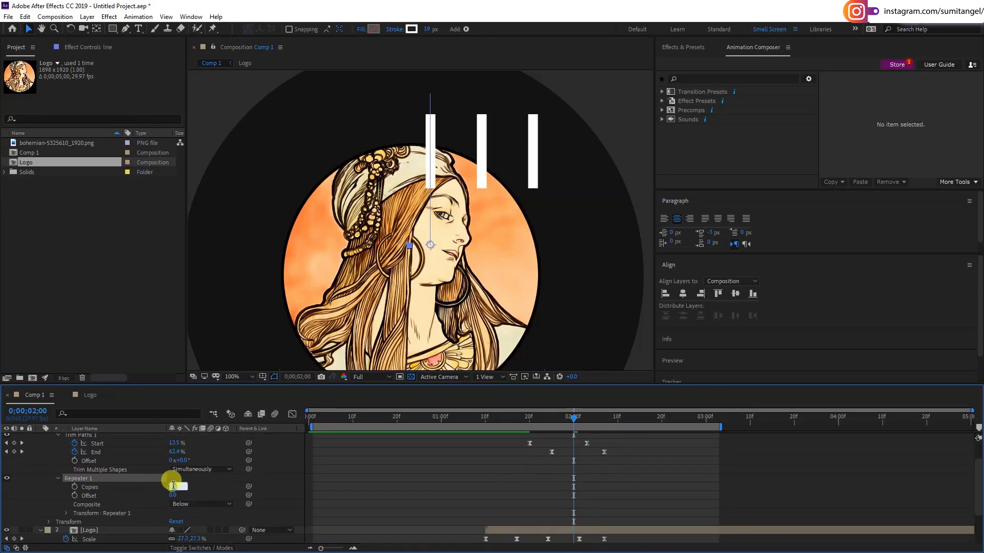
click(164, 485)
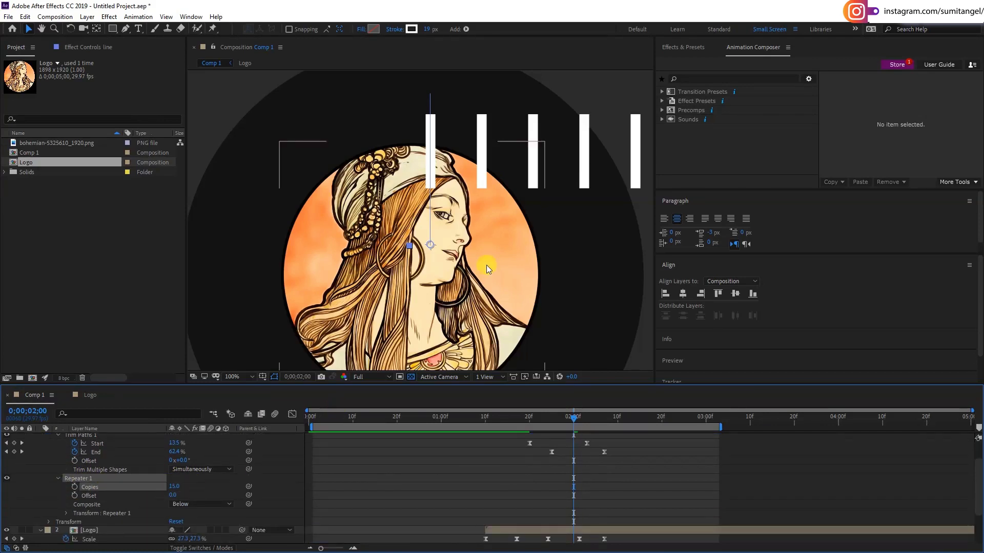
scroll(479, 264, down, 2)
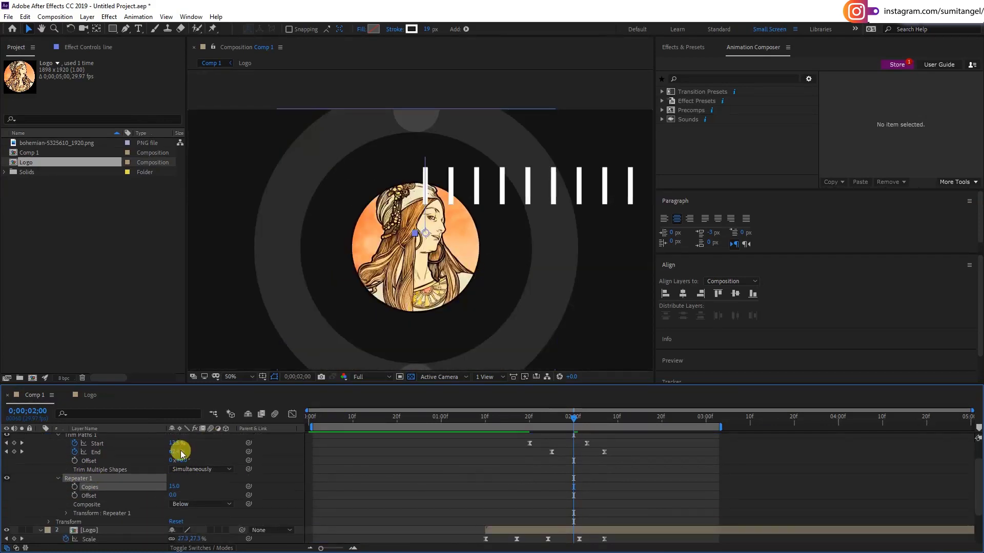
click(66, 513)
scroll(66, 513, down, 1)
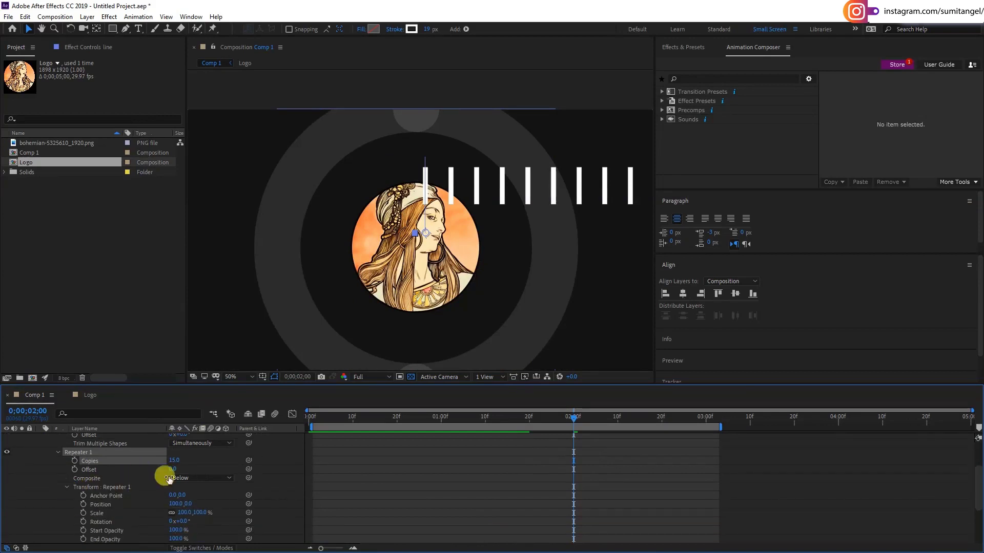
click(176, 504)
key(Return)
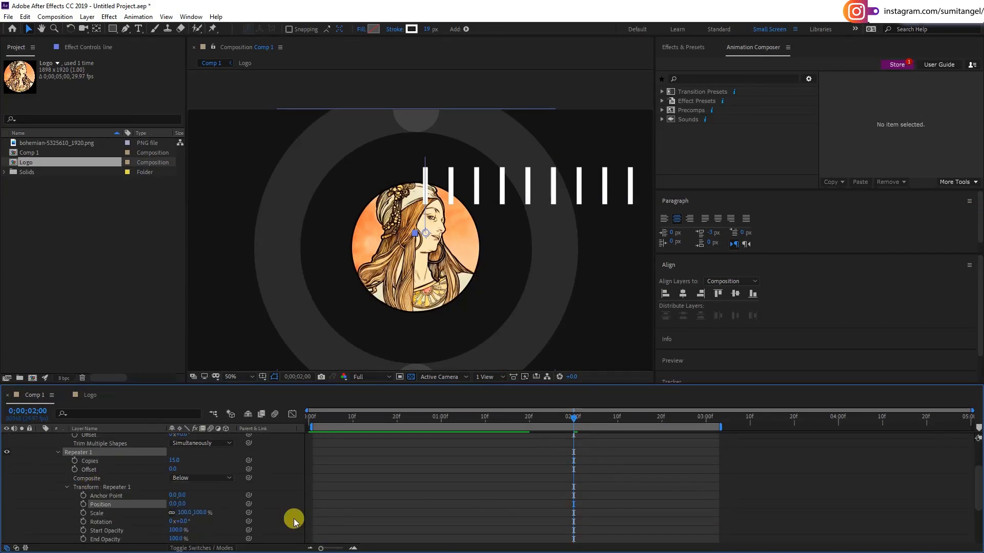
Fan the copies into a burst with Anchor Point 40,0 and a 23.6° rotation step.
drag(174, 522, 189, 520)
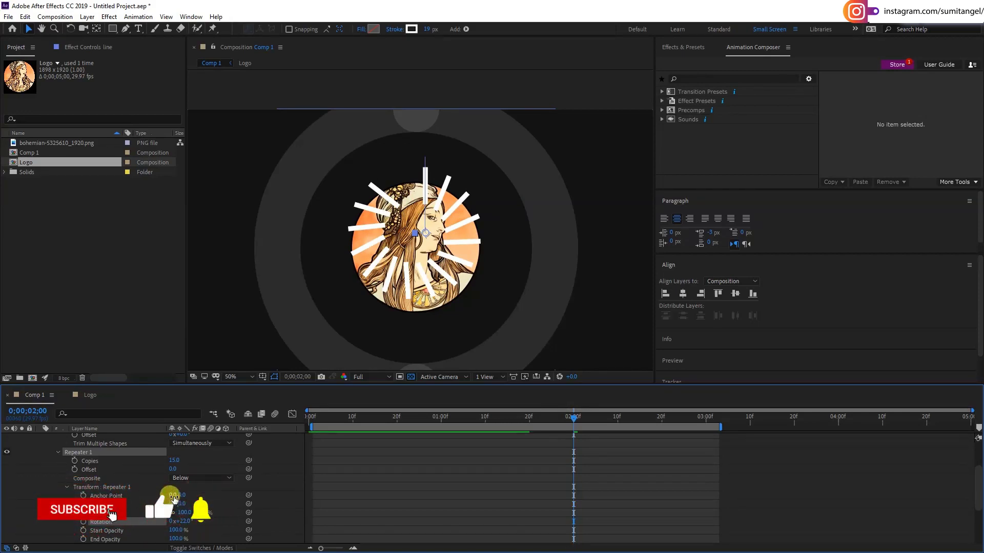
drag(174, 495, 198, 501)
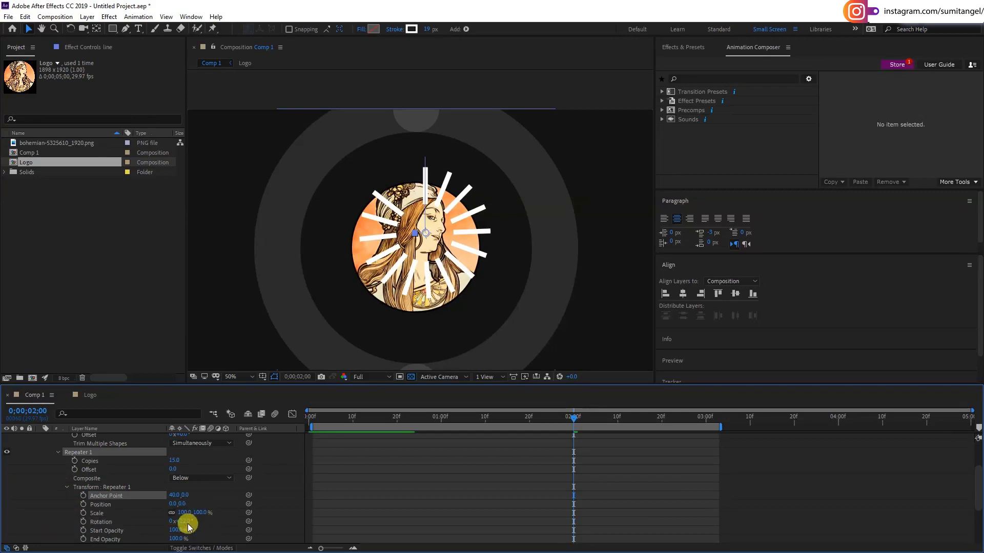
click(182, 523)
drag(180, 529, 187, 522)
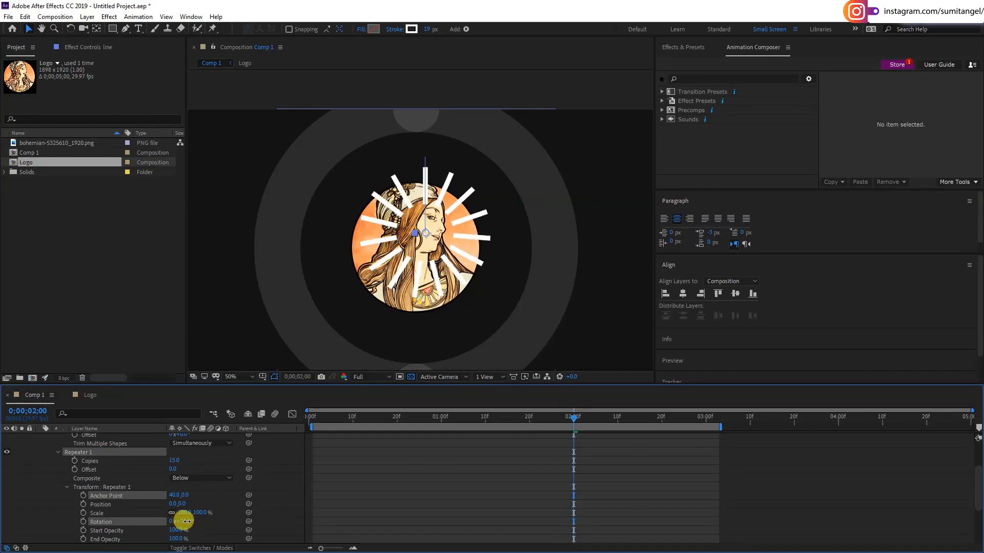
drag(186, 522, 187, 521)
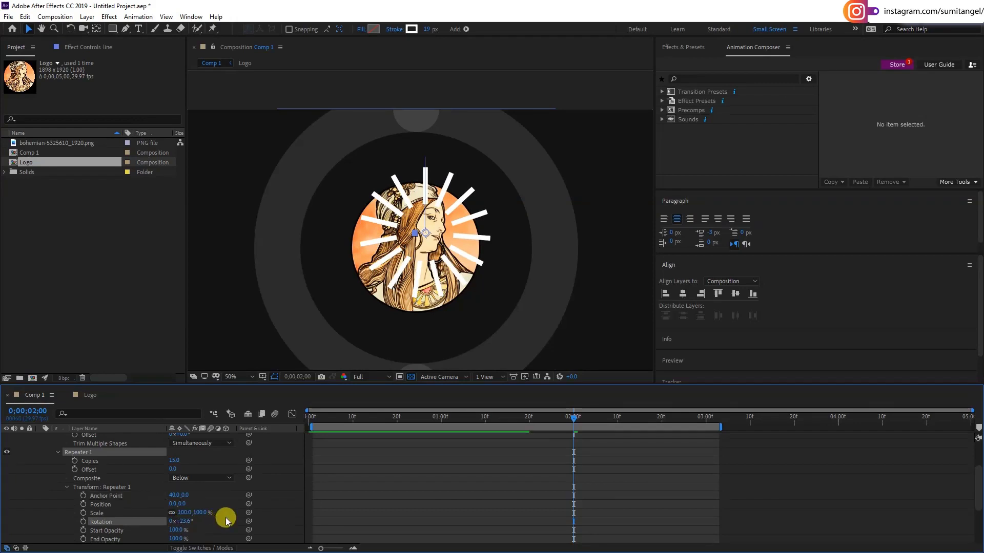
scroll(439, 487, up, 1)
scroll(438, 486, up, 2)
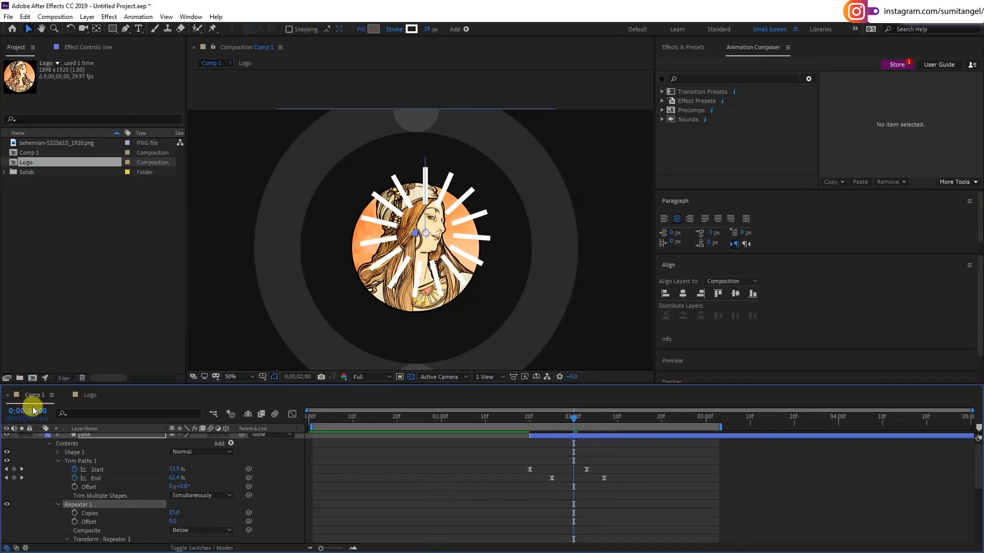
Select the line layer and reveal its modified properties with UU.
click(97, 436)
key(u)
key(u)
drag(545, 414, 587, 423)
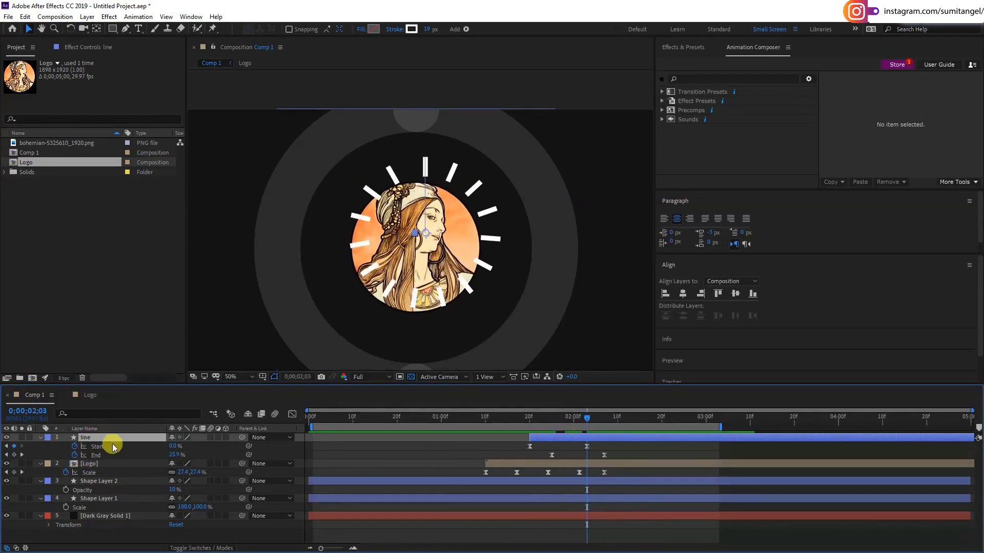
key(u)
key(u)
scroll(127, 497, down, 3)
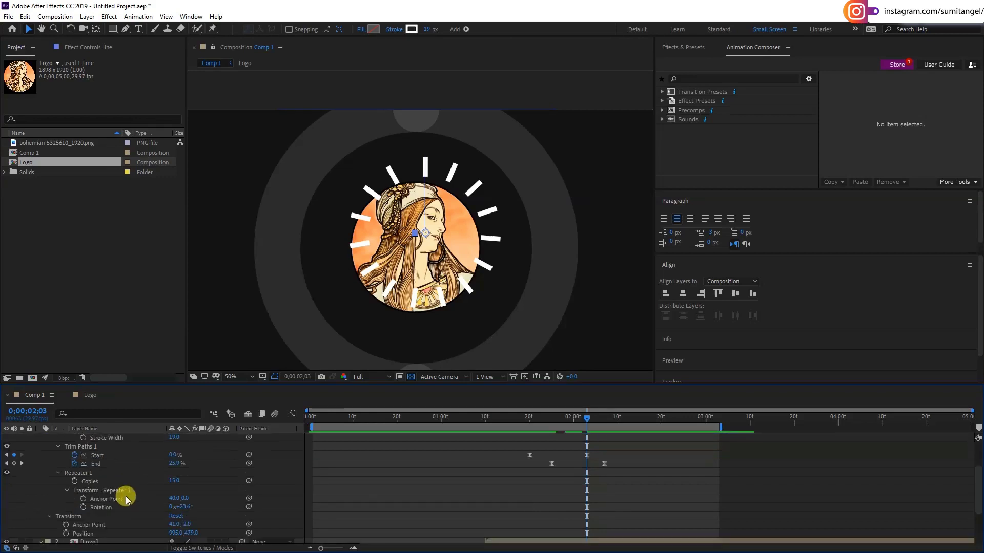
scroll(118, 493, down, 1)
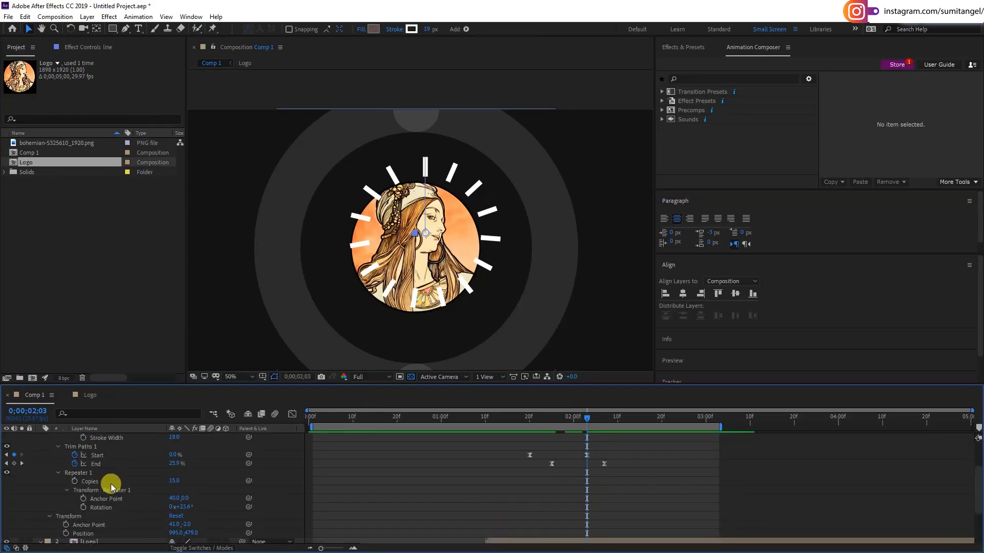
scroll(76, 483, up, 1)
scroll(70, 482, up, 1)
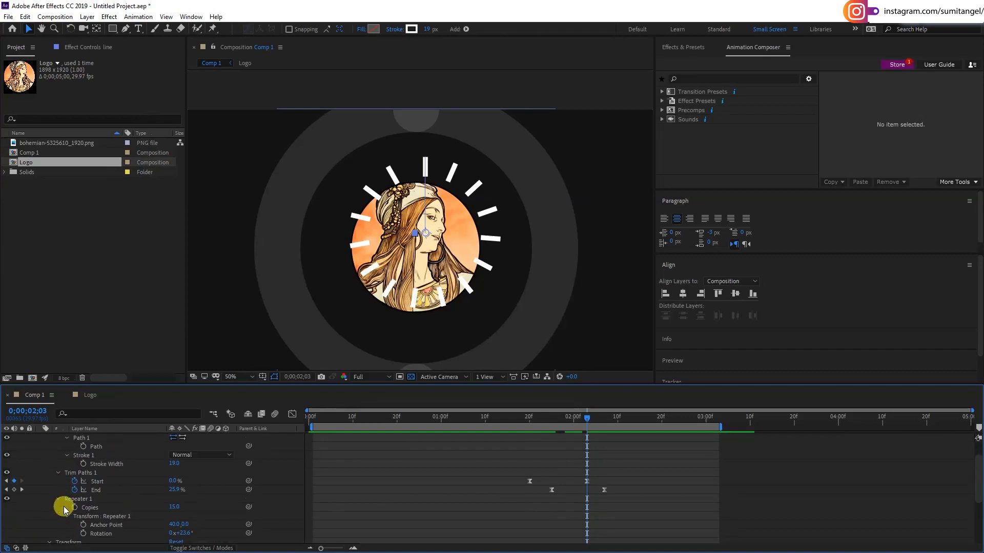
Change the Stroke 1 Line Cap from Butt Cap to Round Cap.
click(66, 456)
click(66, 456)
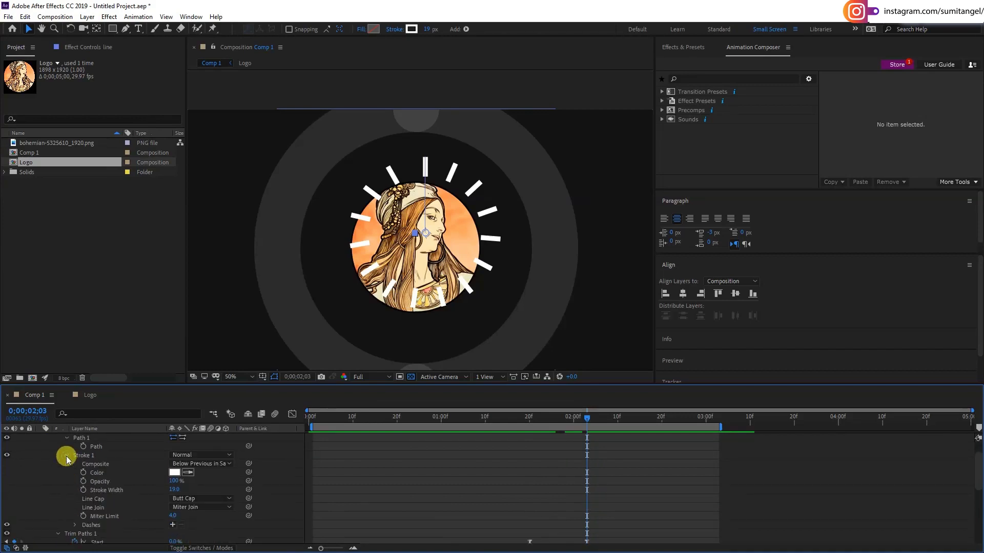
click(194, 498)
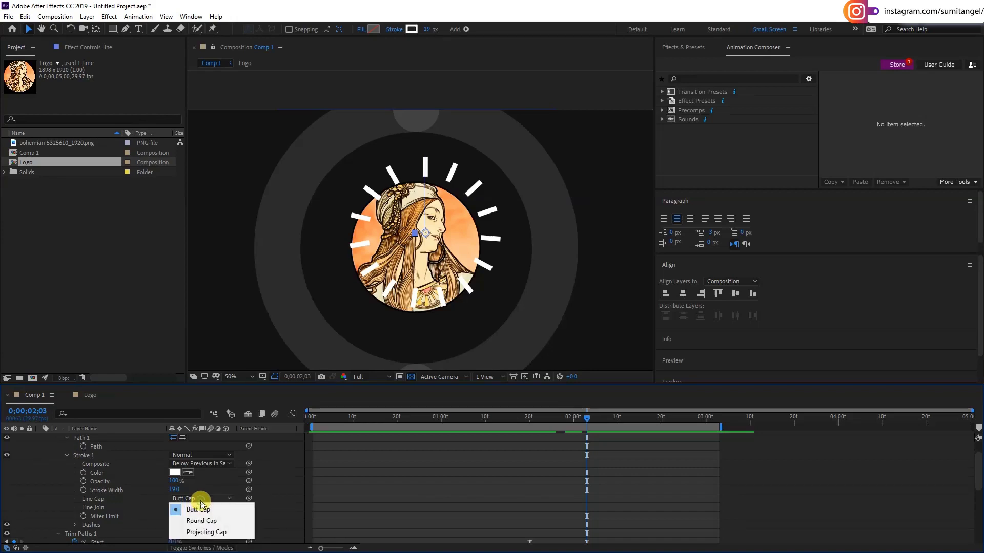
click(202, 521)
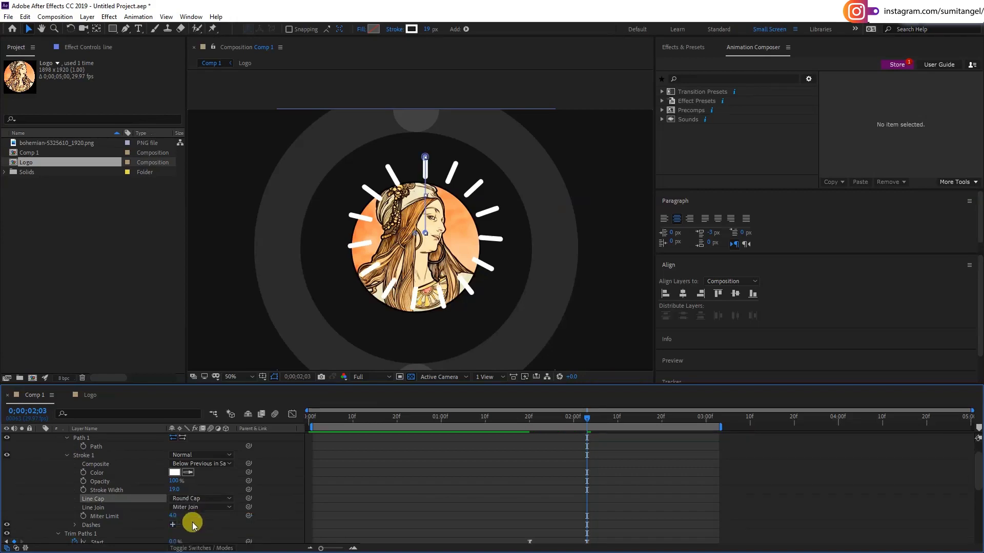
Lower the burst lines' stroke opacity to 28%.
scroll(153, 510, down, 1)
scroll(146, 507, up, 1)
scroll(146, 512, down, 1)
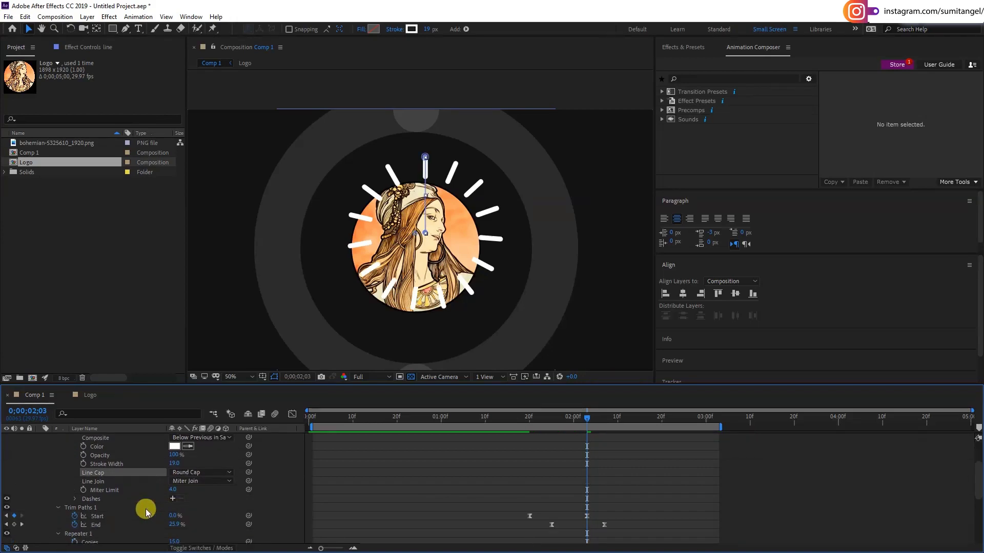
scroll(141, 510, down, 2)
scroll(140, 510, down, 3)
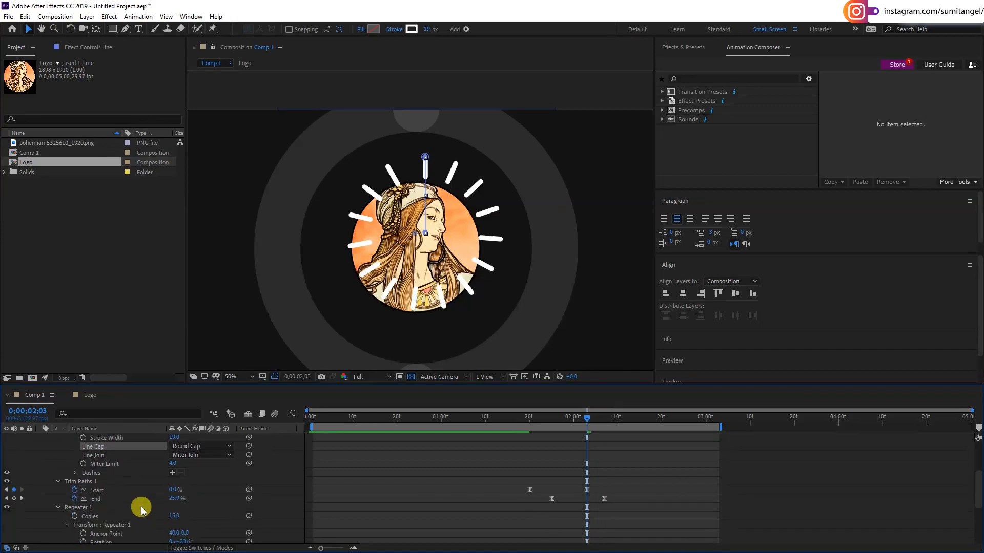
scroll(141, 509, down, 2)
scroll(141, 506, up, 1)
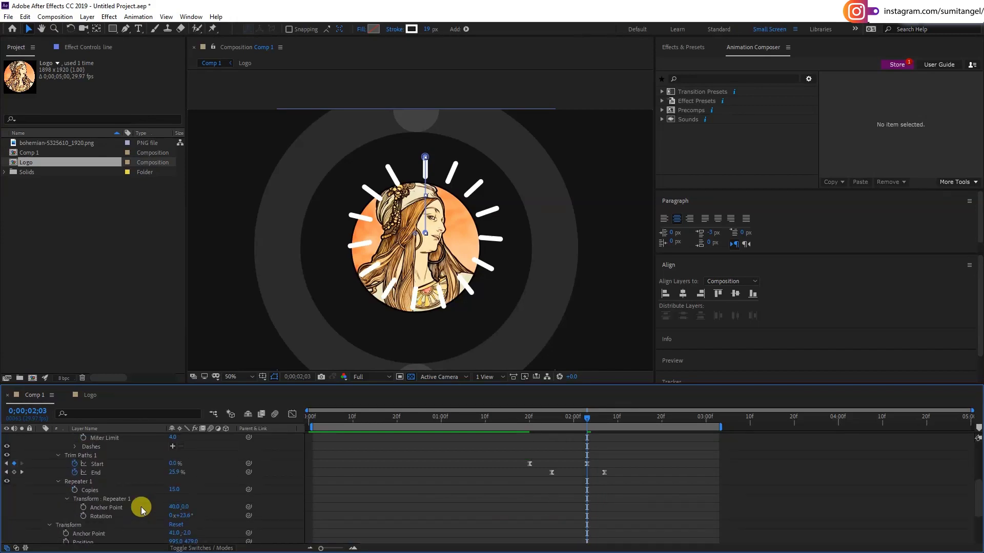
scroll(141, 506, up, 1)
scroll(97, 507, up, 1)
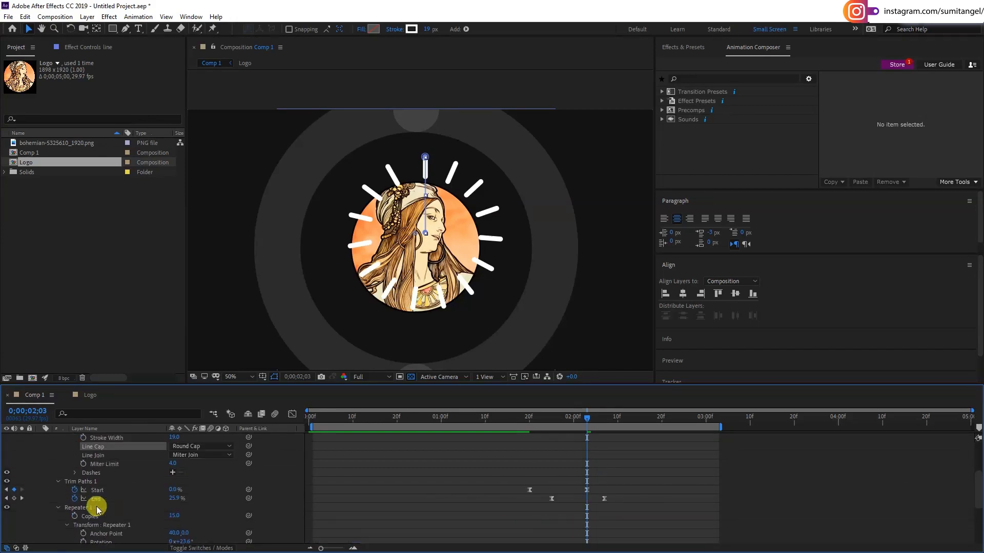
scroll(95, 508, up, 1)
scroll(96, 507, up, 1)
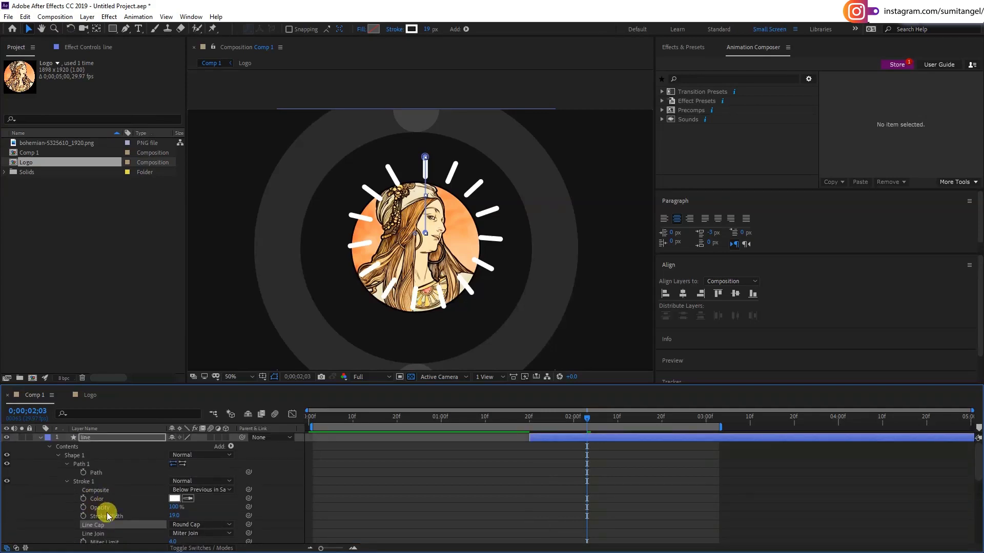
drag(175, 508, 136, 506)
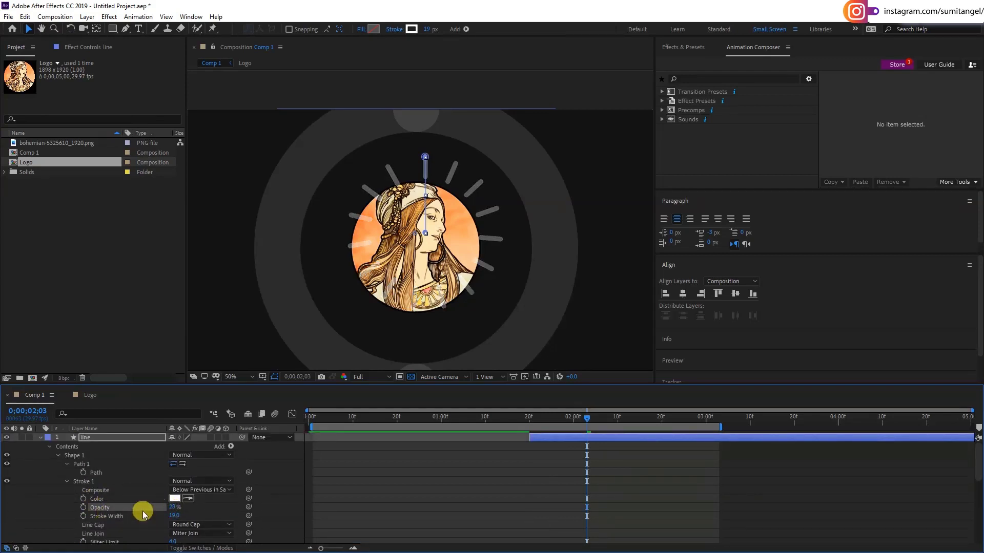
Revert the opacity change to 100% and expand Repeater 1's full transform settings.
key(ctrl+z)
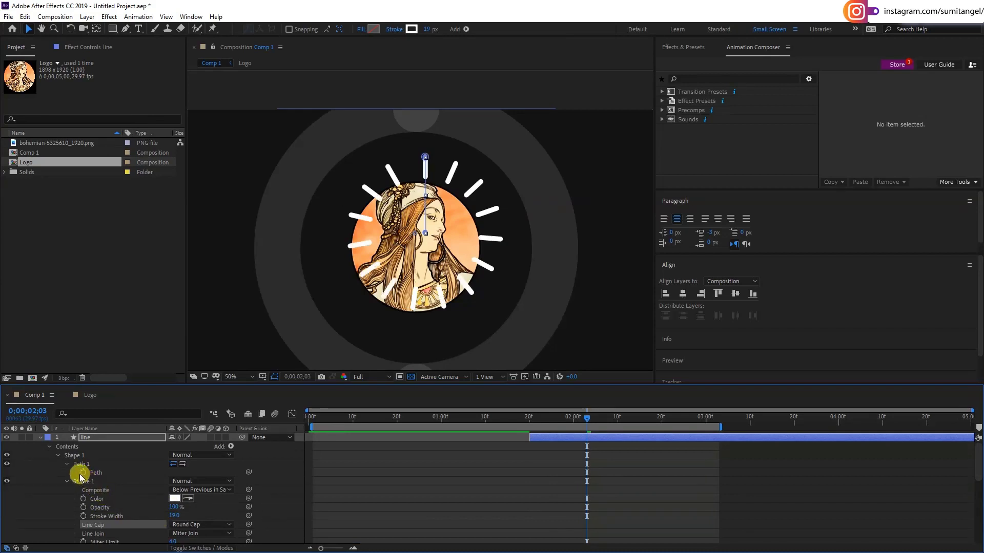
scroll(82, 478, down, 1)
scroll(81, 481, down, 1)
scroll(80, 485, down, 1)
scroll(78, 489, down, 1)
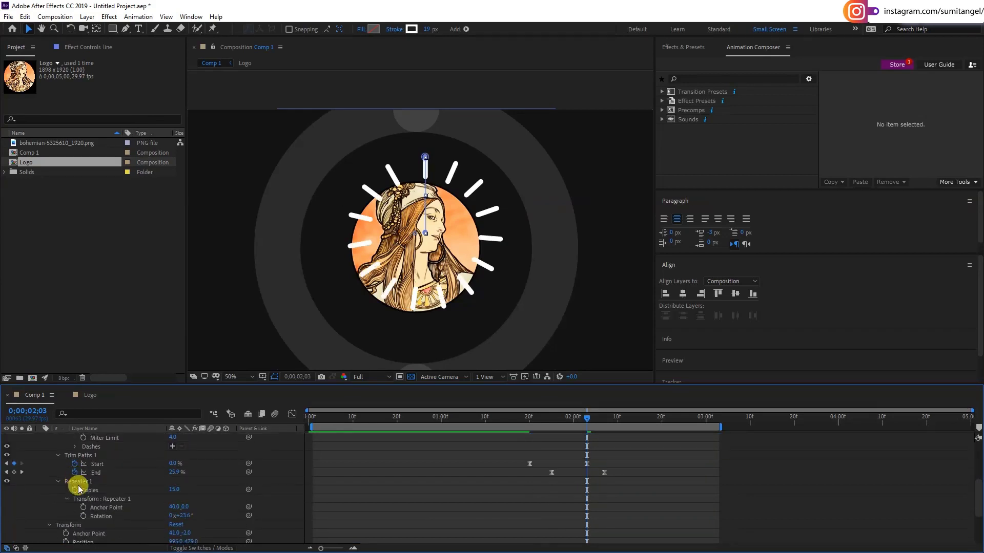
scroll(81, 506, down, 1)
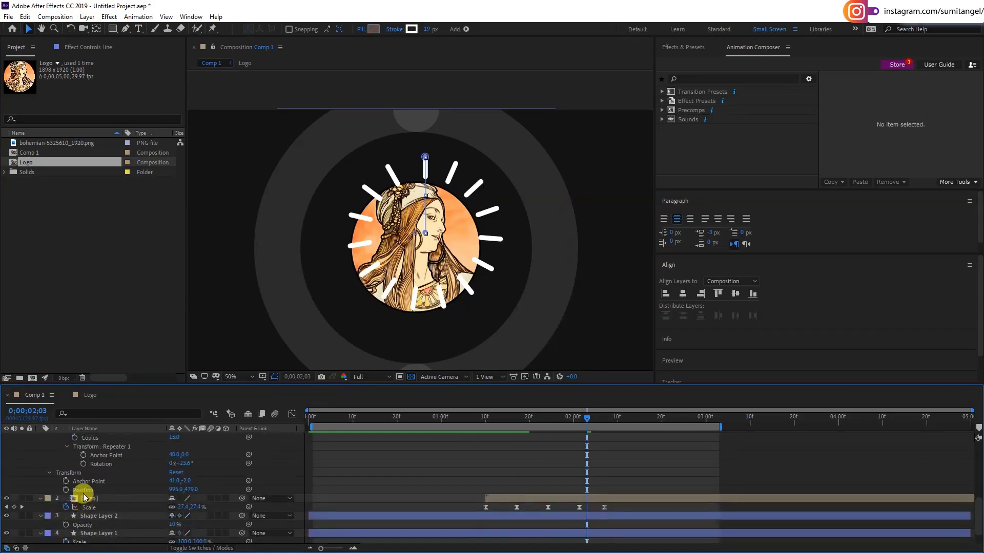
scroll(84, 497, down, 1)
click(68, 474)
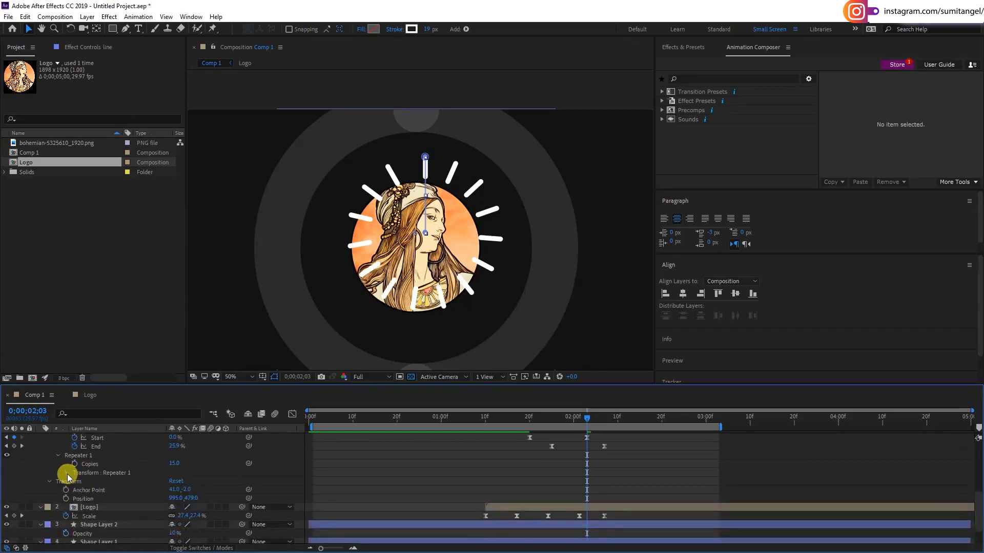
click(68, 474)
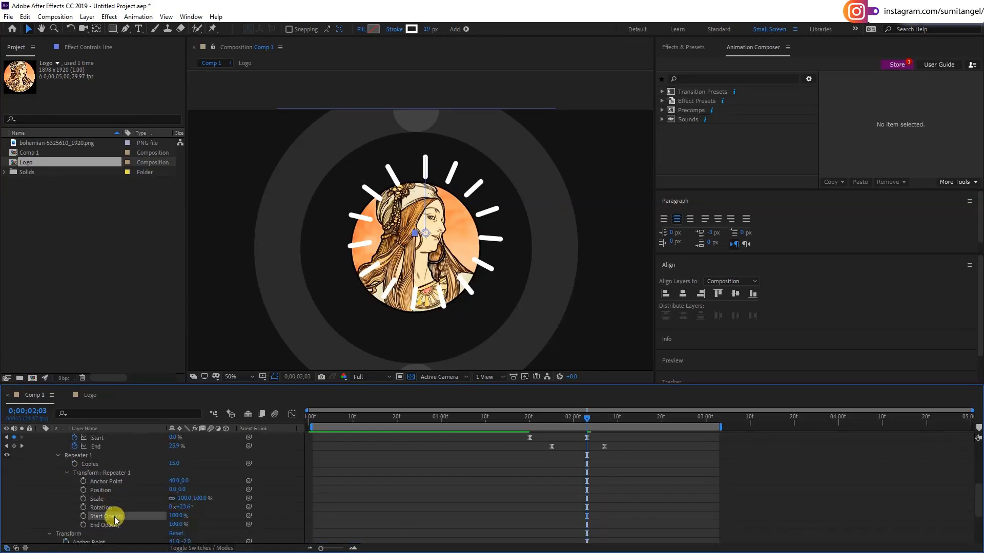
Keyframe the repeater's Start Opacity from 100% down to 0% by 2;07 so the rays fade.
click(528, 417)
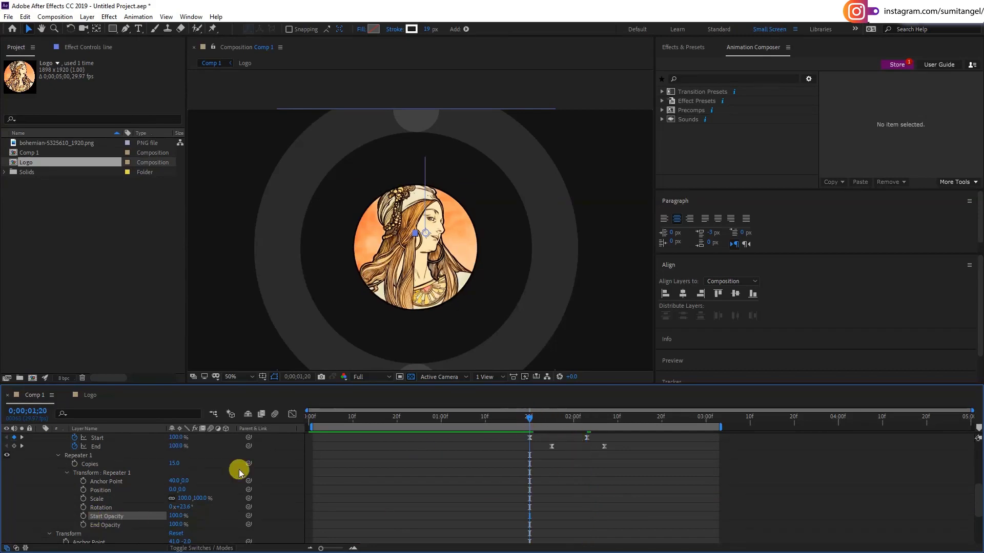
click(83, 516)
drag(174, 516, 132, 514)
drag(533, 417, 560, 424)
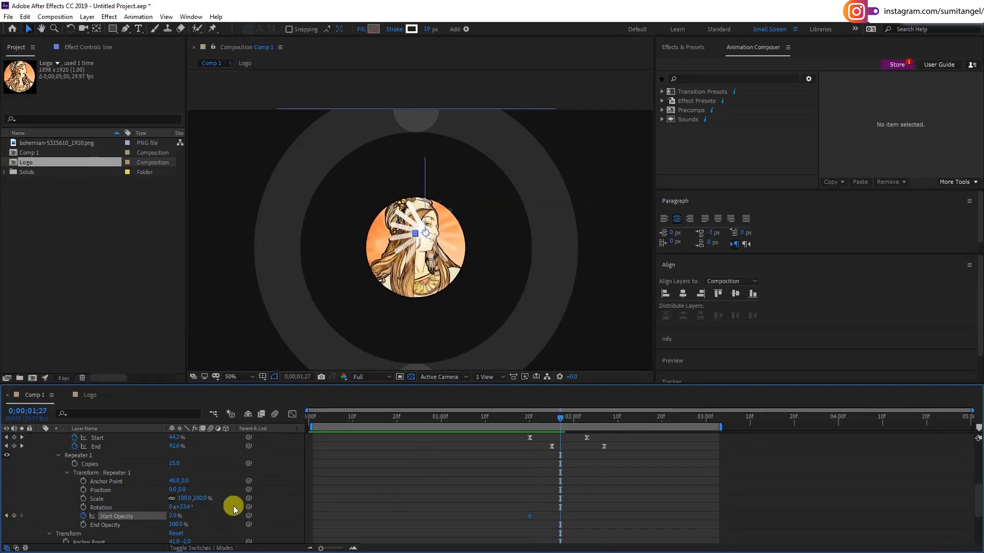
drag(181, 514, 226, 513)
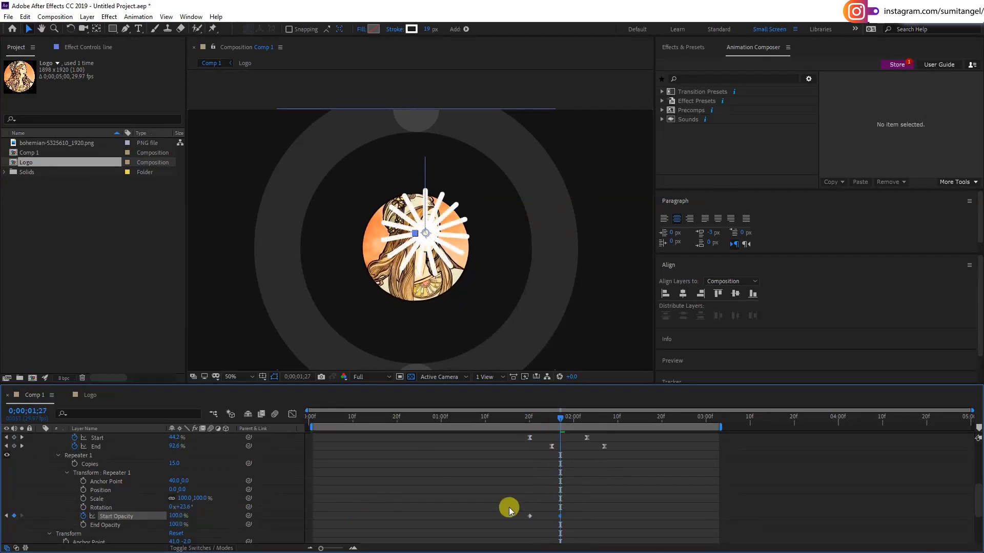
drag(560, 516, 572, 517)
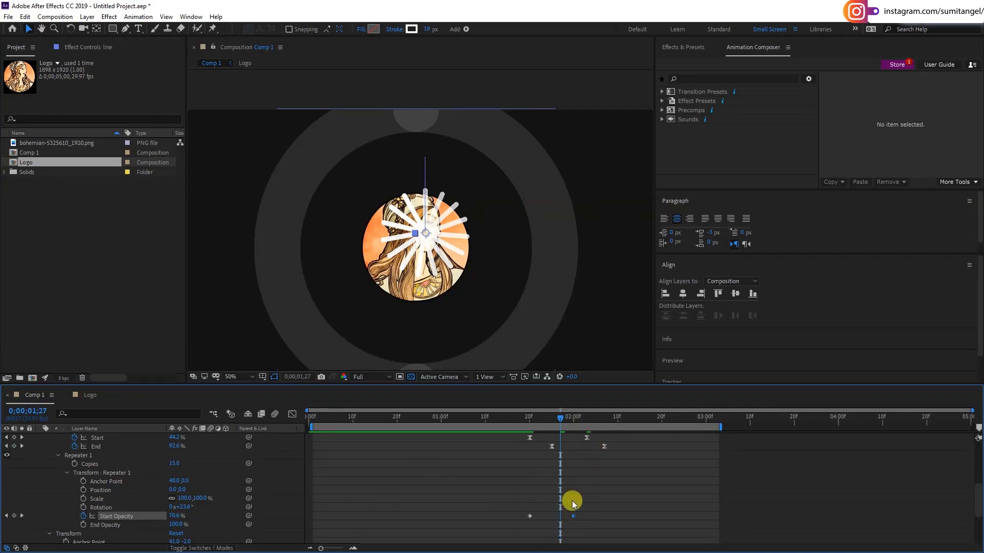
drag(589, 417, 605, 425)
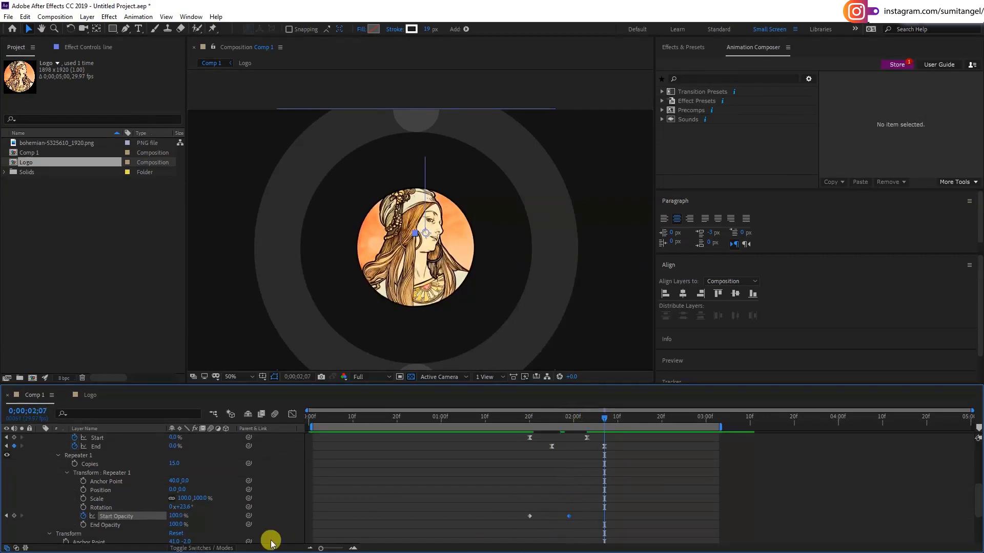
drag(176, 515, 97, 520)
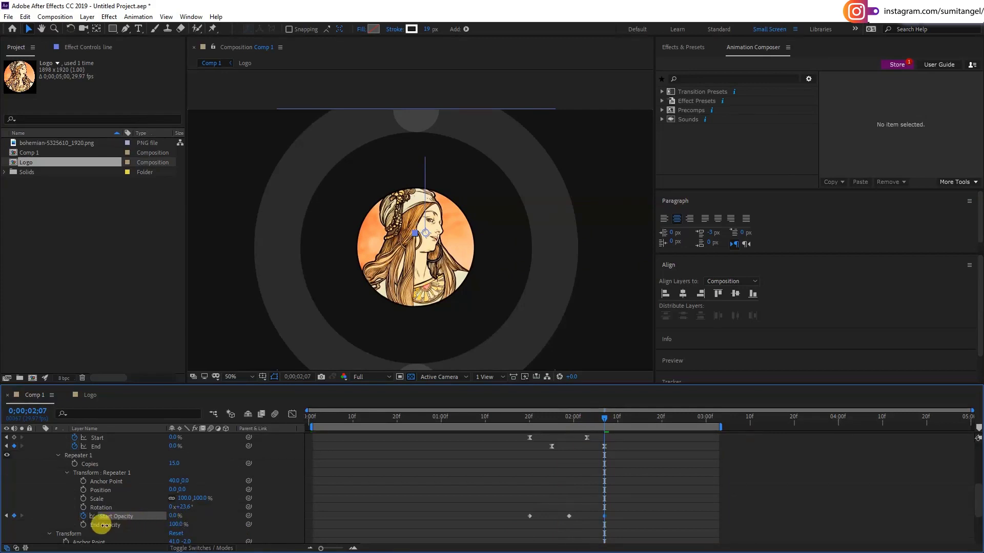
drag(530, 417, 584, 446)
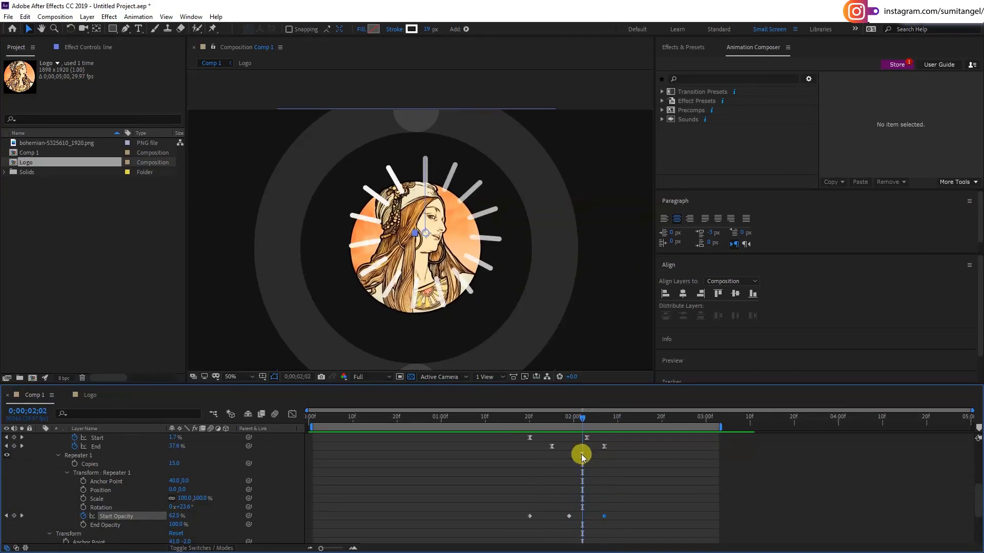
scroll(582, 445, up, 10)
End the line layer at frame 2;07 with Alt+].
key(u)
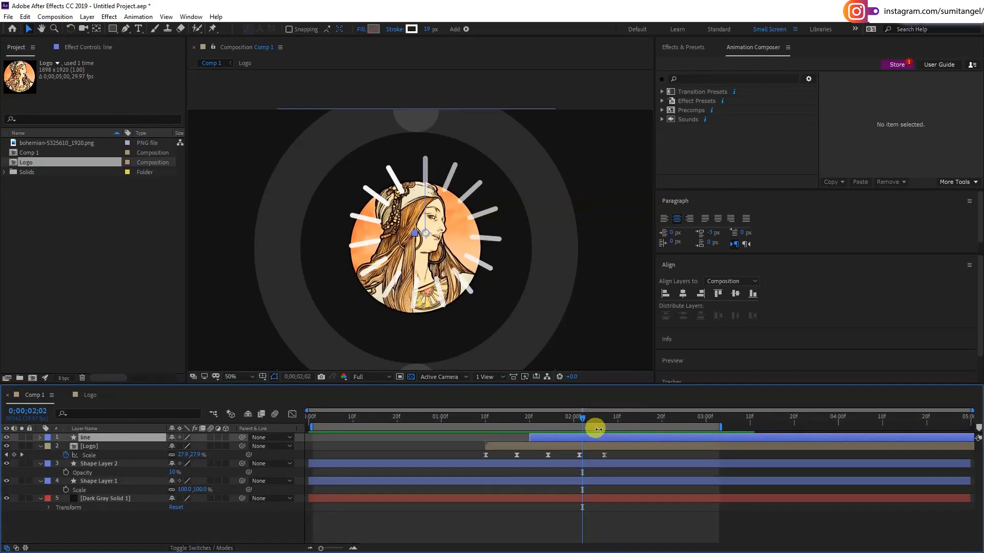
key(u)
drag(595, 418, 604, 417)
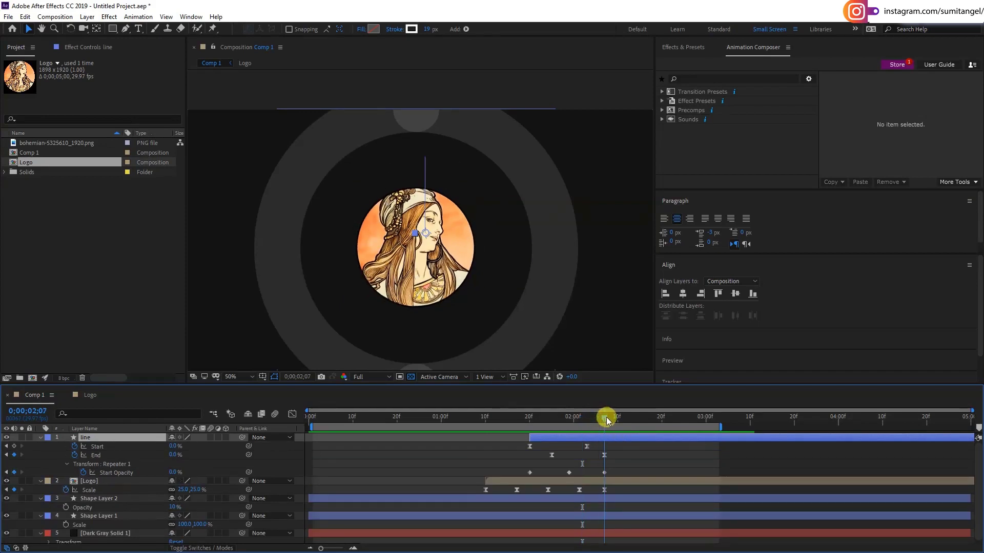
key(alt+])
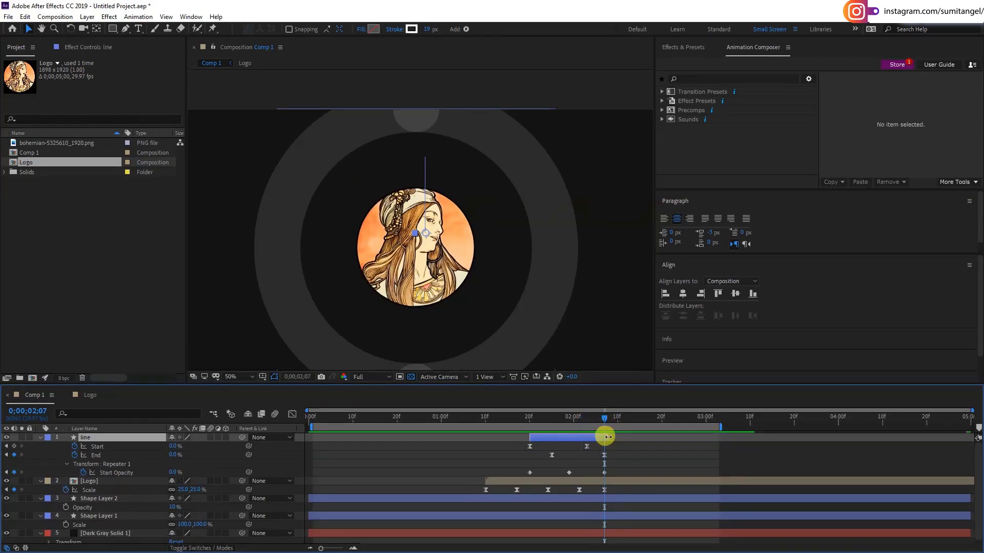
click(572, 418)
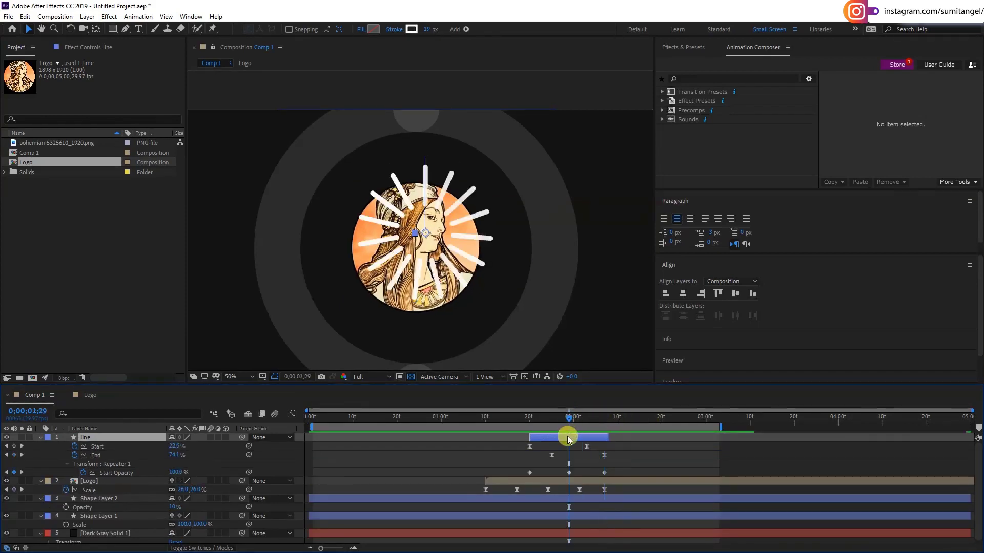
key(u)
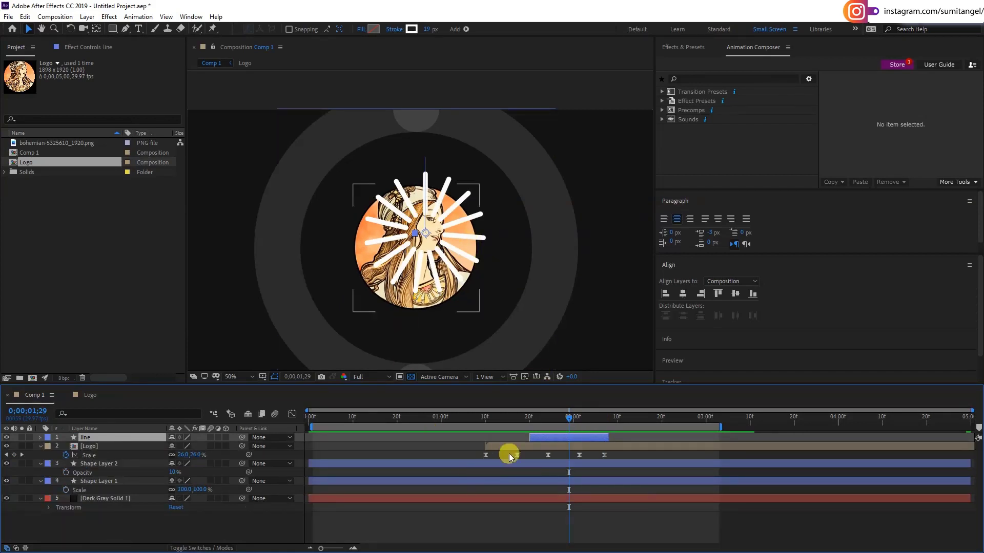
Nudge the rays, move the line layer beneath Logo, and slide it to start earlier.
drag(425, 233, 416, 248)
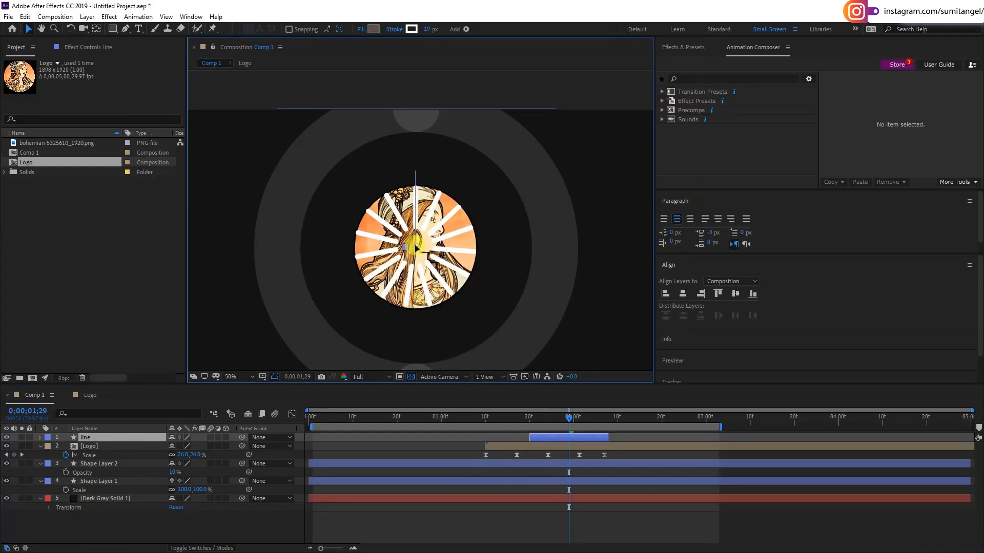
drag(92, 437, 92, 451)
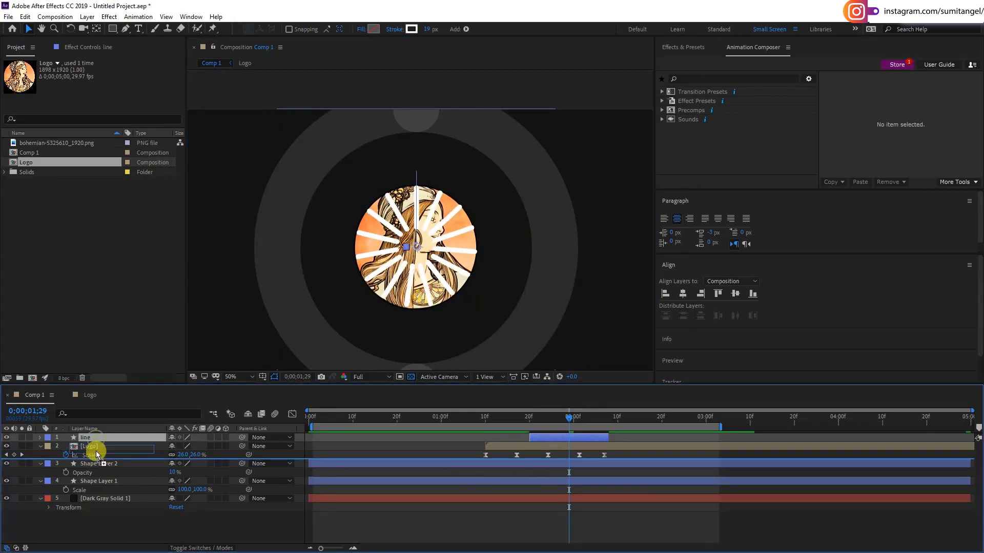
drag(553, 433, 515, 426)
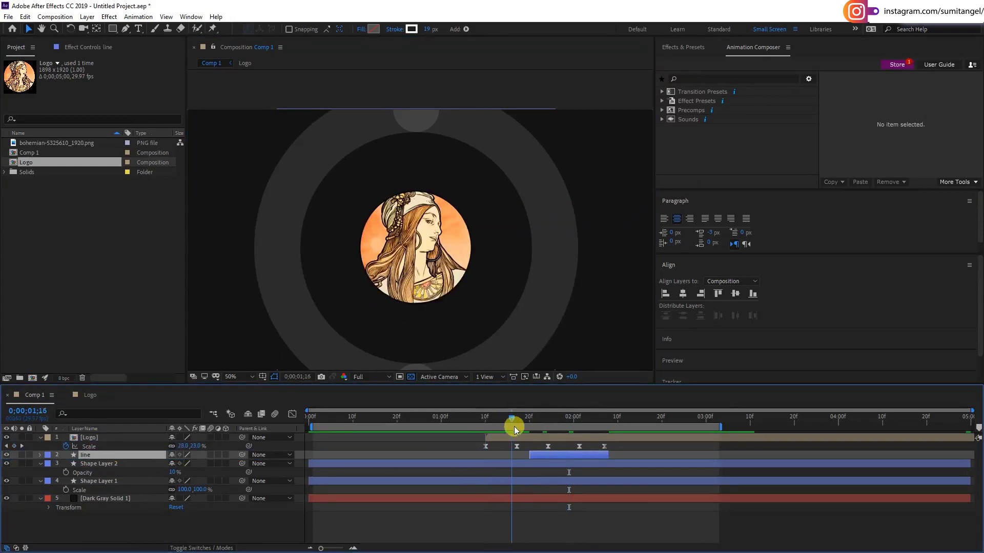
drag(550, 460, 537, 460)
drag(524, 416, 580, 429)
click(566, 452)
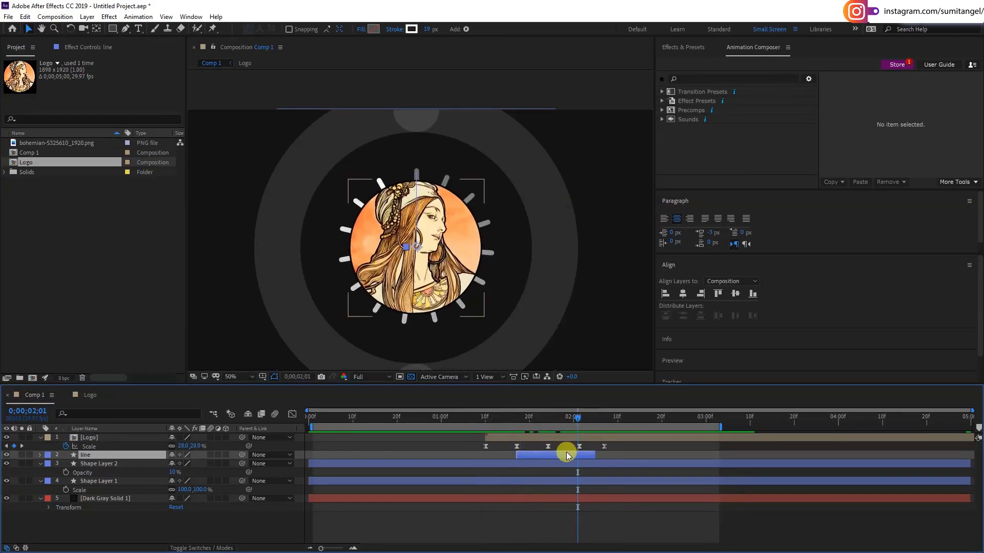
Scale the line layer to 126.9% so the rays reach farther around the logo.
key(s)
drag(190, 463, 452, 465)
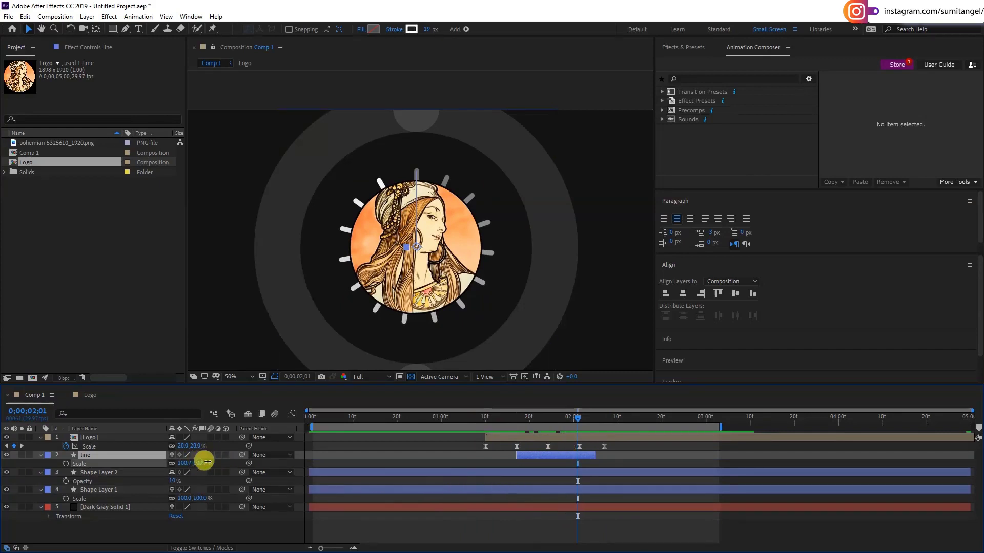
drag(451, 465, 335, 463)
drag(573, 420, 565, 419)
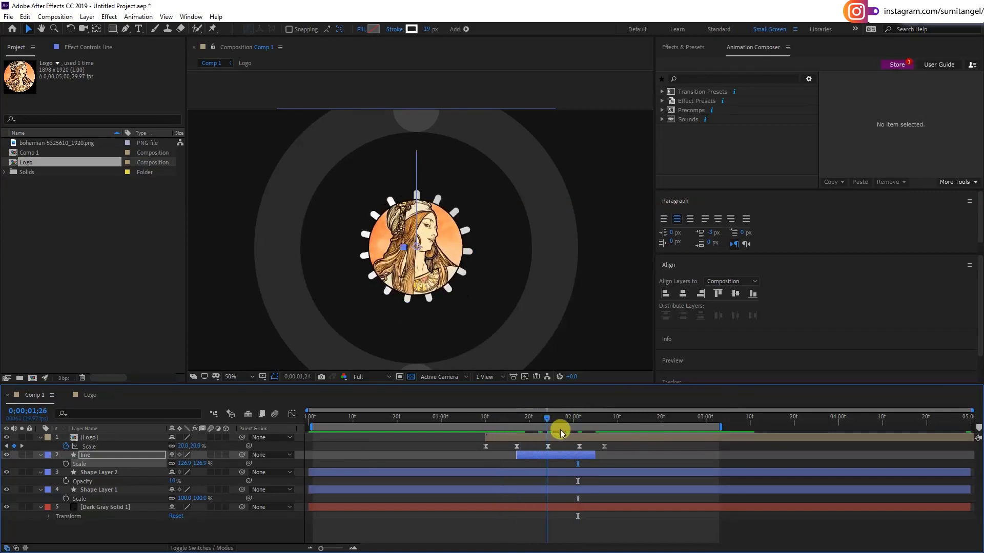
Thin the ray strokes to 8 px.
drag(425, 29, 413, 29)
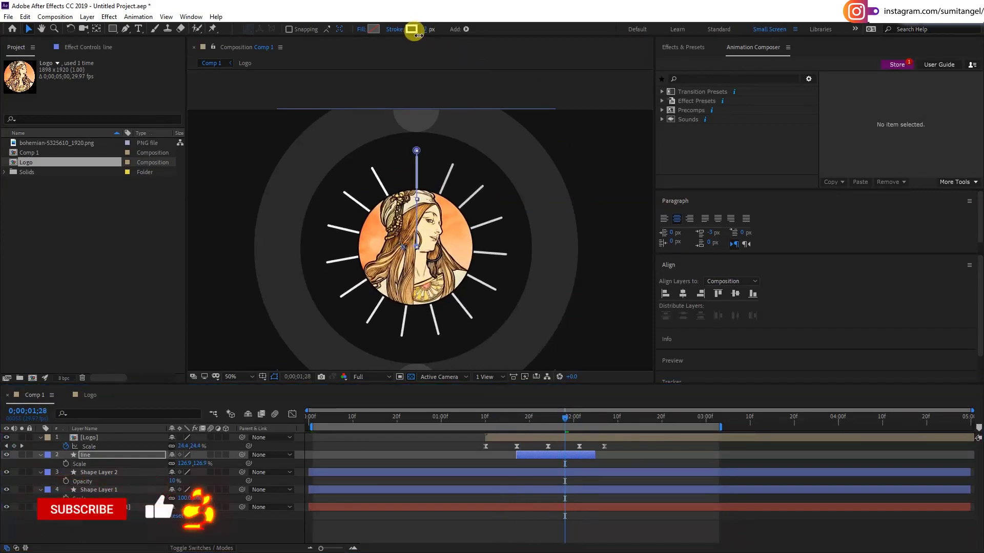
scroll(496, 203, down, 4)
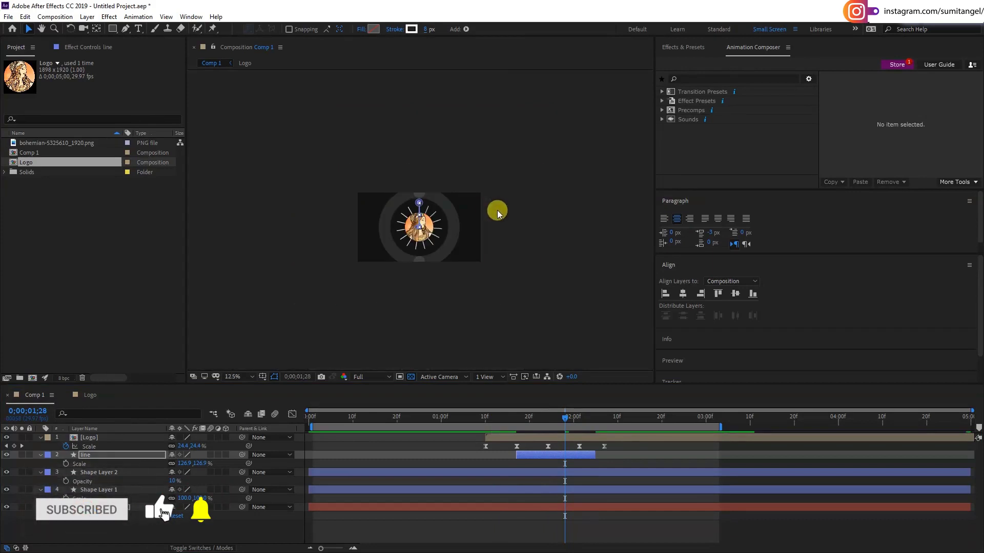
scroll(497, 204, up, 2)
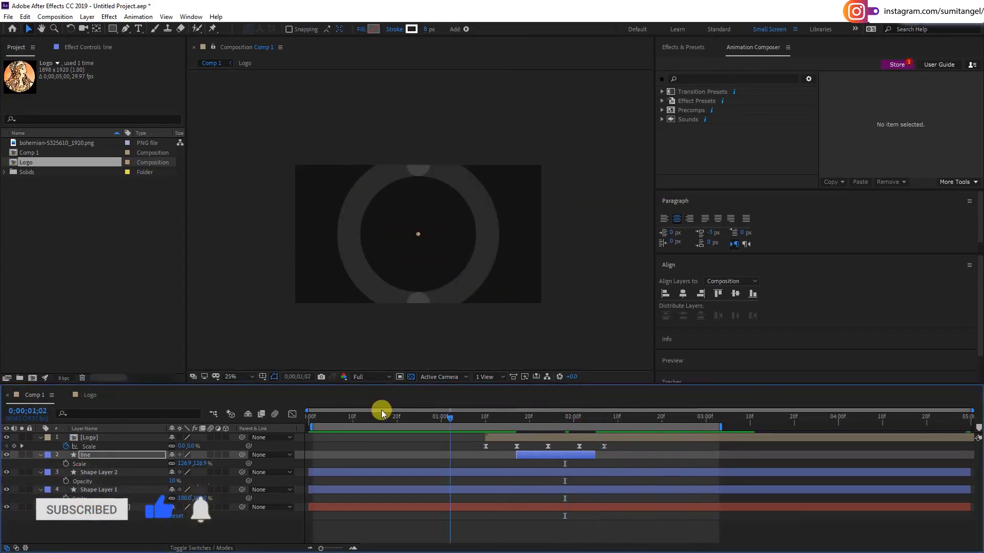
Preview the animation from the start, stop at 1;29, and pick the Ellipse Tool.
drag(582, 430, 214, 401)
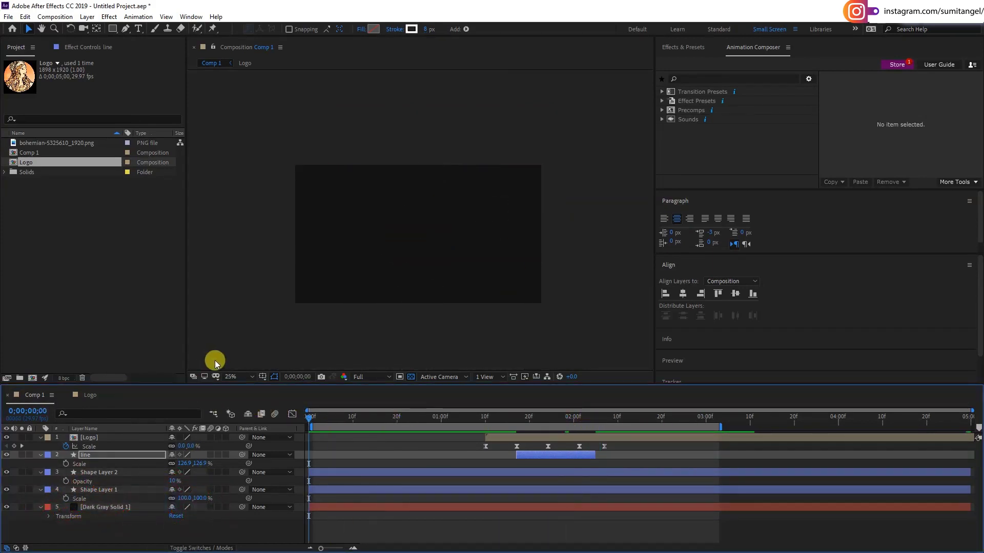
key(space)
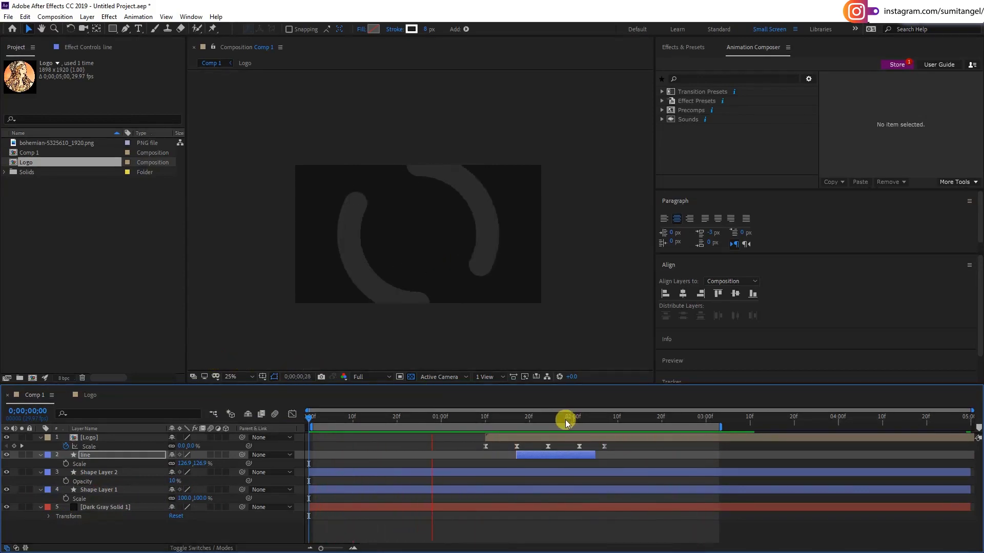
key(space)
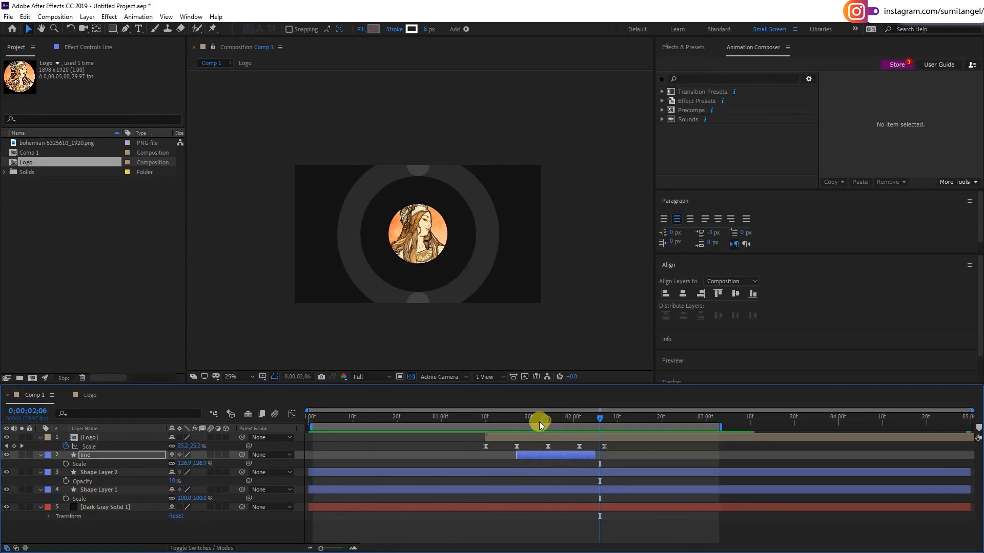
key(space)
drag(444, 418, 567, 434)
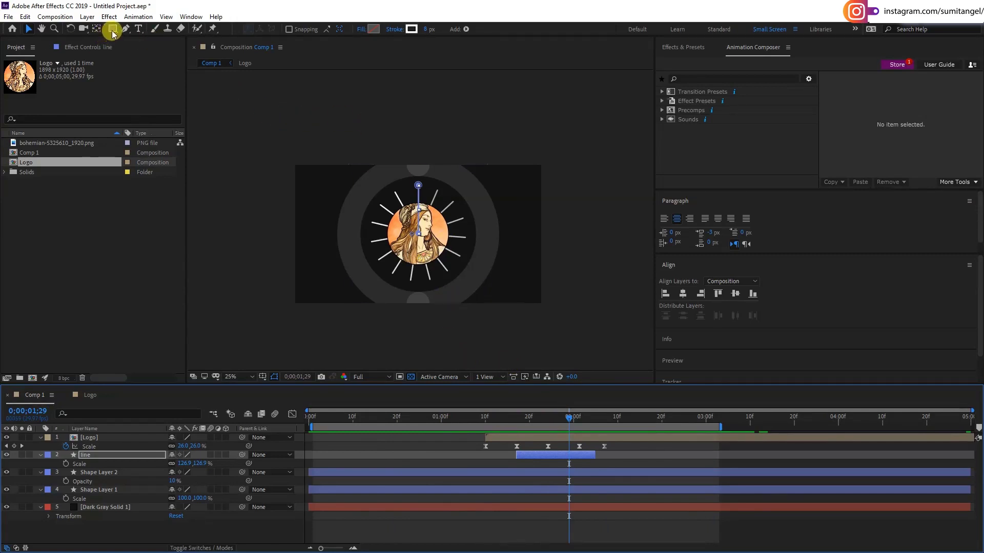
drag(113, 33, 137, 50)
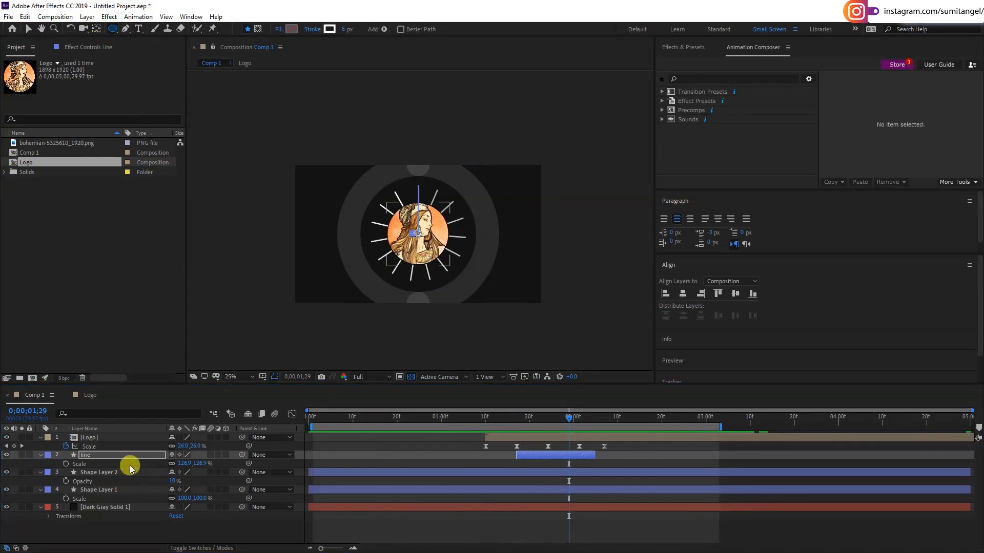
Draw a circle outline around the logo, expand Ellipse 1, and bring up the Add menu.
click(171, 529)
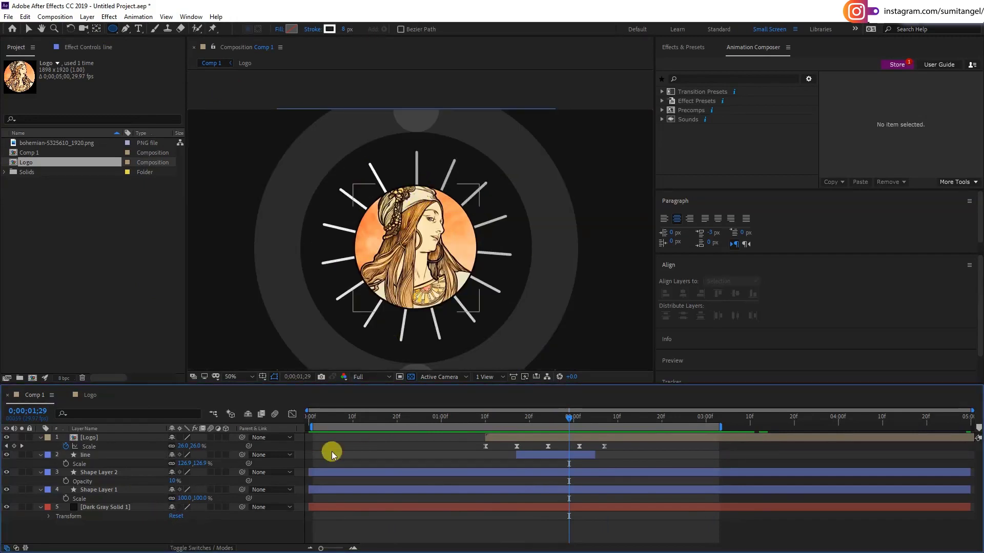
mouse_move(310, 162)
mouse_down()
mouse_move(467, 326)
mouse_move(454, 320)
mouse_up()
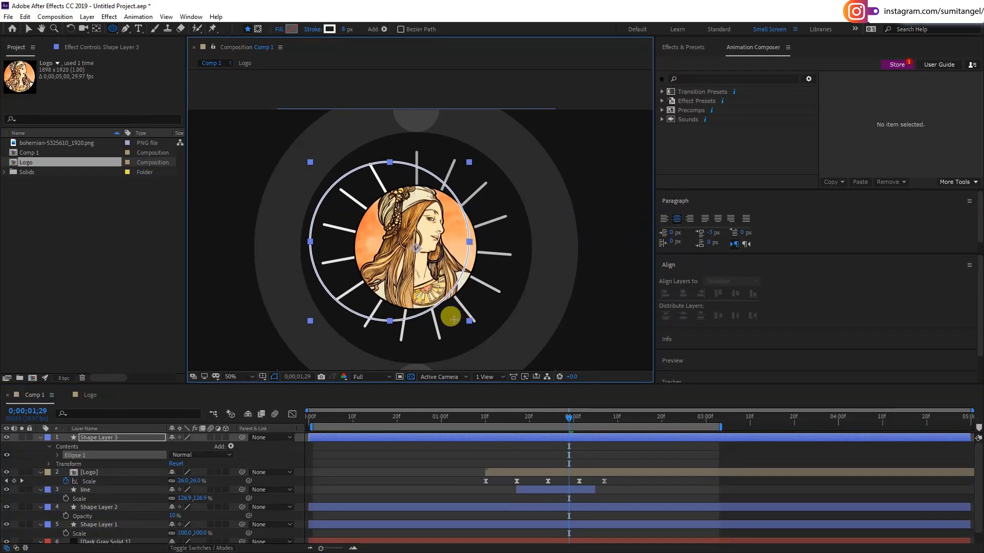
drag(457, 323, 459, 323)
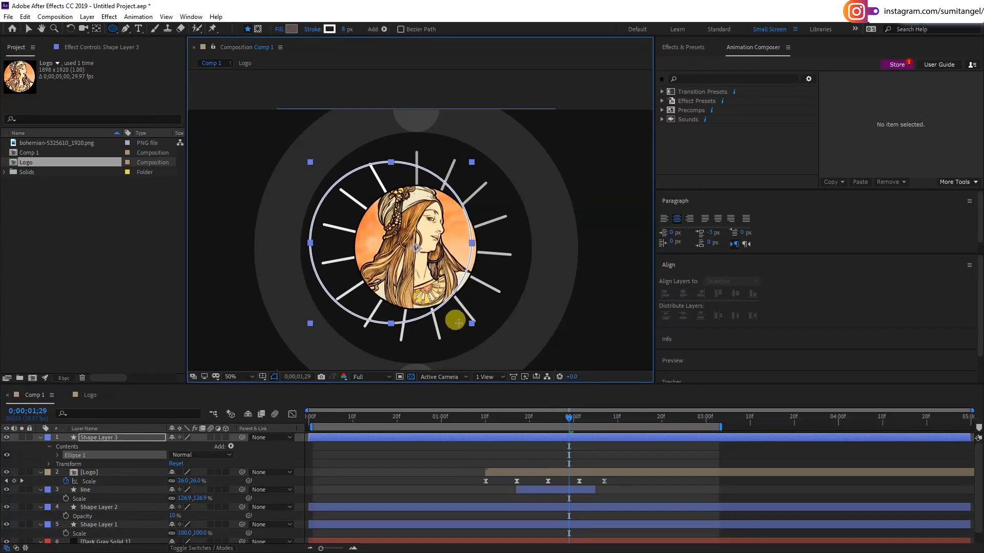
key(v)
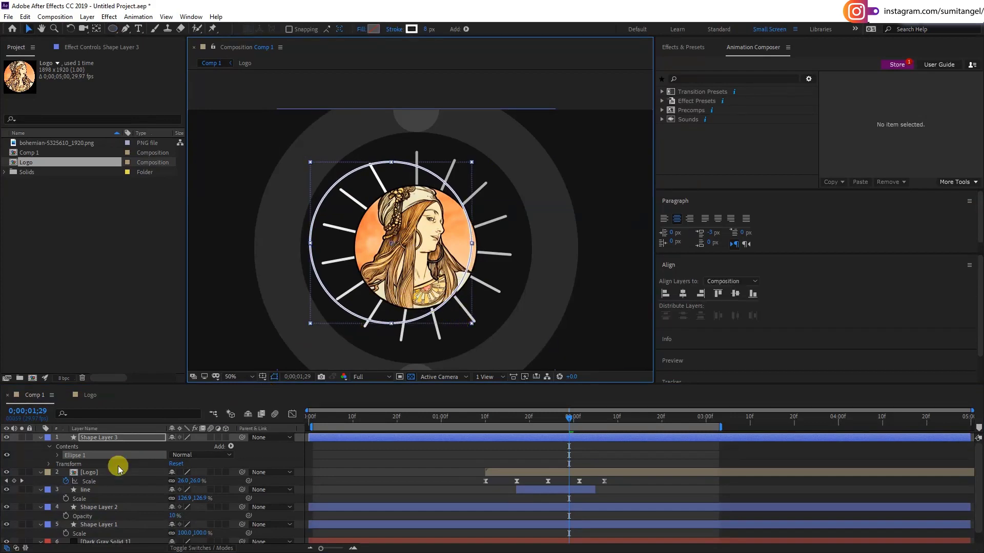
click(56, 455)
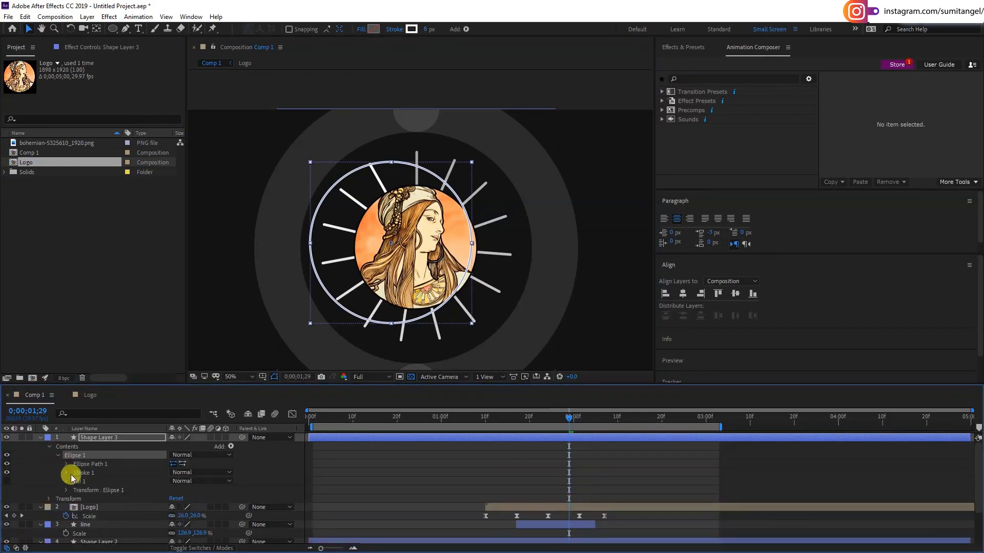
click(231, 446)
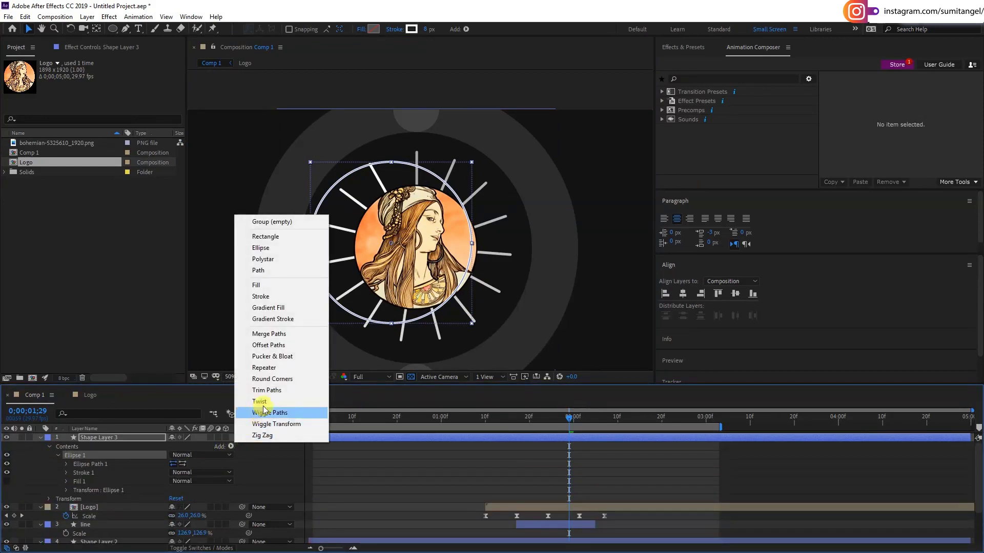
Add Trim Paths to the circle, trim its in-point, and keyframe End from 0% to 100% at 2;10.
click(272, 391)
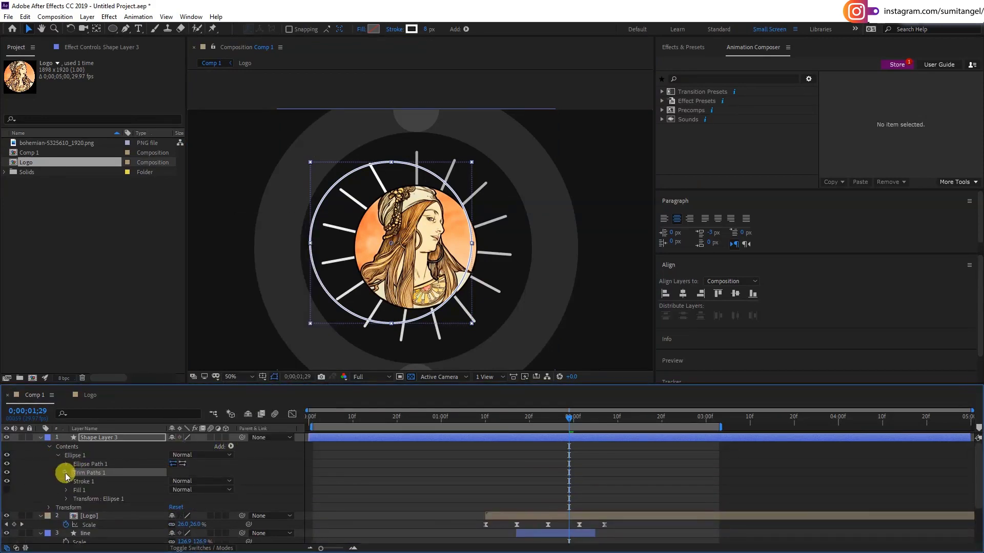
click(66, 472)
drag(175, 489, 132, 488)
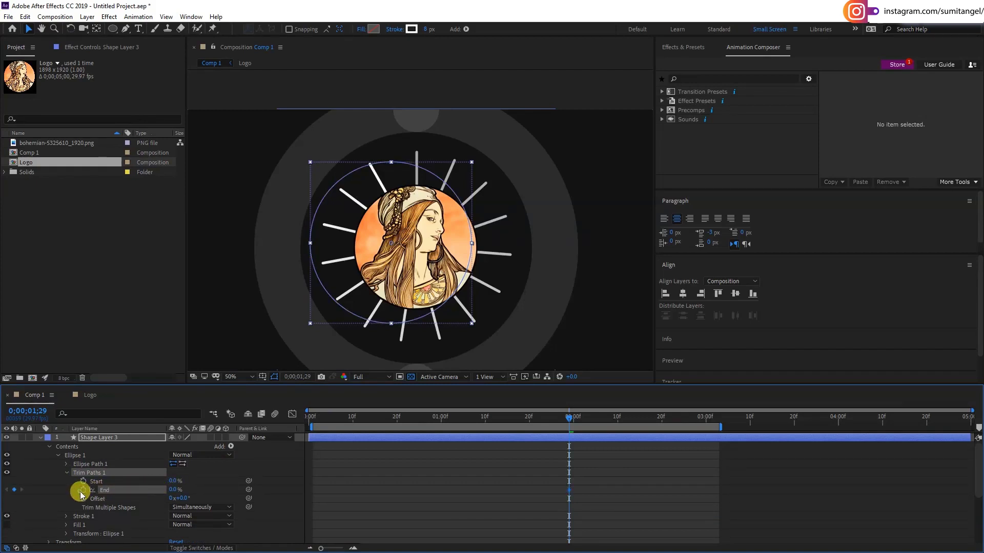
key(alt+bracketleft)
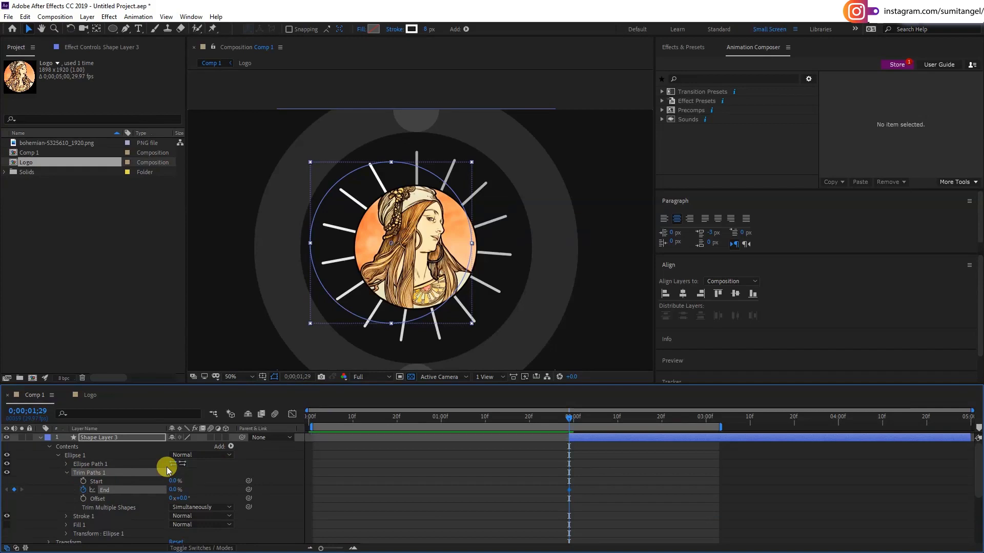
drag(595, 420, 618, 421)
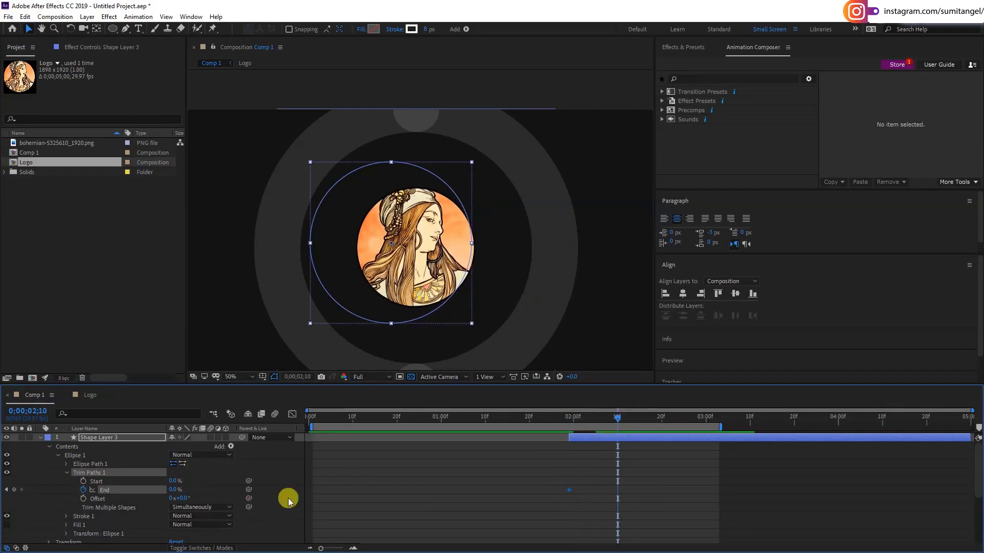
drag(174, 489, 235, 492)
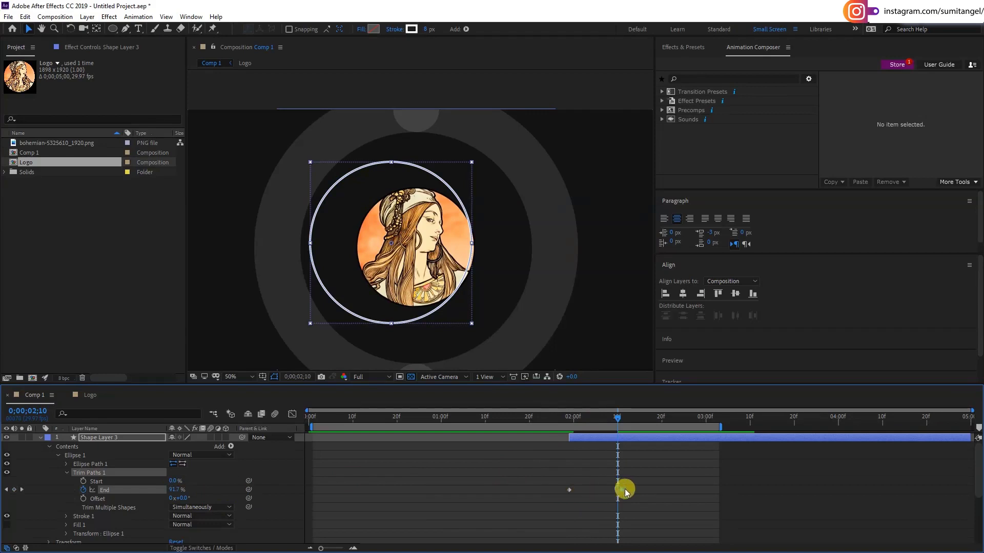
Keyframe the trim Start from 3% up to 100% later, then select all trim keyframes.
drag(625, 489, 649, 489)
click(599, 416)
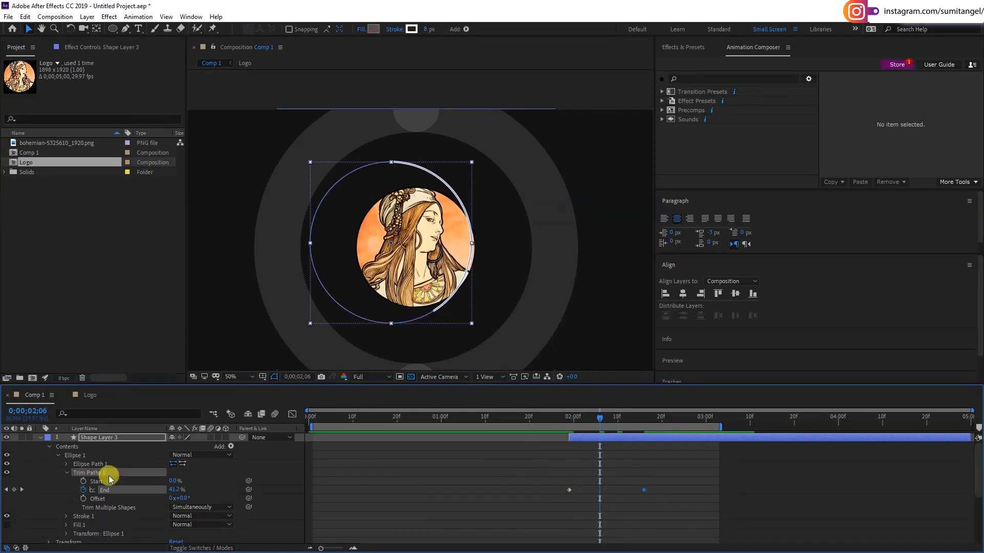
click(83, 481)
drag(172, 481, 206, 482)
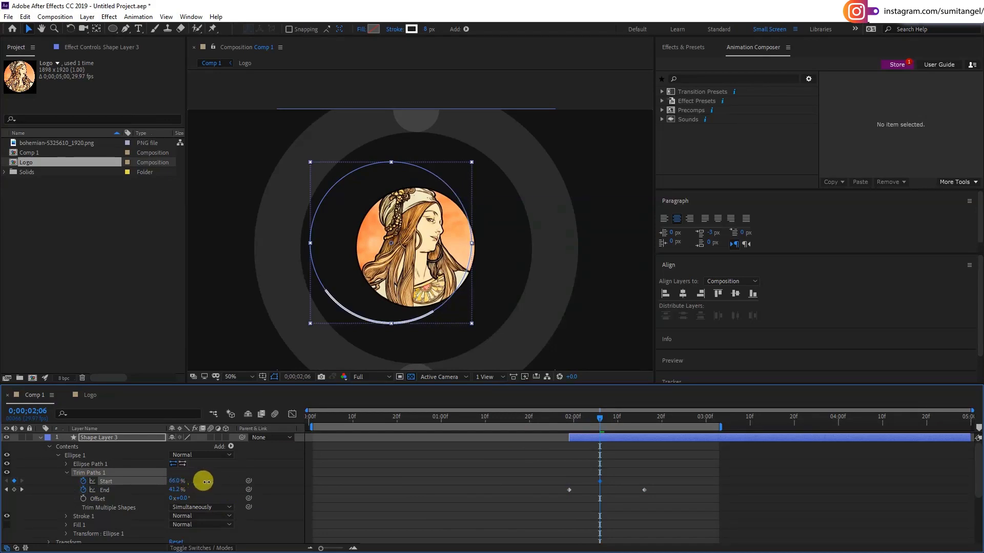
drag(210, 481, 235, 482)
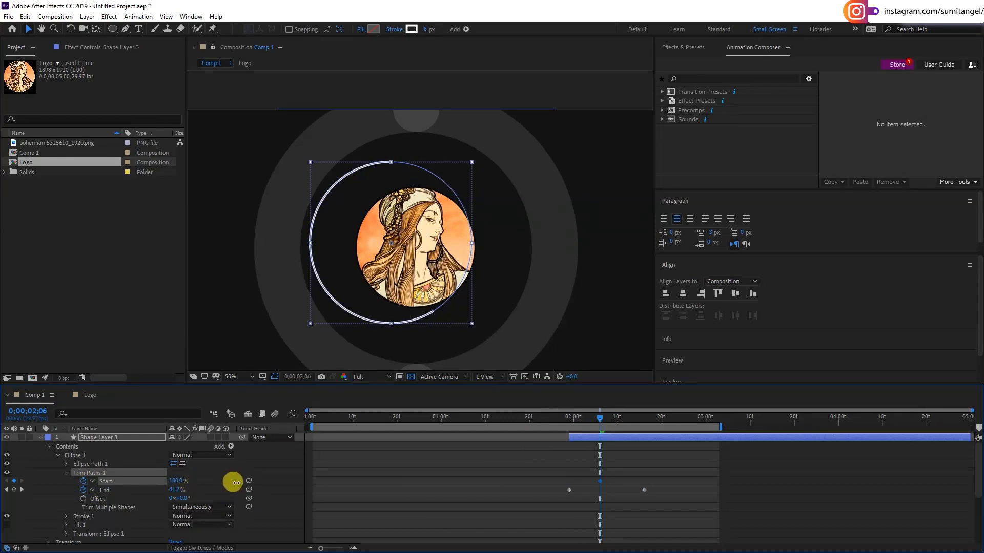
drag(602, 482, 679, 481)
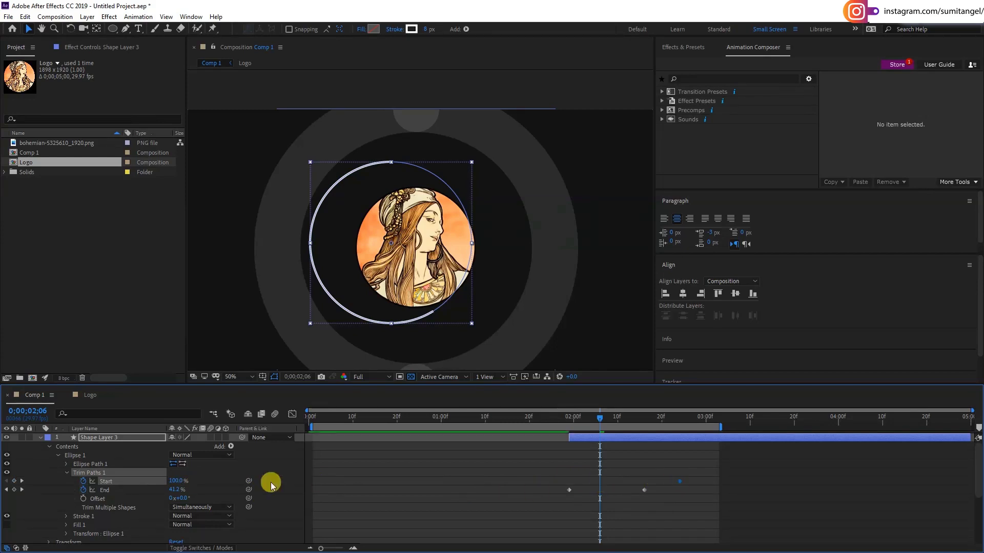
drag(178, 481, 120, 473)
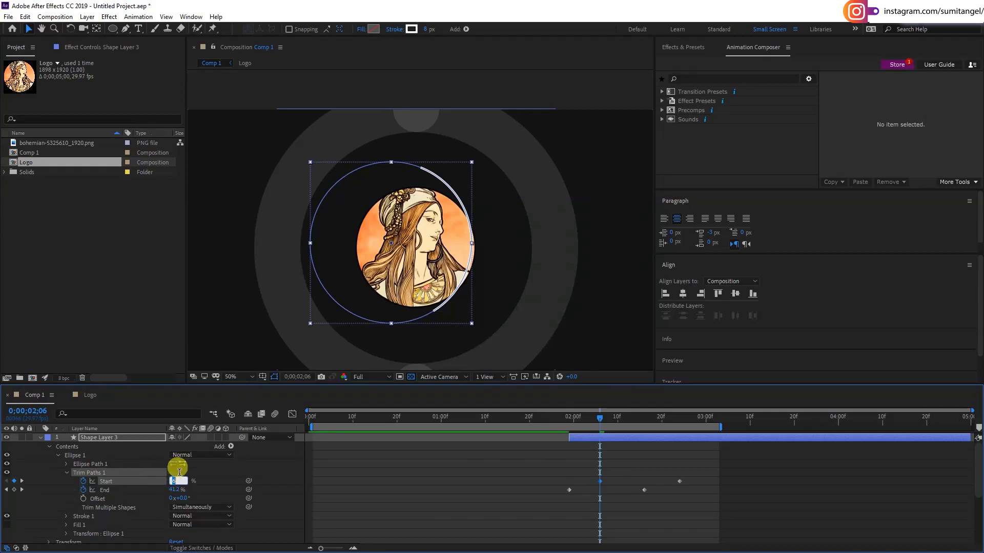
drag(572, 418, 687, 437)
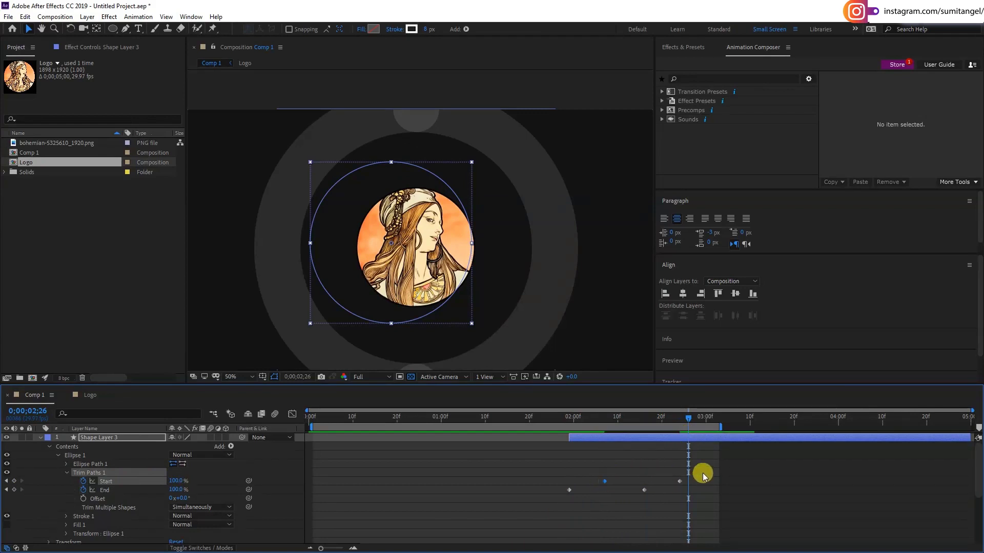
drag(703, 472, 569, 511)
Apply Easy Ease to the ring's trim keyframes and end the layer at the current time.
right_click(605, 481)
mouse_move(661, 473)
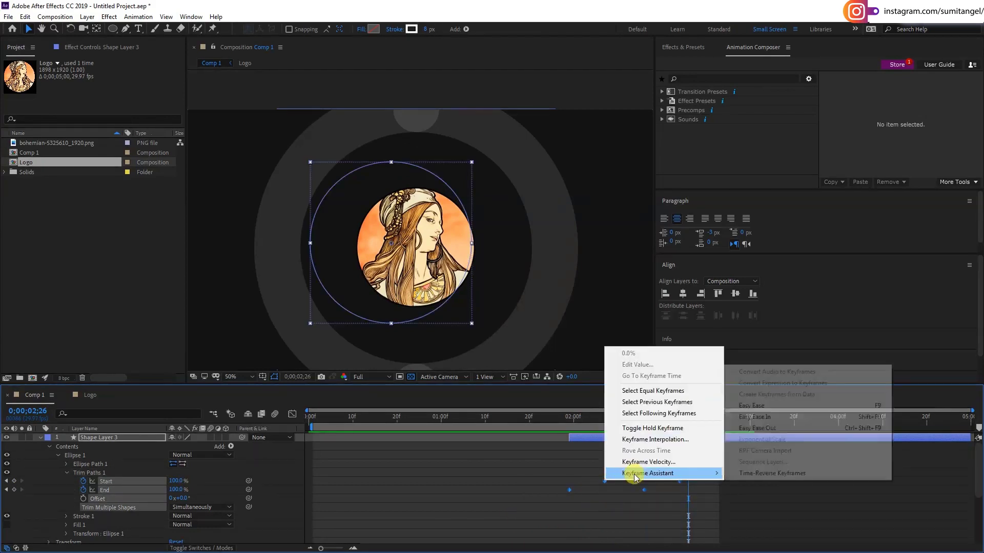
click(753, 405)
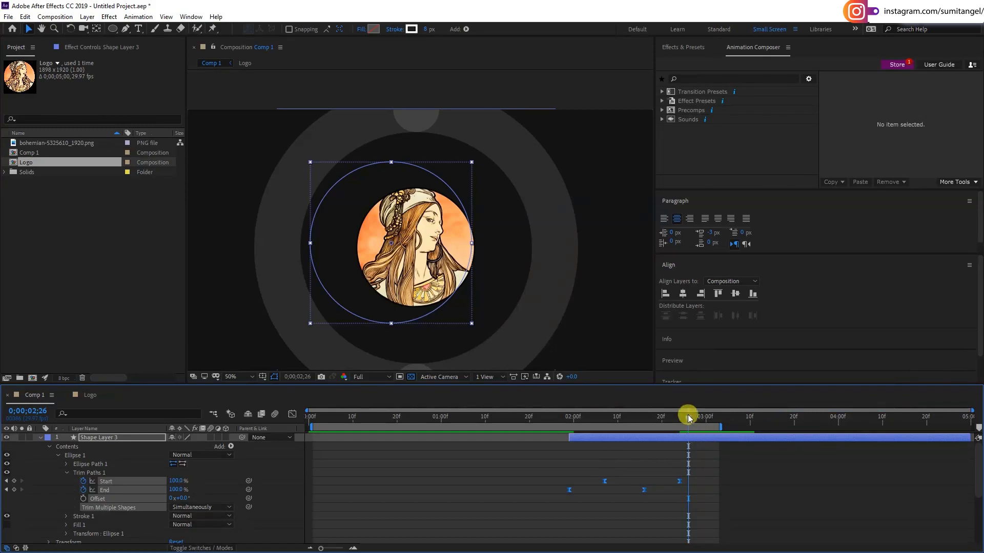
click(681, 439)
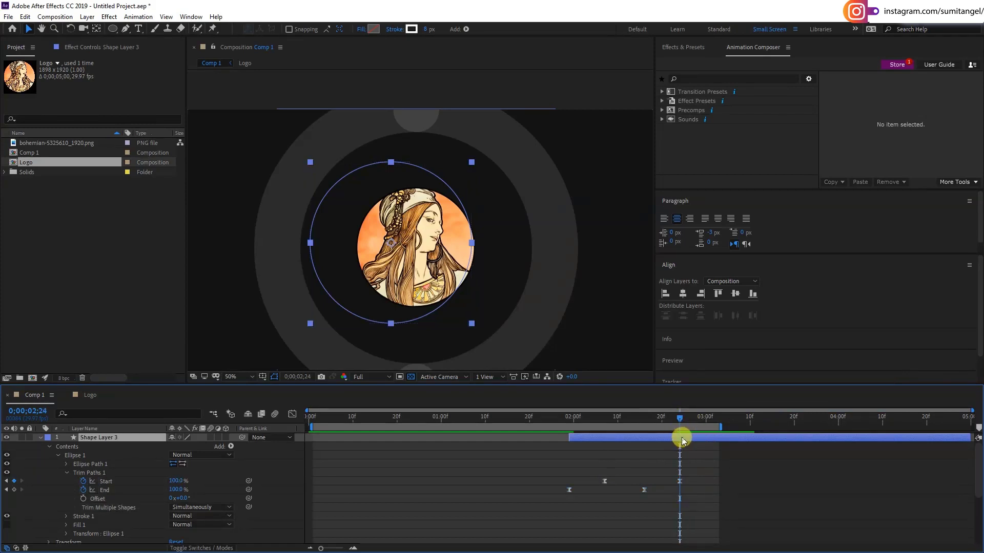
key(alt+bracketright)
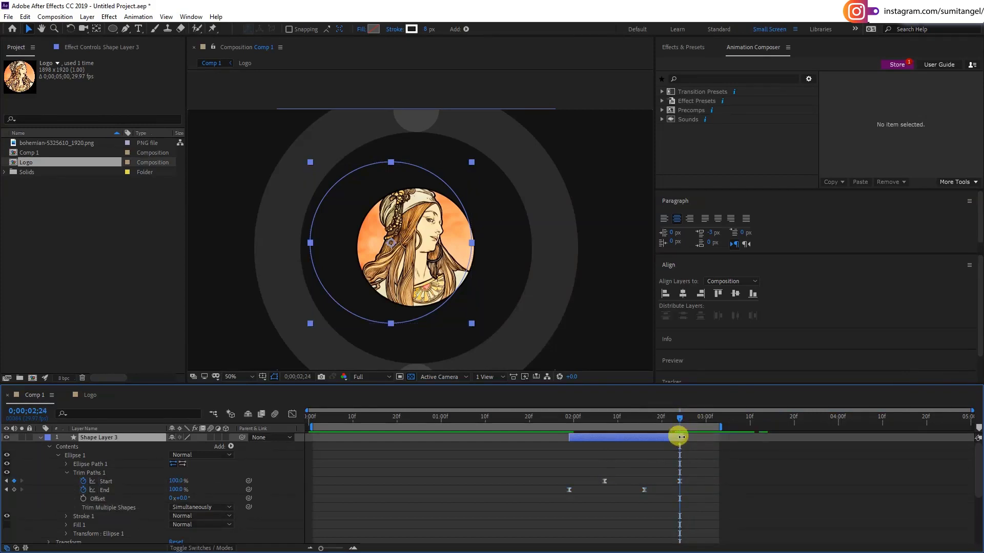
key(u)
key(u)
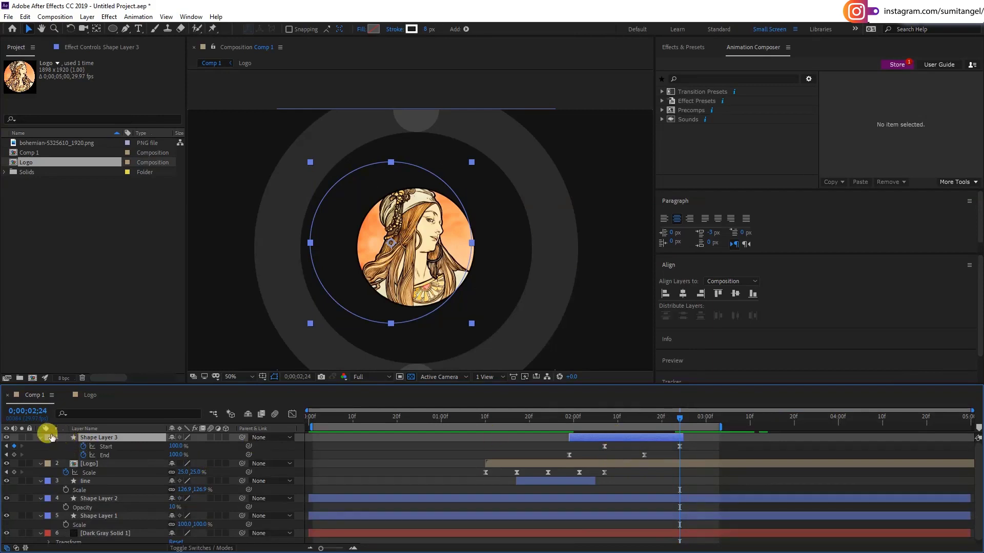
Give the ring layer a purple label, centre it in the composition, and duplicate it.
click(45, 440)
click(80, 371)
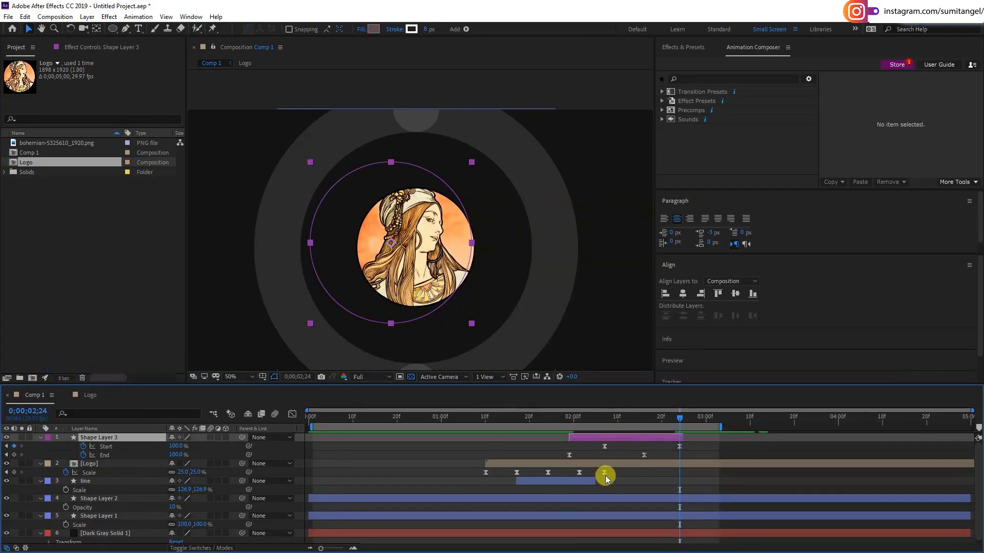
drag(398, 261, 412, 248)
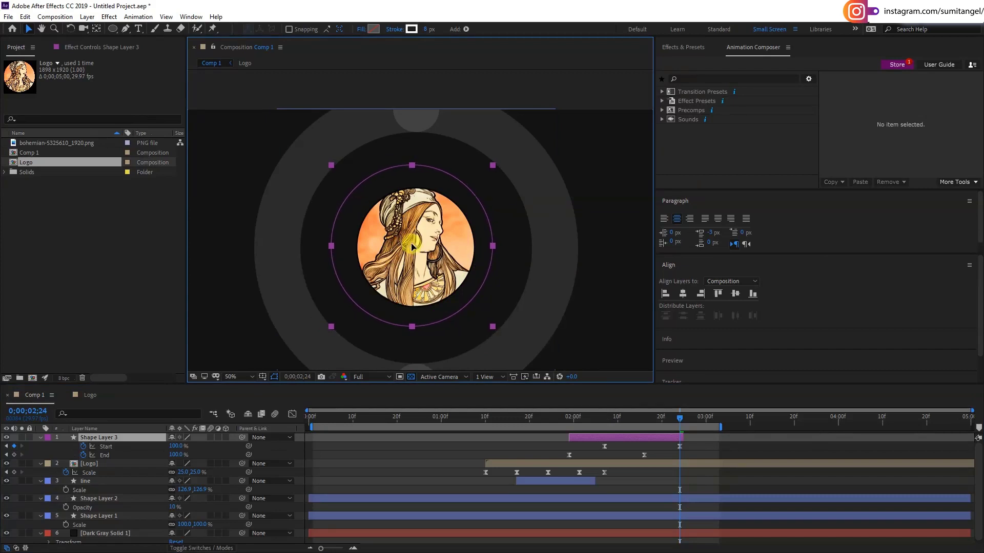
click(682, 293)
click(735, 293)
mouse_move(670, 415)
mouse_down()
mouse_move(609, 419)
mouse_move(620, 425)
mouse_up()
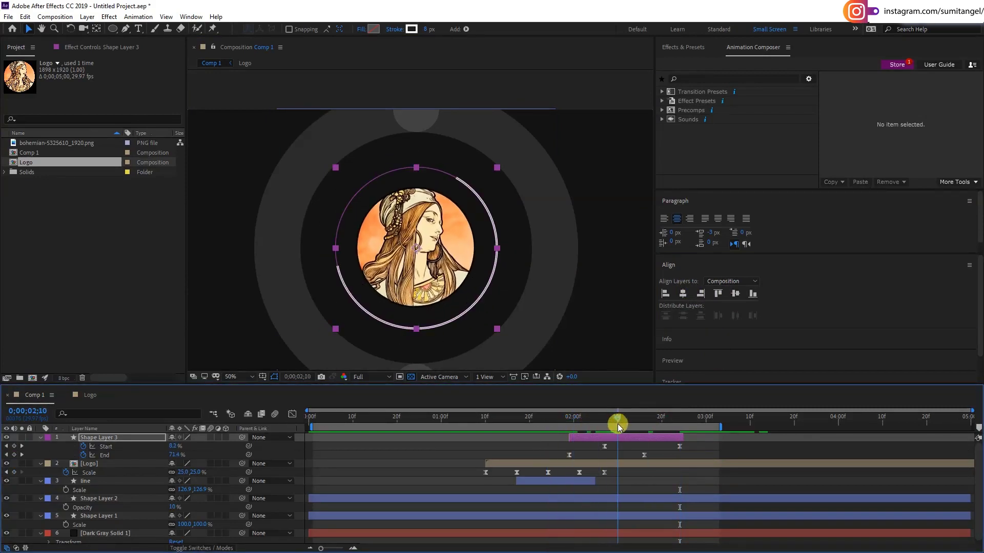
click(618, 439)
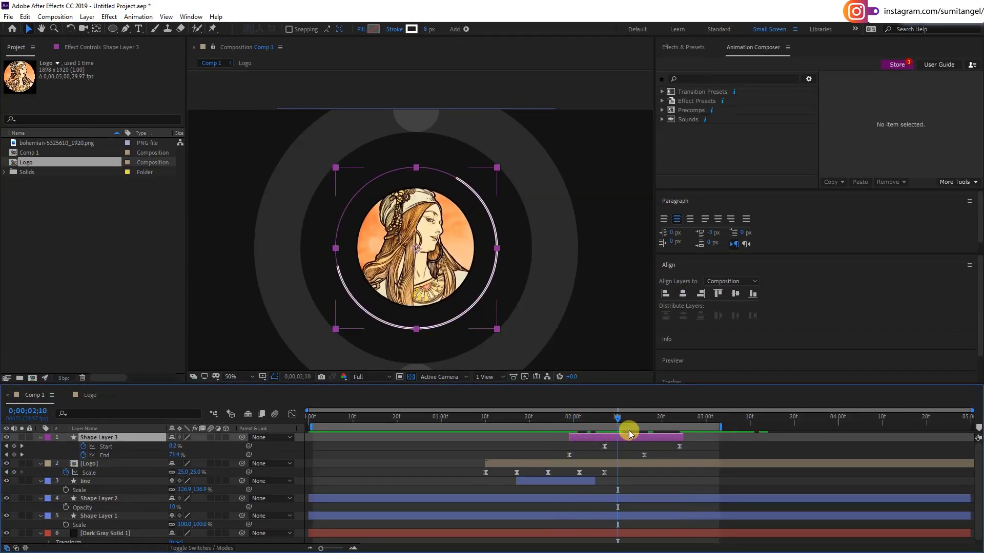
key(ctrl+d)
Stagger two ring copies later in time, scaled to 85% and 78%, with a thinner stroke.
drag(619, 437, 637, 440)
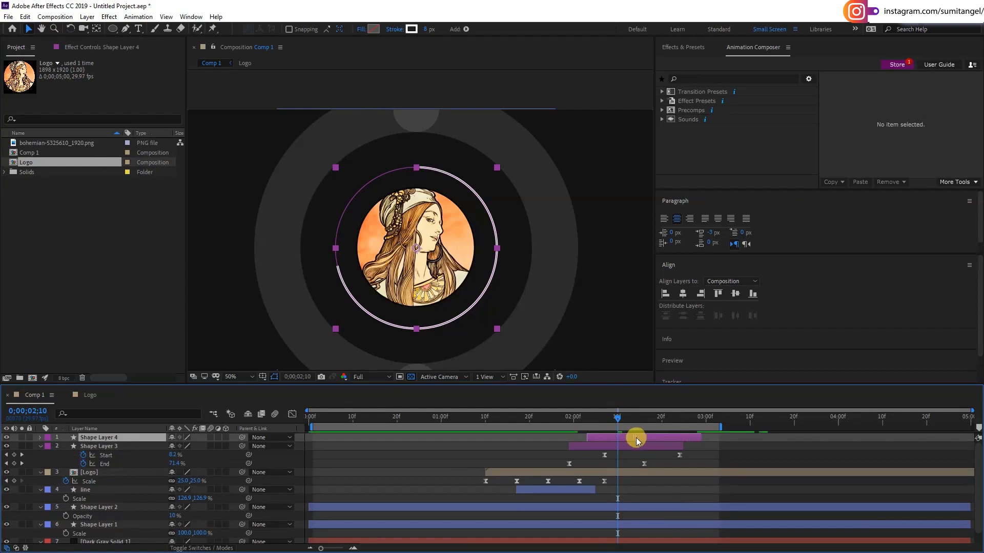
key(s)
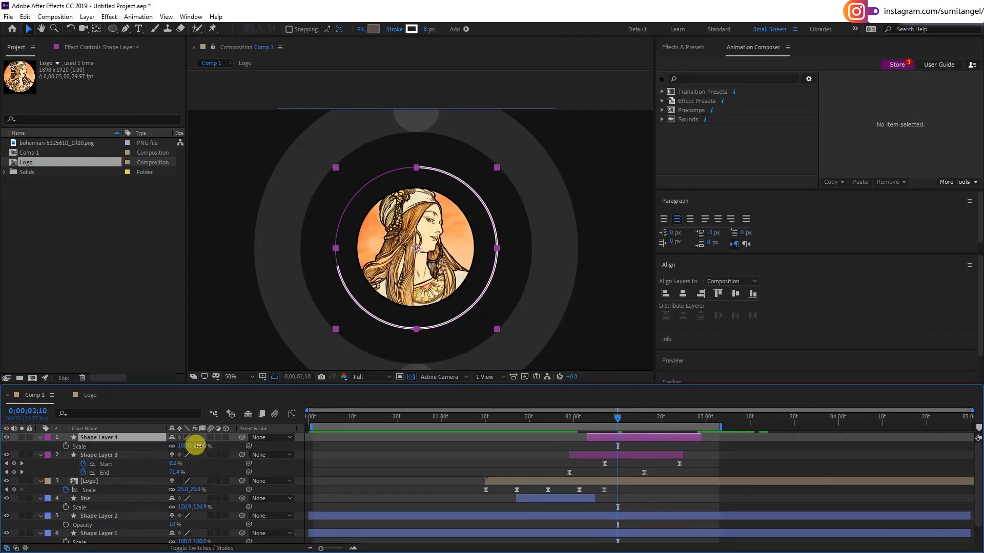
drag(198, 446, 192, 448)
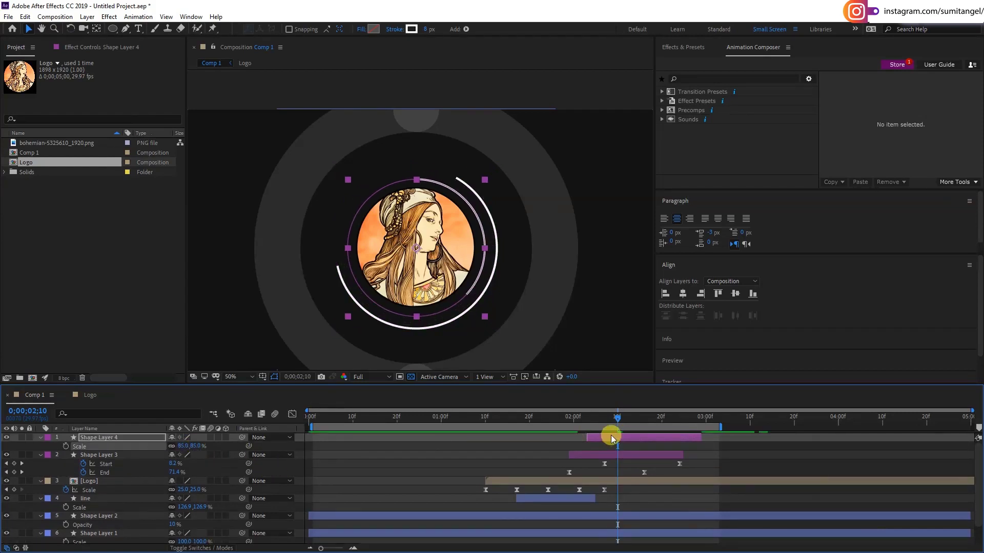
key(ctrl+d)
drag(631, 438, 648, 437)
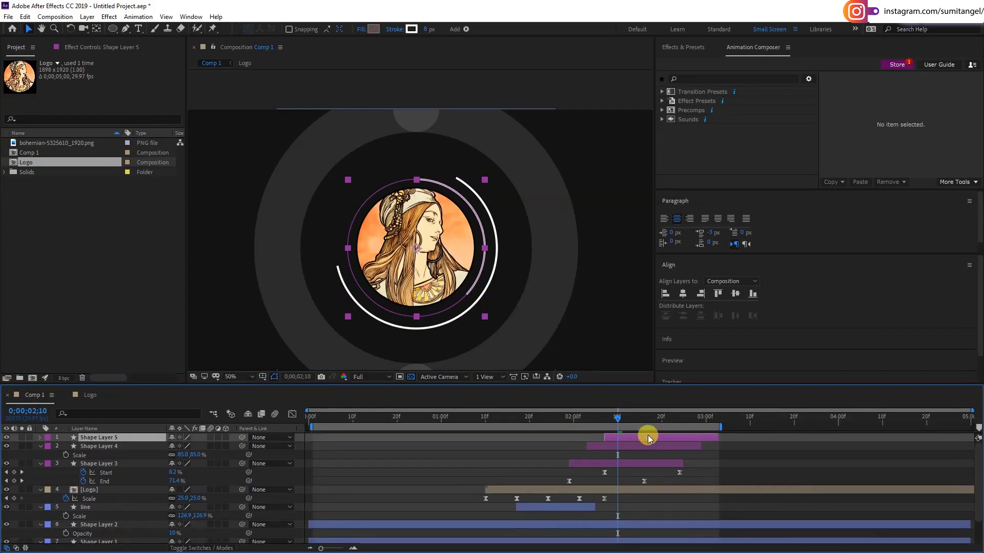
key(s)
drag(194, 447, 190, 444)
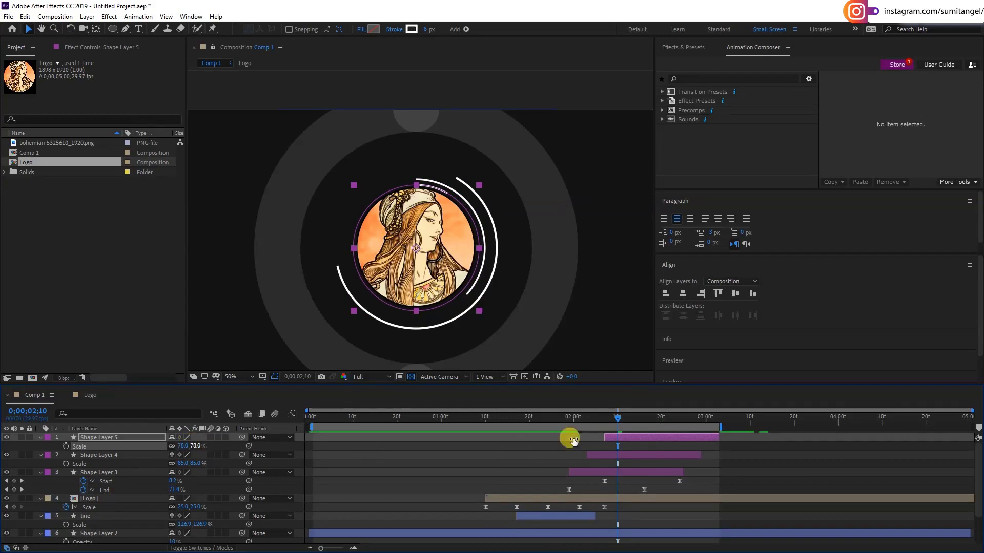
drag(424, 29, 426, 31)
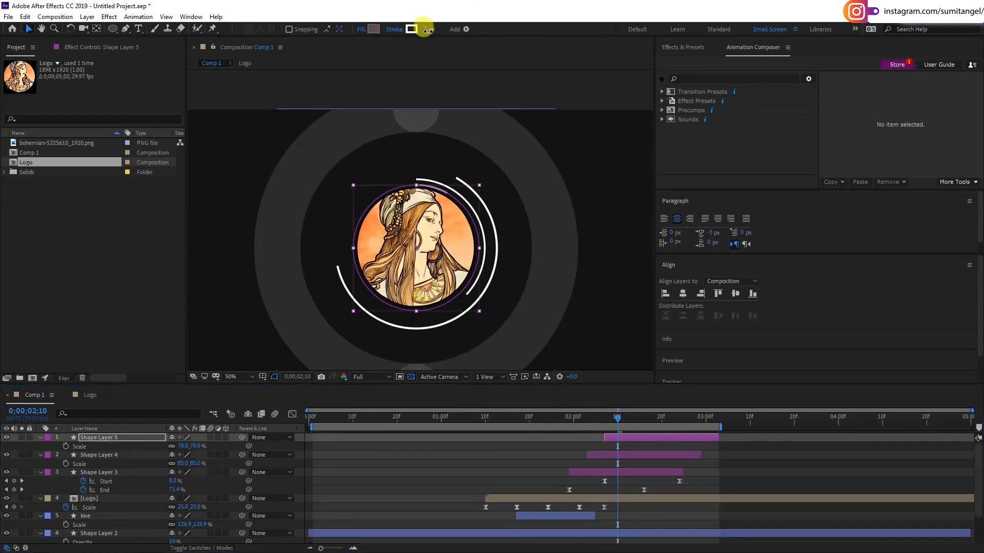
Resize Shape Layer 4's ring to 89% and scrub to 3;02 to review it.
click(123, 455)
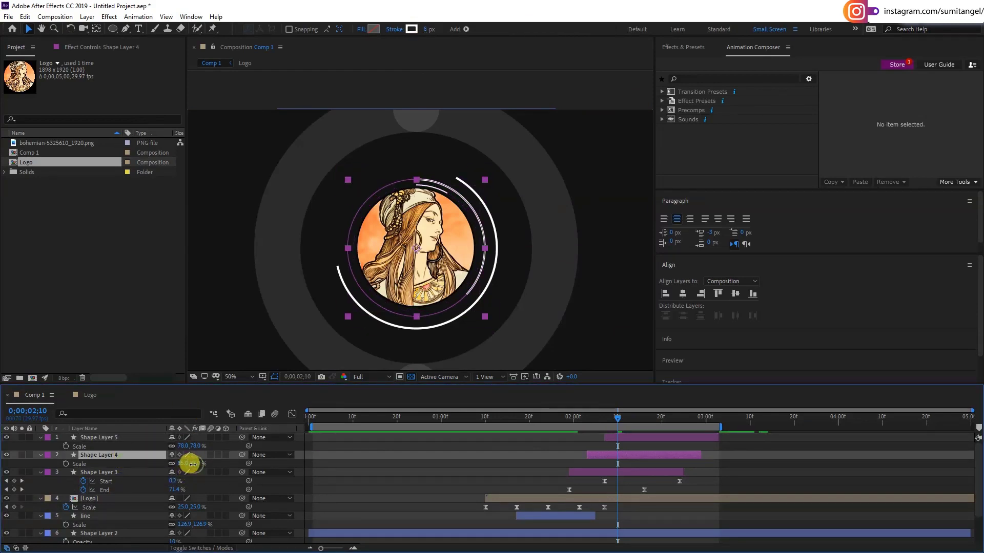
drag(192, 465, 191, 464)
drag(195, 466, 201, 467)
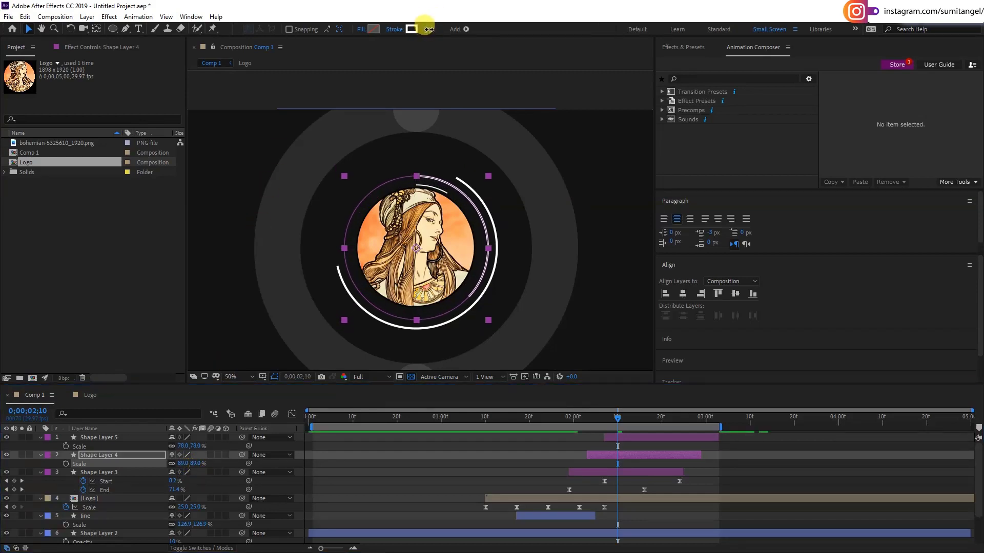
click(646, 425)
mouse_move(646, 423)
mouse_down()
mouse_move(543, 428)
mouse_move(626, 458)
mouse_up()
drag(549, 457, 719, 461)
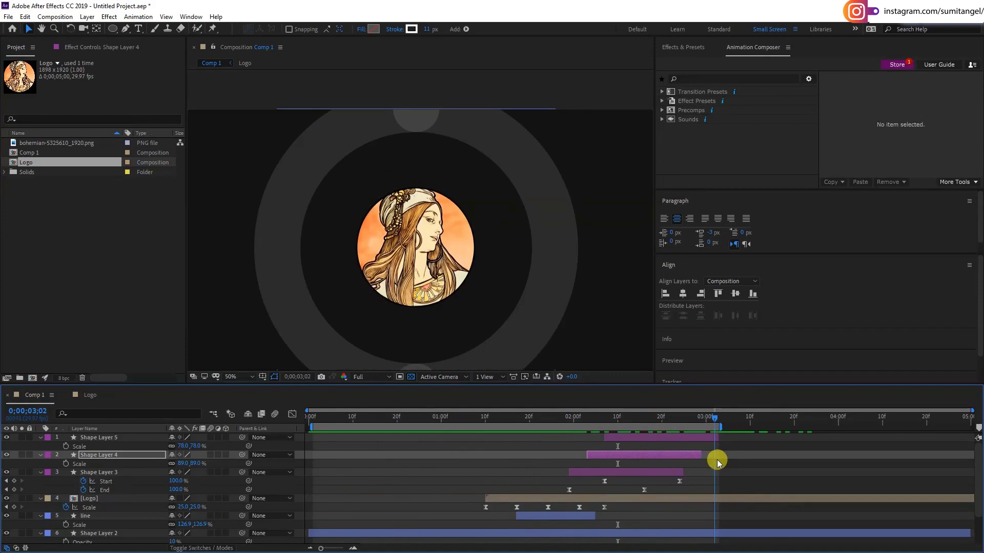
Zoom out and set a Position keyframe on Shape Layer 5.
key(comma)
key(comma)
click(405, 246)
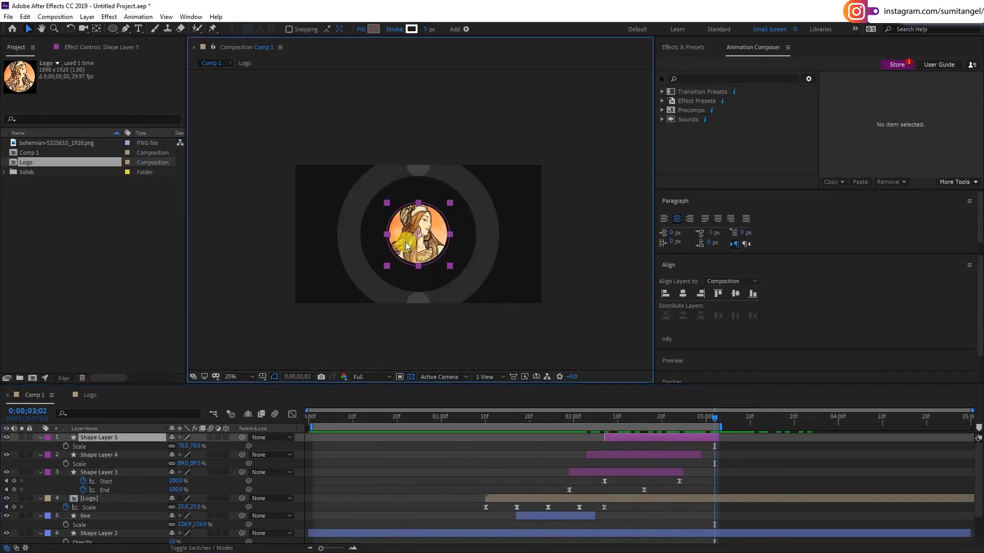
key(p)
click(66, 446)
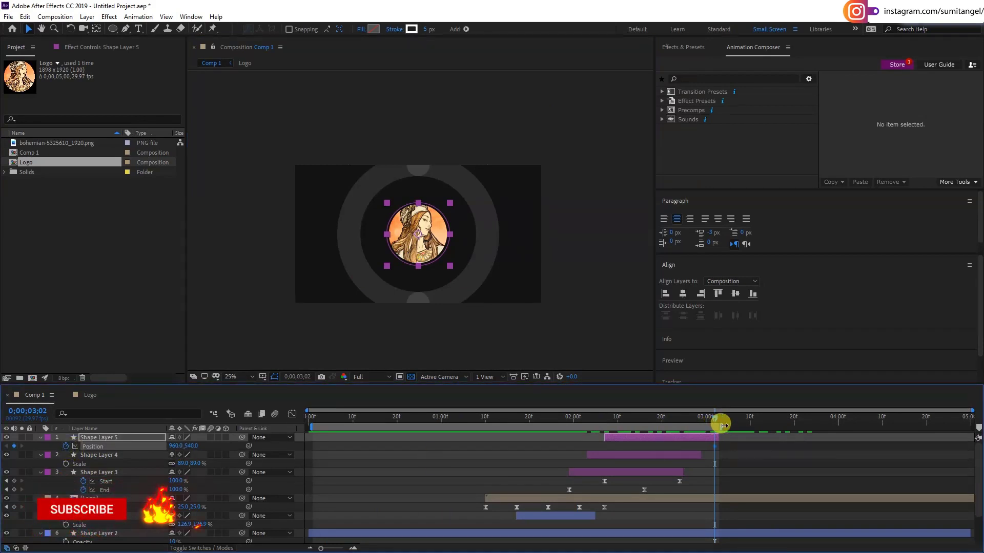
Remove Shape Layer 5's keyframe, then keyframe Logo Position at 960,540 (3;02), 960,428 (3;19), 960,468 (3;26).
click(66, 446)
click(95, 498)
key(alt+shift+p)
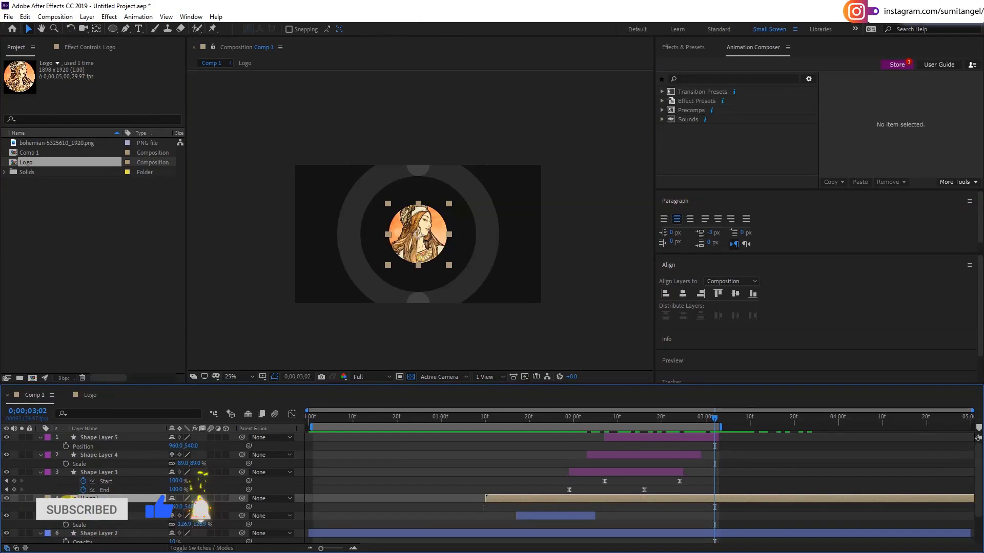
click(789, 429)
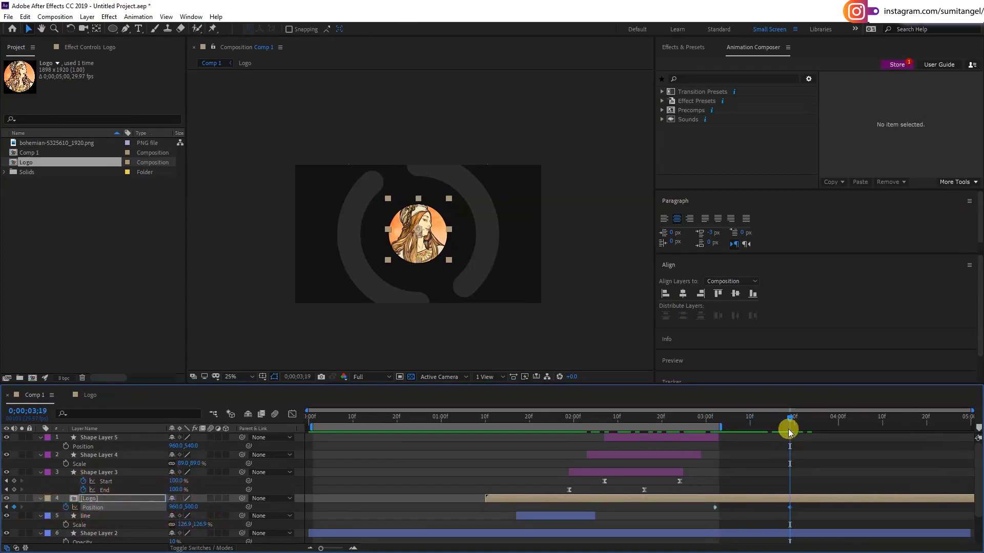
key(shift+Up)
key(shift+Up)
key(shift+Up)
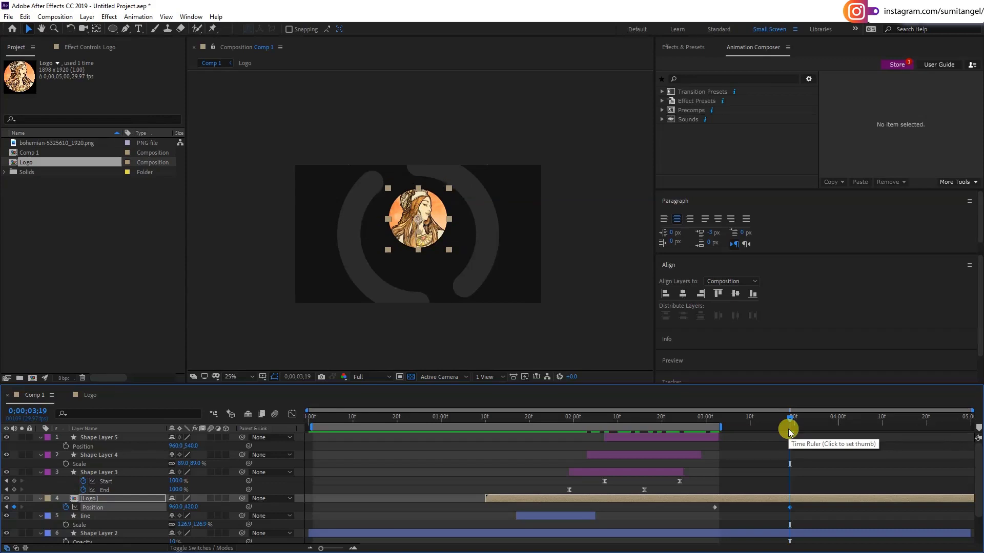
key(Down)
key(Down)
key(Down)
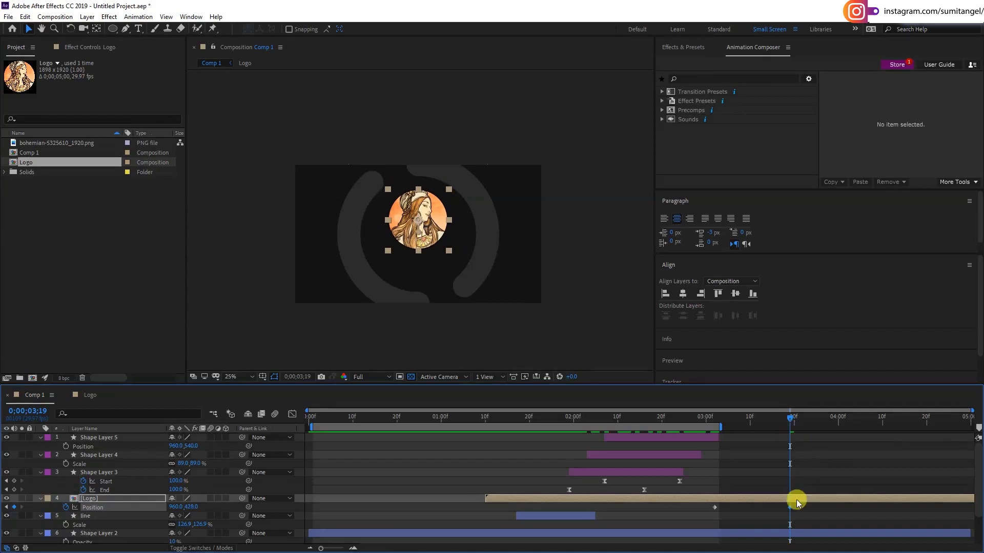
drag(801, 425, 819, 426)
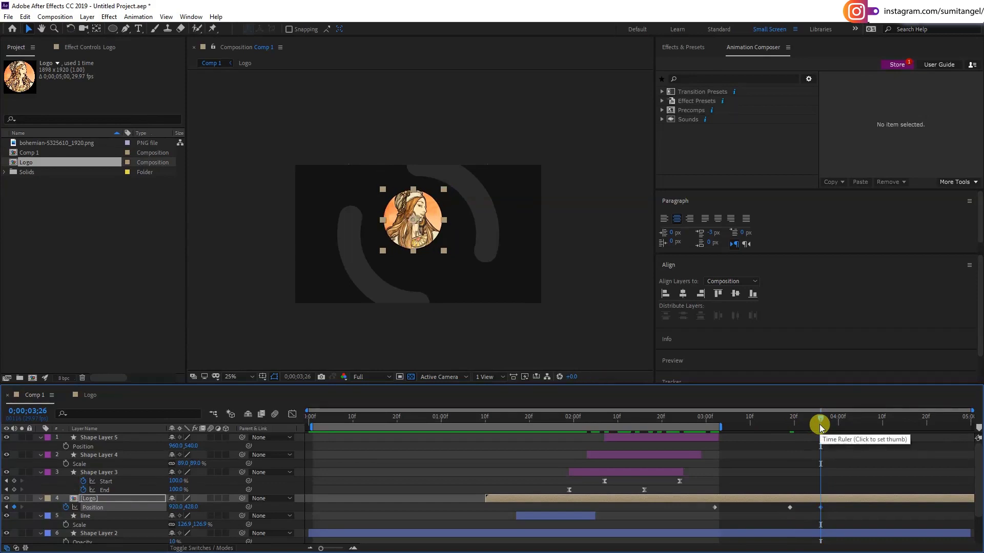
click(130, 499)
key(shift+Down)
key(shift+Down)
key(shift+Down)
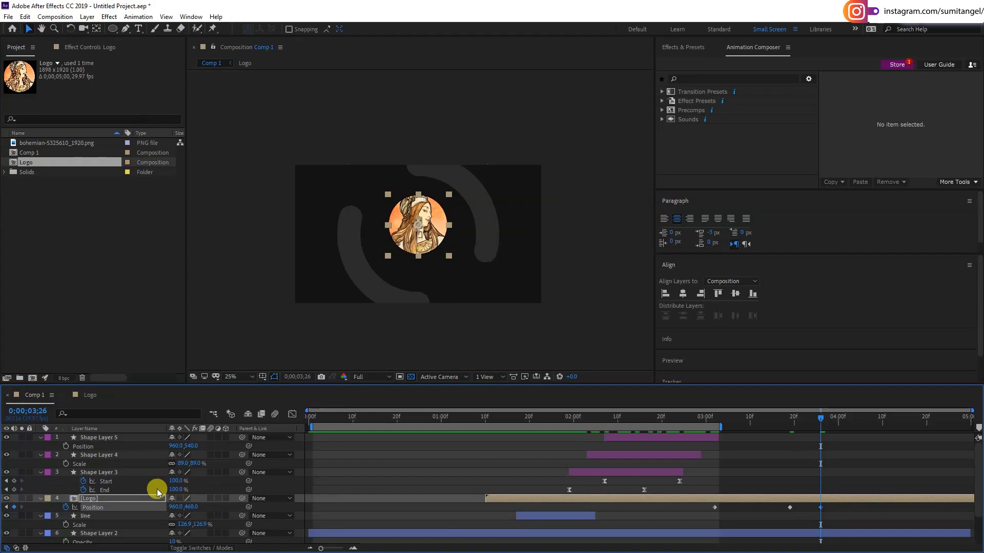
right_click(716, 507)
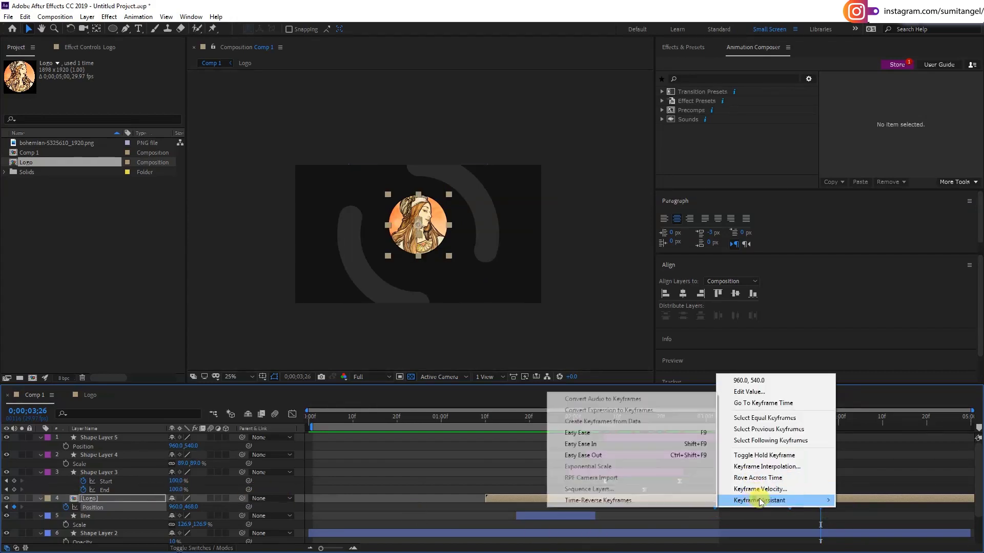
Apply Easy Ease to the Logo's three Position keyframes and zoom in on the logo.
mouse_move(813, 500)
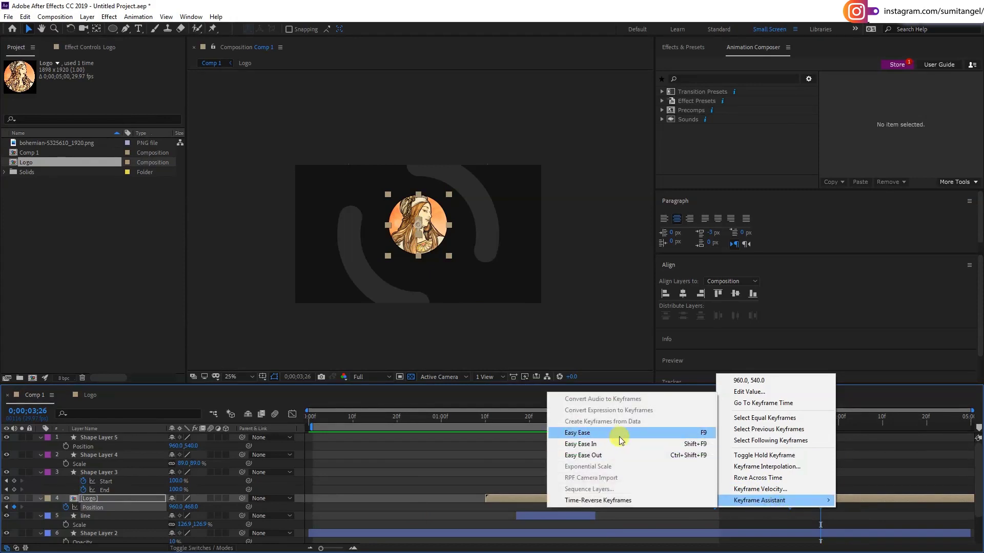
click(617, 500)
key(slash)
click(125, 30)
click(414, 222)
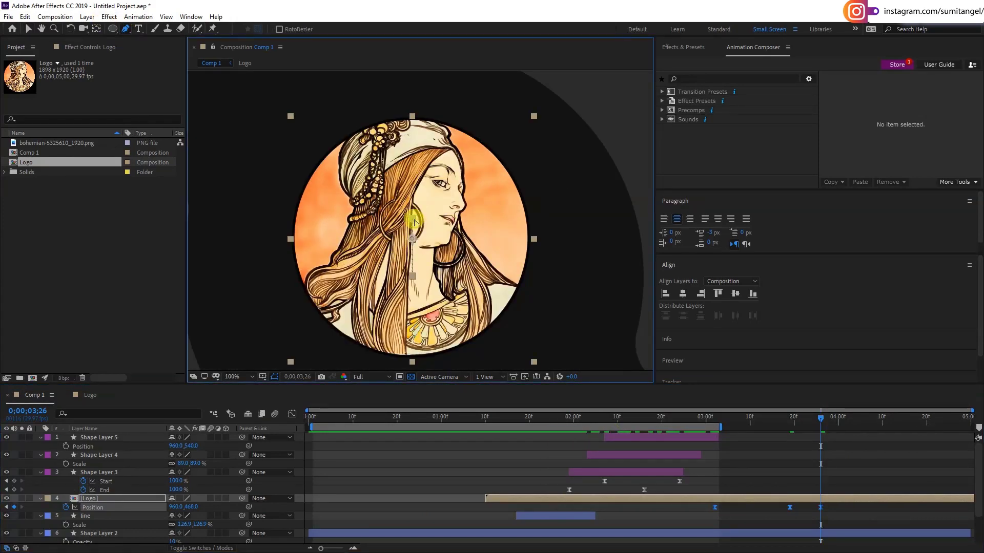
key(v)
scroll(415, 222, down, 2)
scroll(416, 251, down, 1)
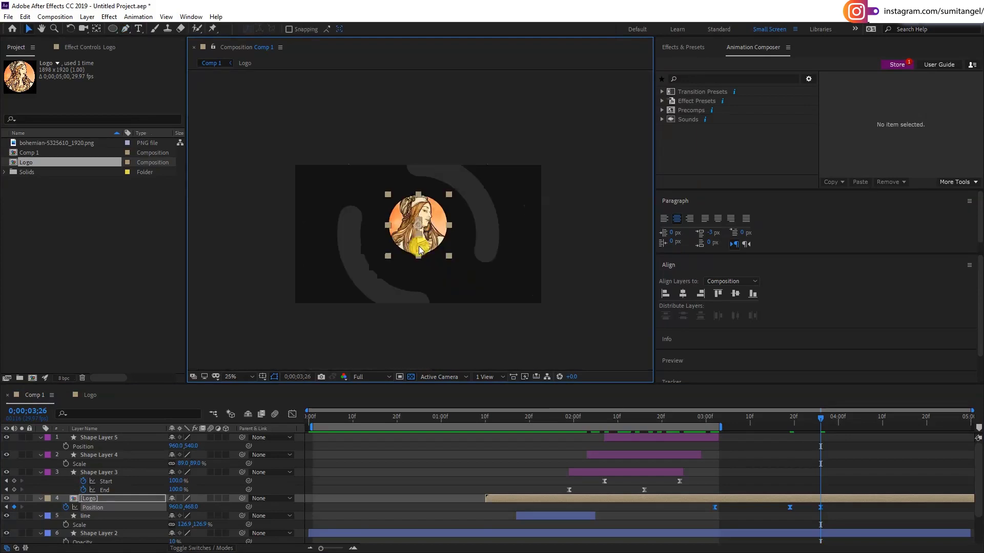
Retime the Logo Position keyframes so the bounce settles around 4;00, then return to the first keyframe.
mouse_move(801, 428)
mouse_down()
mouse_move(710, 426)
mouse_move(842, 428)
mouse_up()
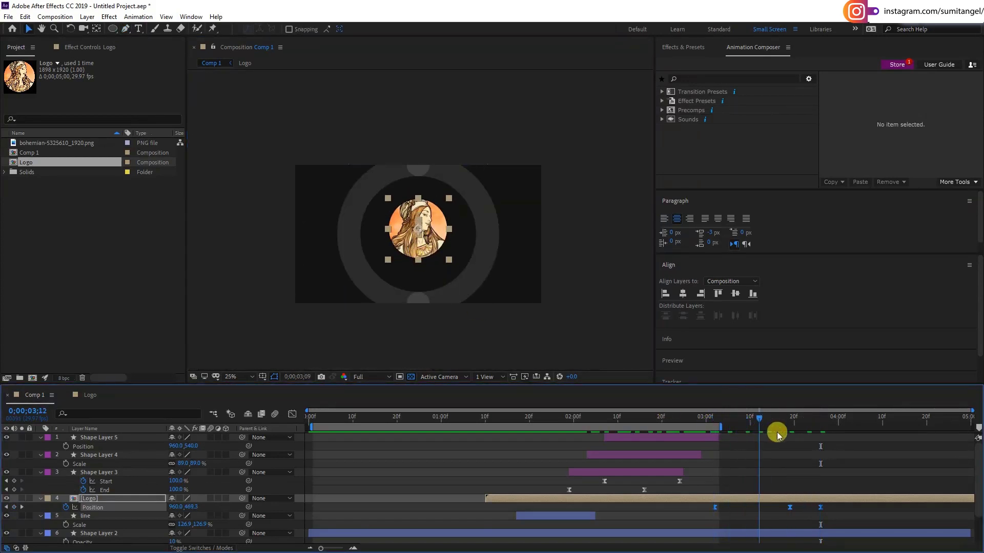
click(807, 512)
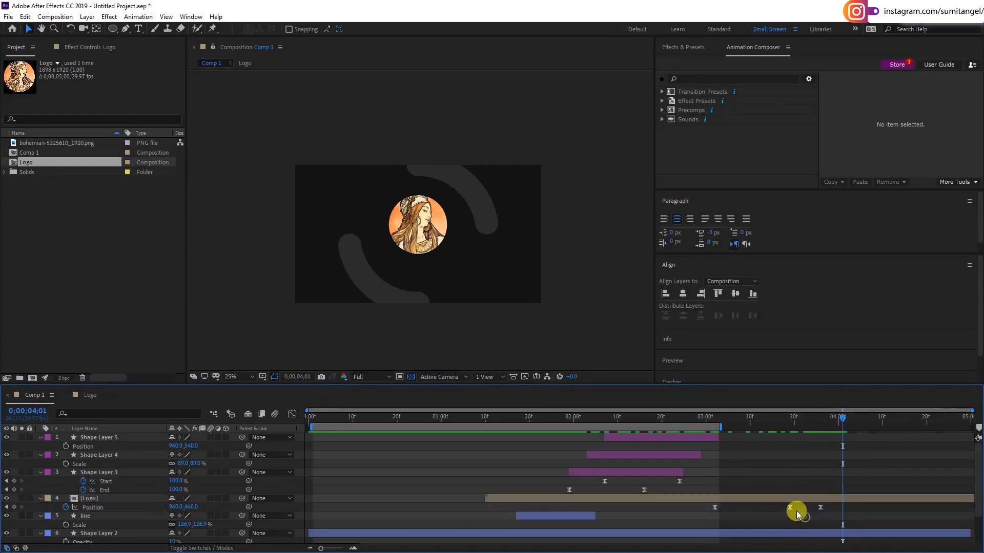
drag(790, 508, 819, 507)
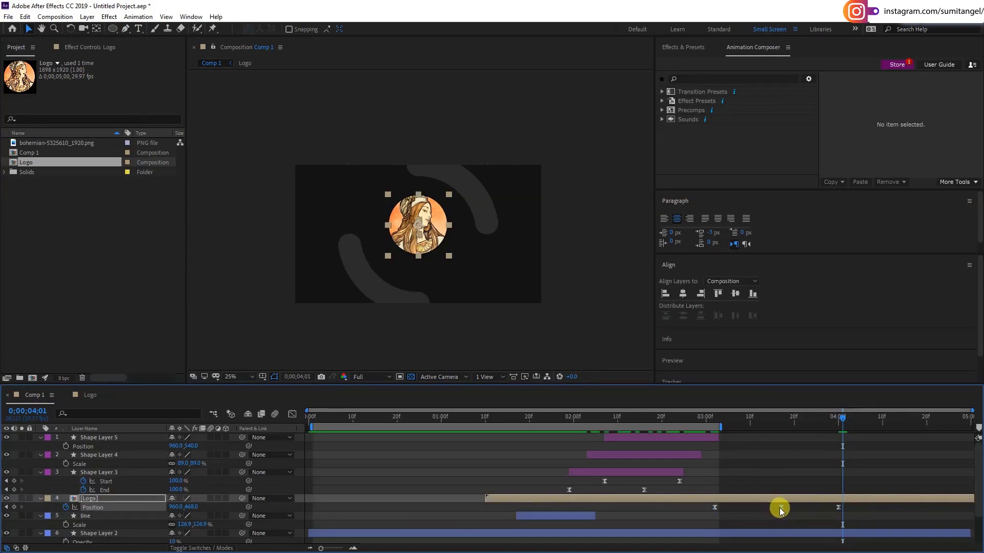
mouse_move(827, 444)
mouse_down()
mouse_move(870, 458)
mouse_move(978, 461)
mouse_up()
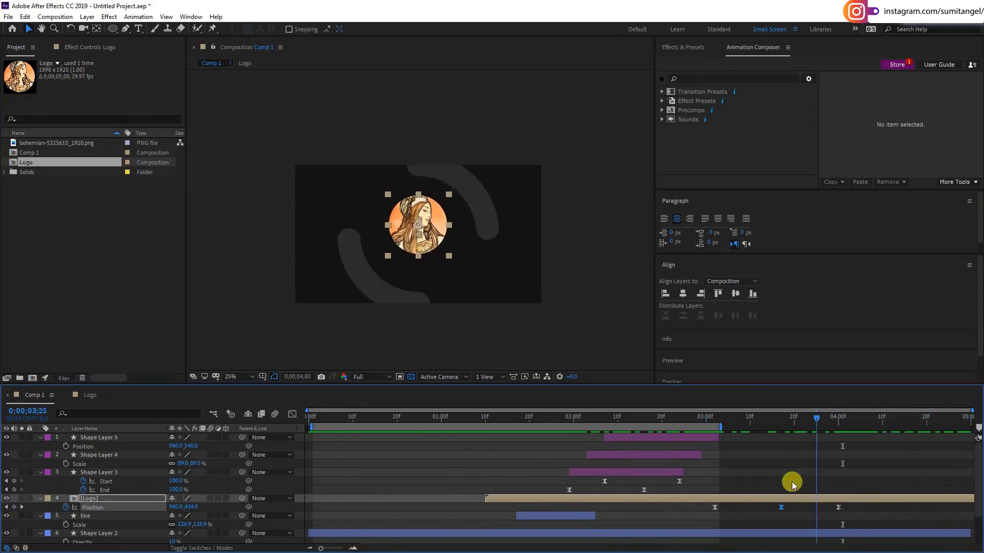
drag(792, 481, 717, 479)
key(j)
click(140, 30)
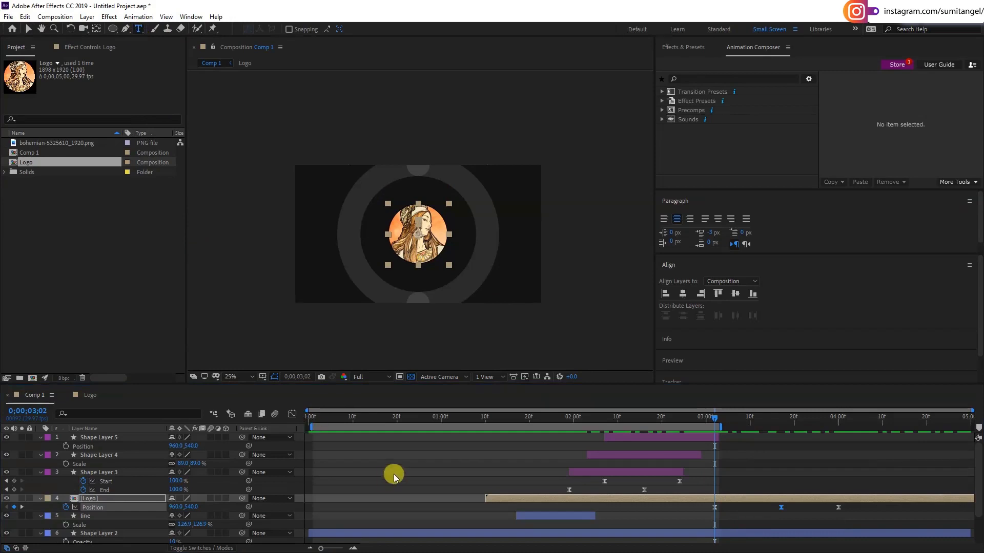
Type CHANNEL NAME as a new text layer below the logo.
click(324, 460)
click(405, 282)
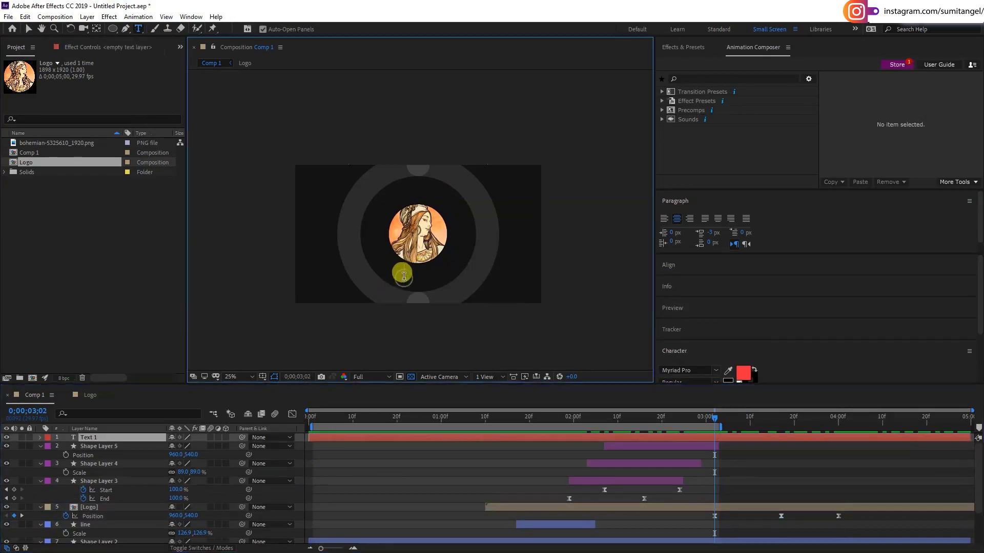
text(Ch)
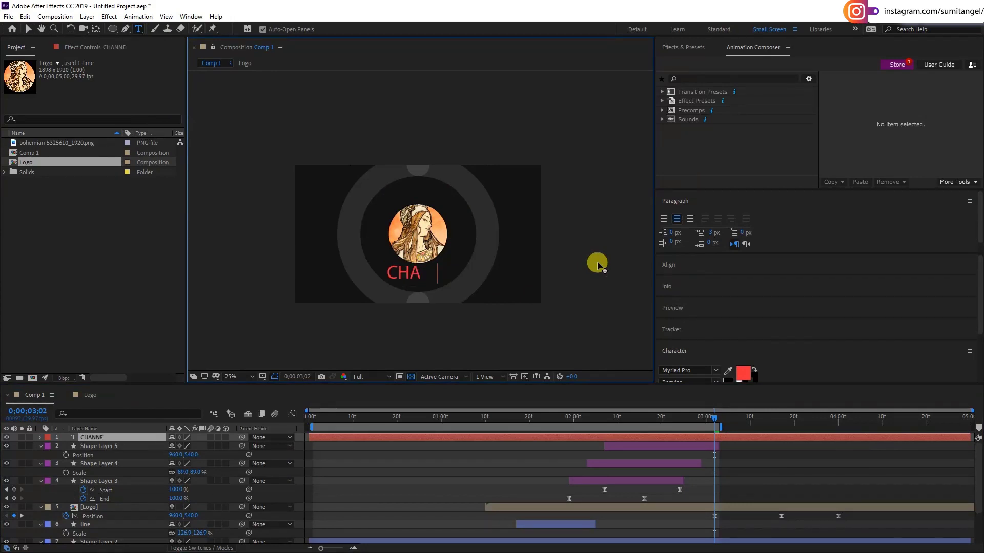
text( NAME)
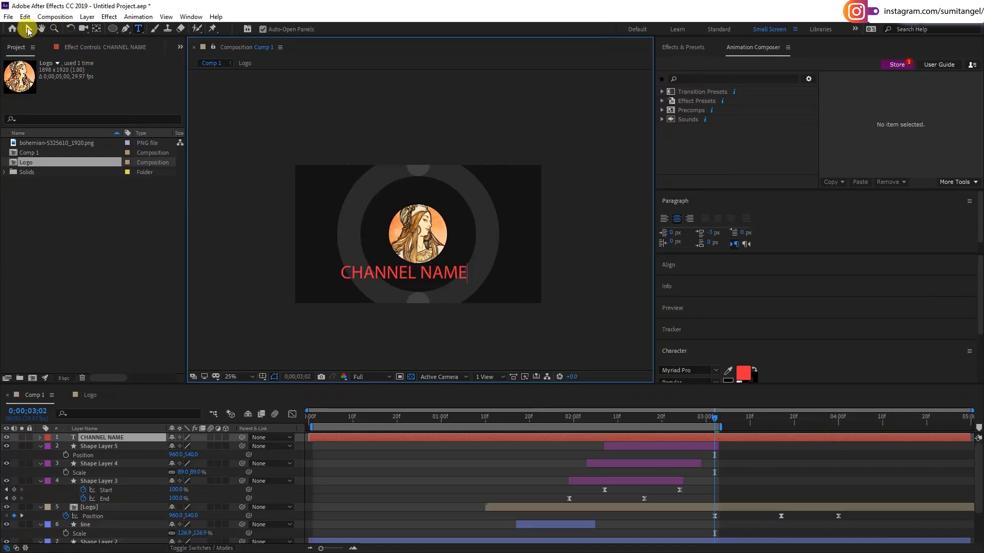
click(28, 29)
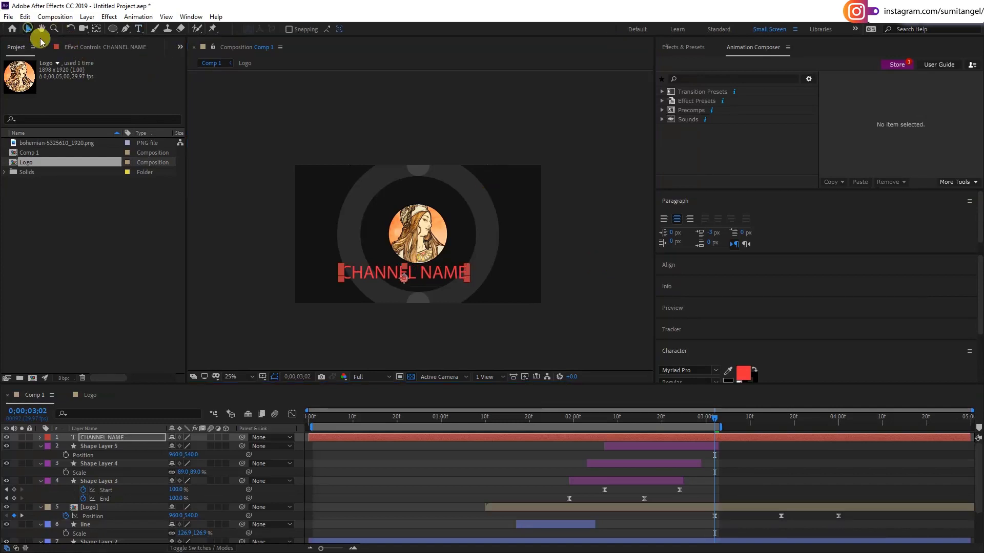
Recolour the CHANNEL NAME text from red to white (FFFFFF).
click(743, 373)
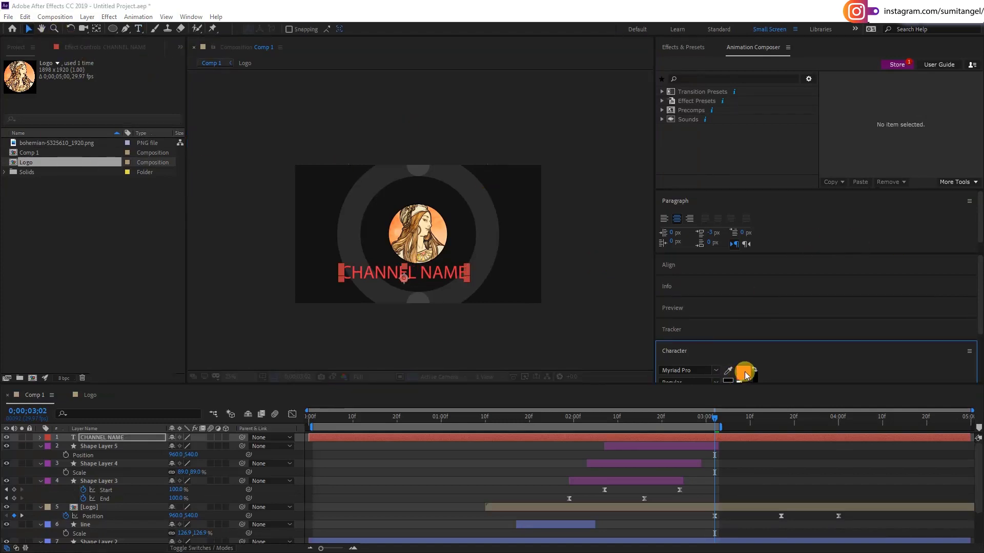
drag(756, 178, 718, 121)
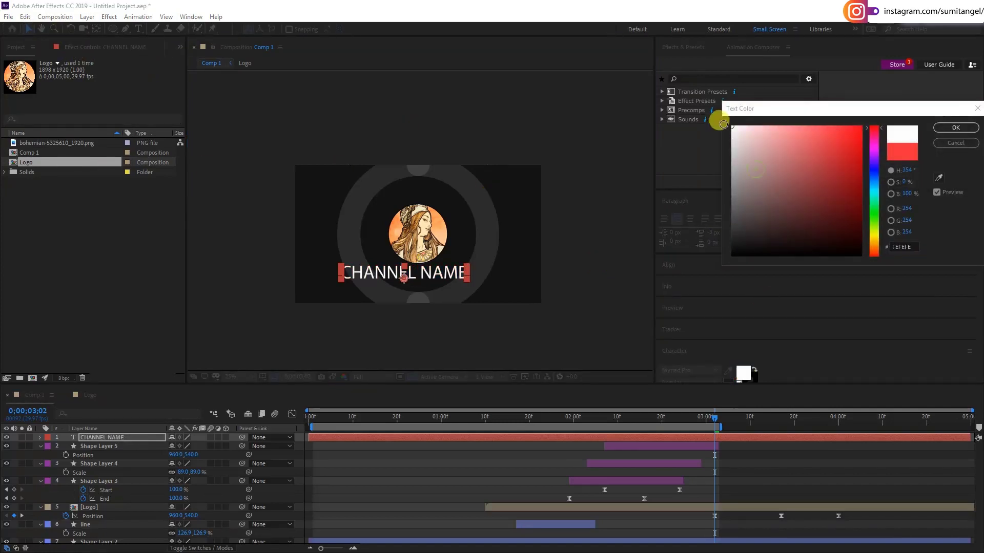
click(956, 127)
scroll(424, 234, up, 2)
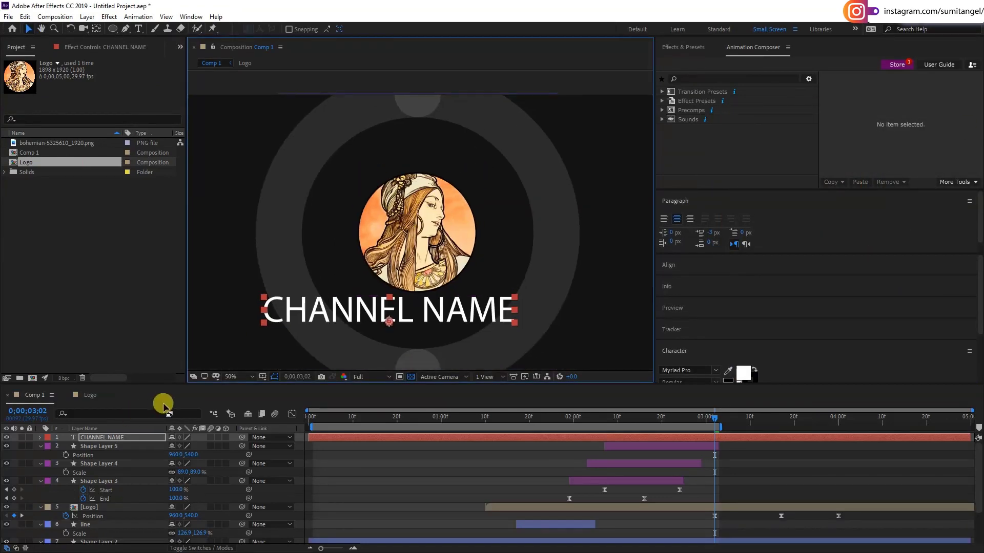
Scale CHANNEL NAME to 54% and nudge it centred, slightly higher under the logo.
key(s)
drag(199, 446, 175, 446)
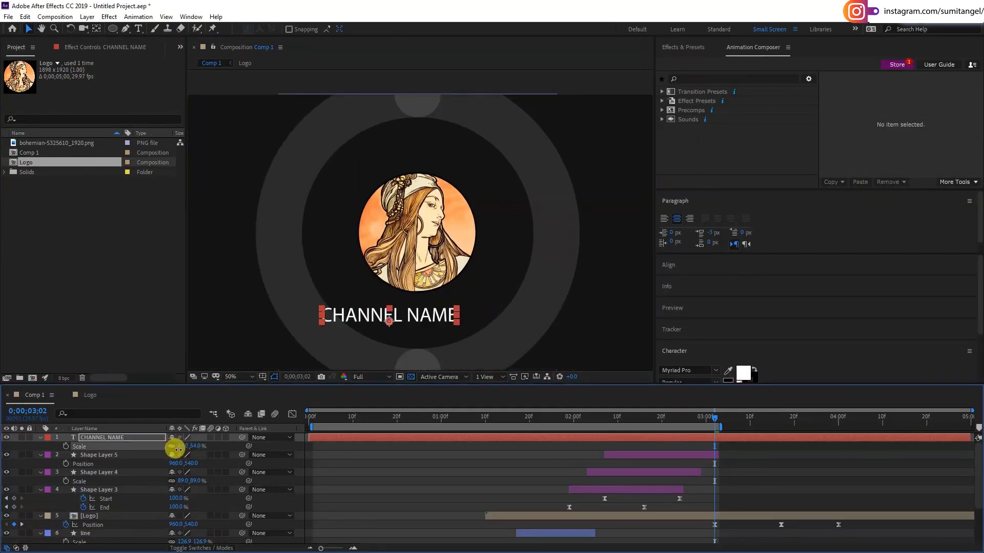
drag(456, 317, 459, 314)
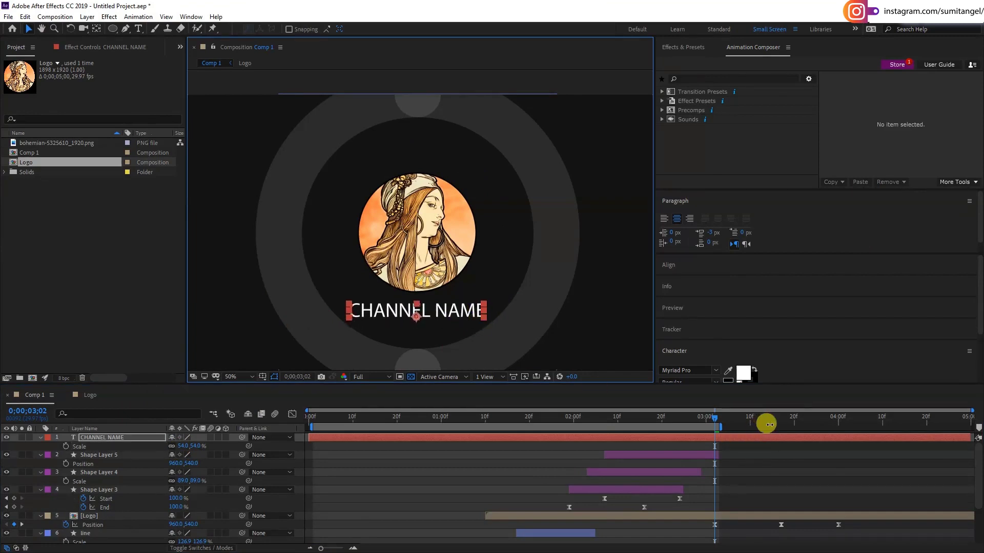
drag(769, 424, 837, 429)
drag(447, 317, 461, 303)
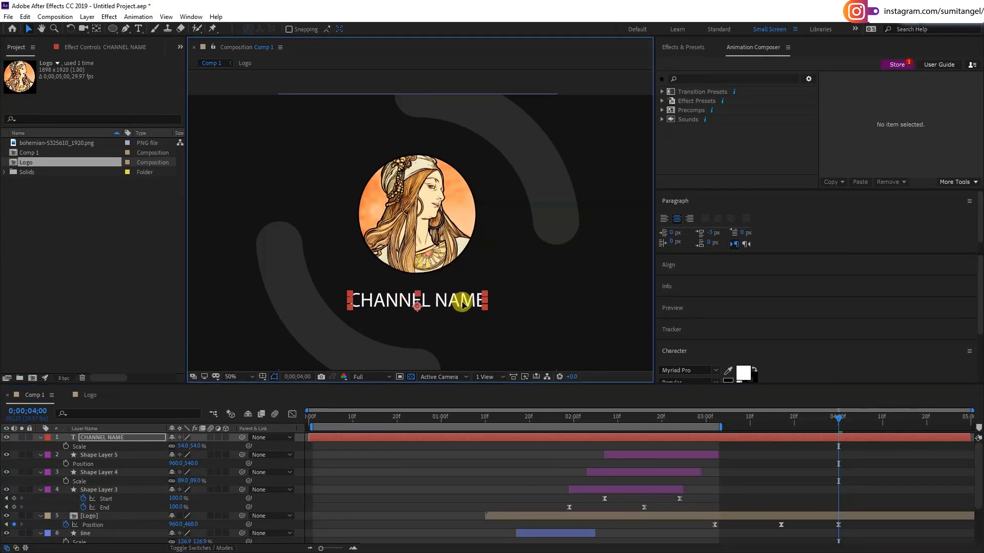
Enlarge the CHANNEL NAME text to 63.3% scale.
key(s)
key(s)
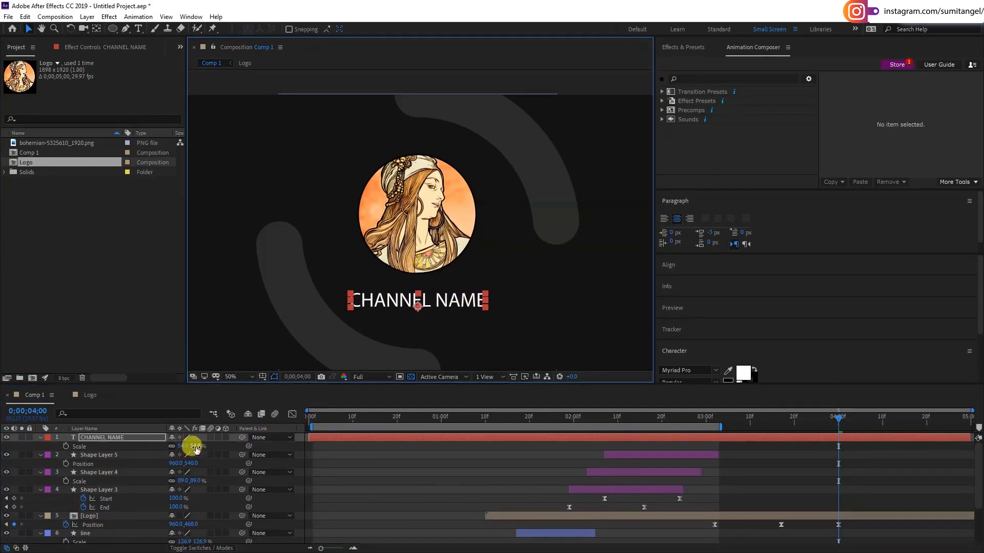
mouse_move(194, 446)
mouse_down()
mouse_move(268, 449)
mouse_move(246, 449)
mouse_up()
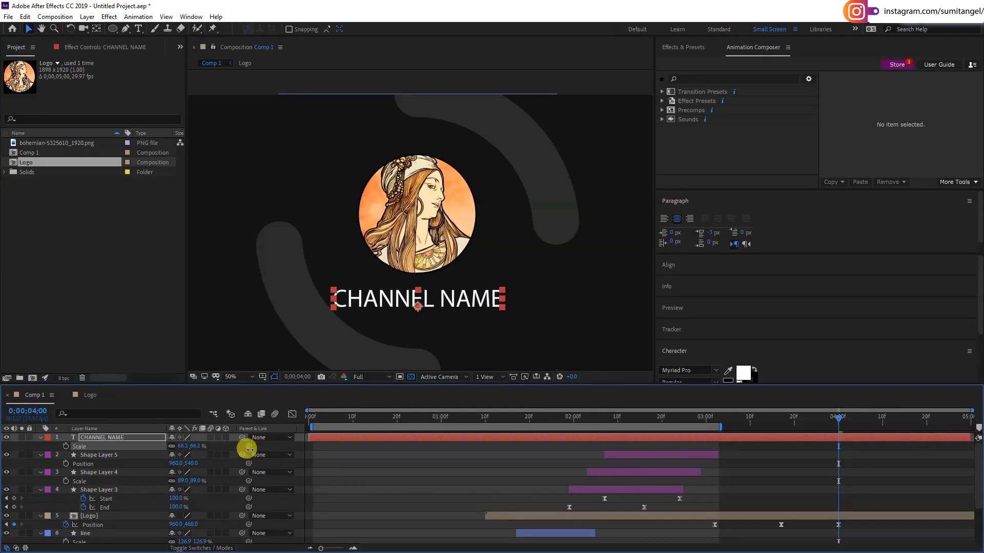
scroll(432, 306, up, 1)
click(432, 306)
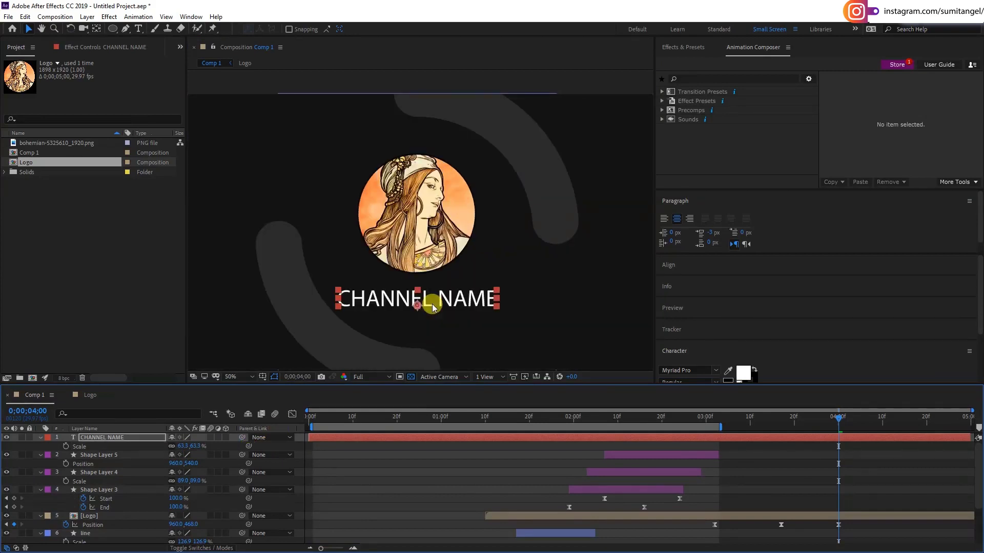
Make CHANNEL NAME a 3D layer and tilt it edge-on to about -97° X rotation.
click(226, 438)
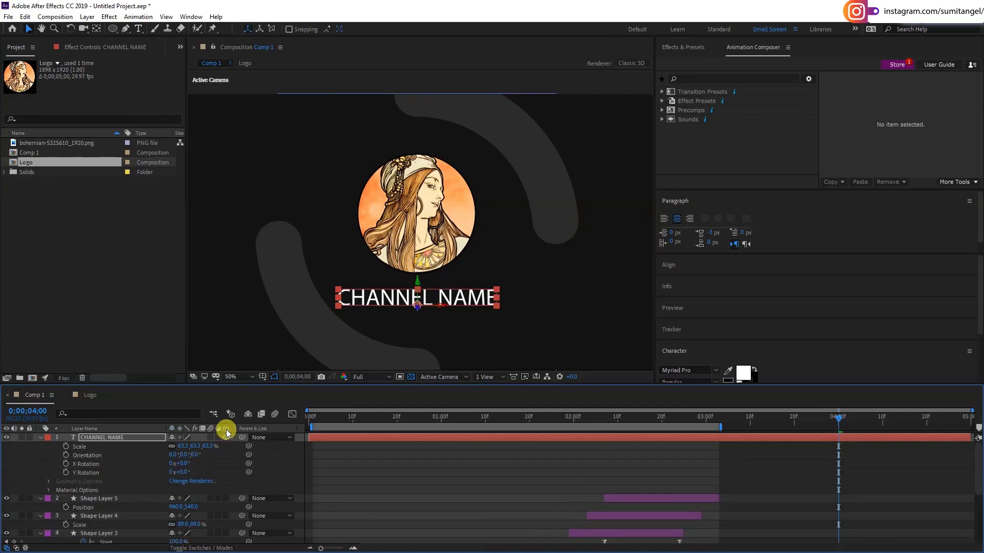
click(142, 441)
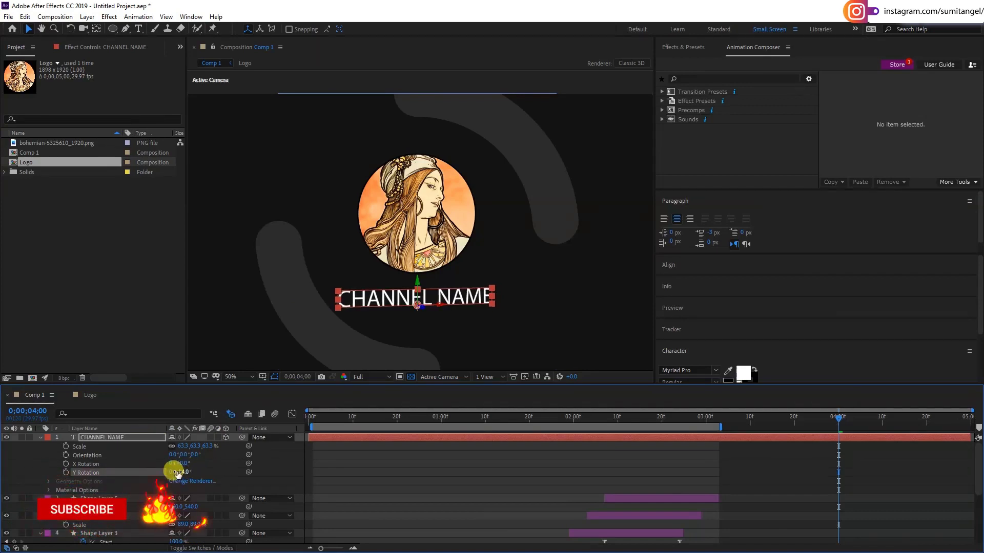
drag(182, 466, 185, 470)
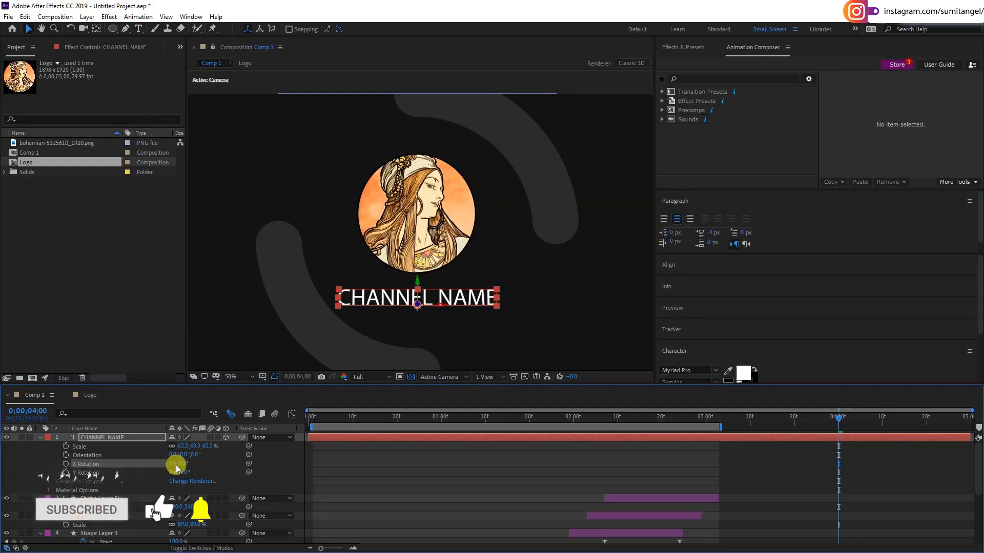
drag(177, 464, 136, 462)
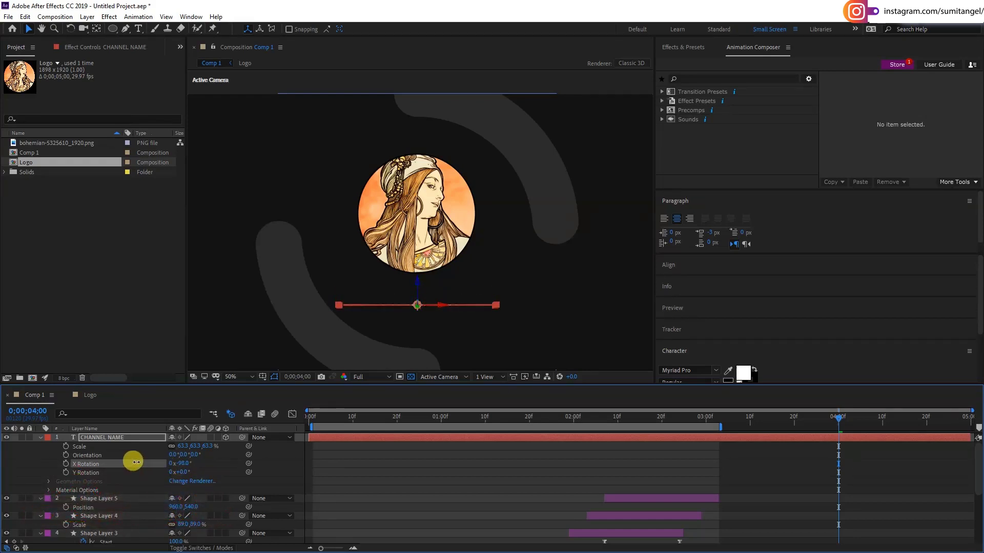
drag(136, 462, 184, 467)
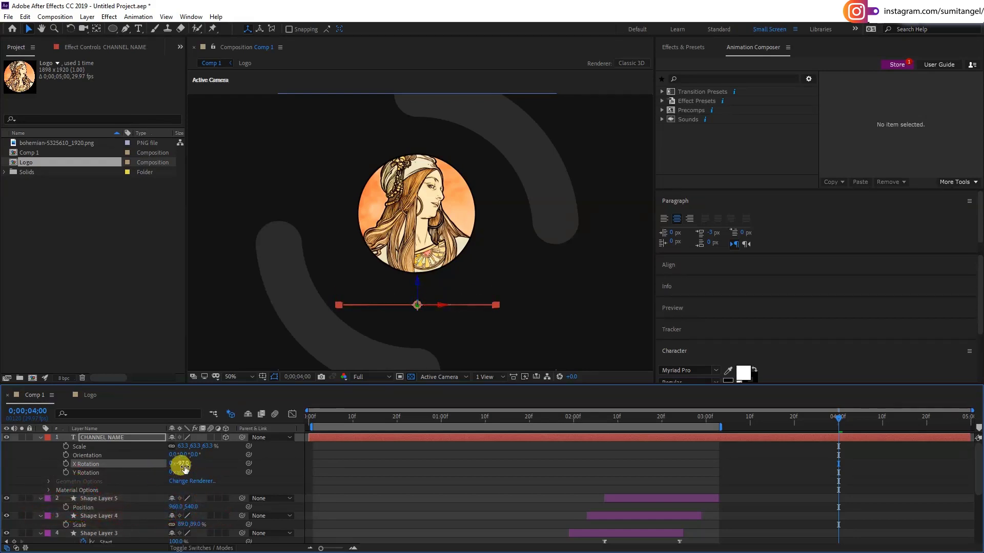
click(377, 479)
At 100% zoom, set X Rotation to about -96.4° and add its first keyframe.
key(period)
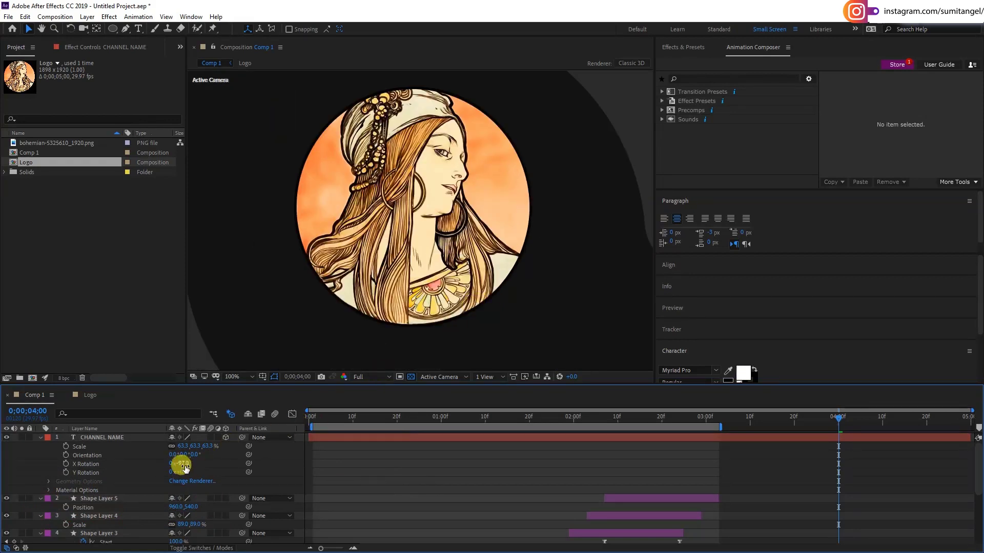
drag(372, 371, 367, 275)
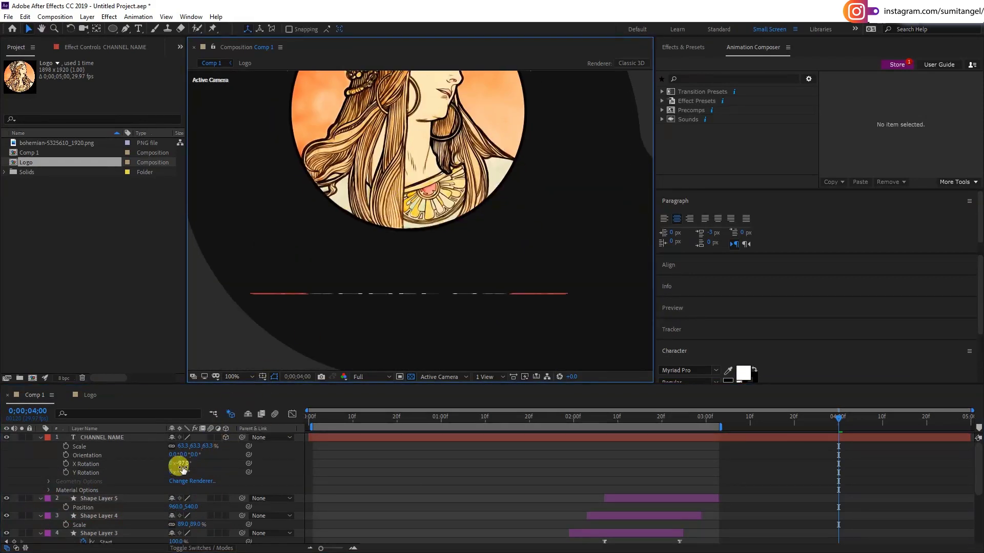
drag(175, 463, 184, 467)
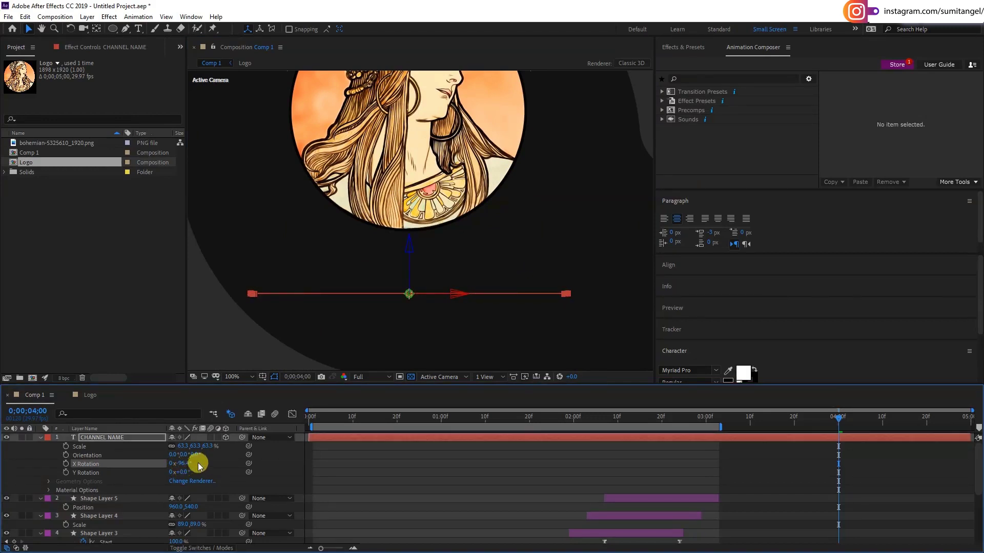
drag(183, 471, 197, 467)
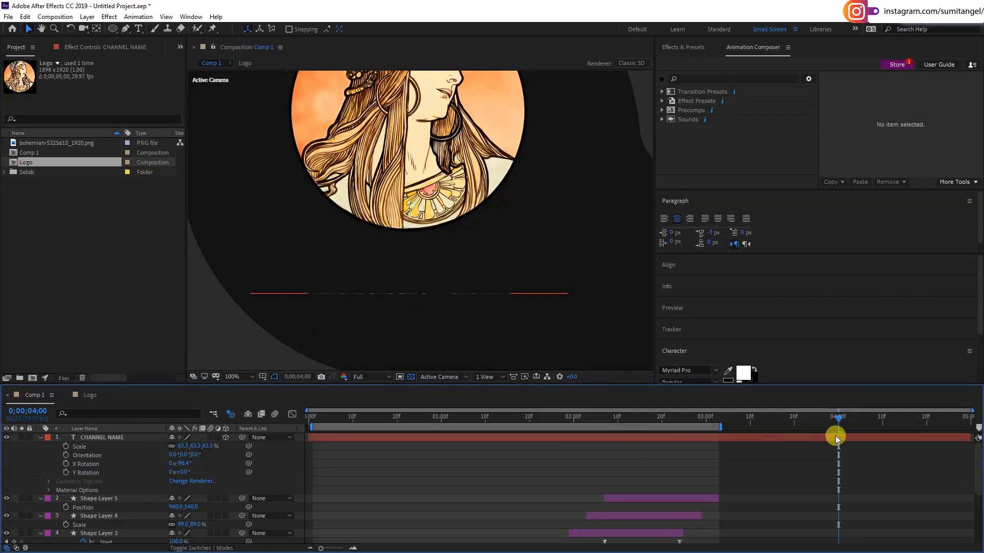
click(66, 464)
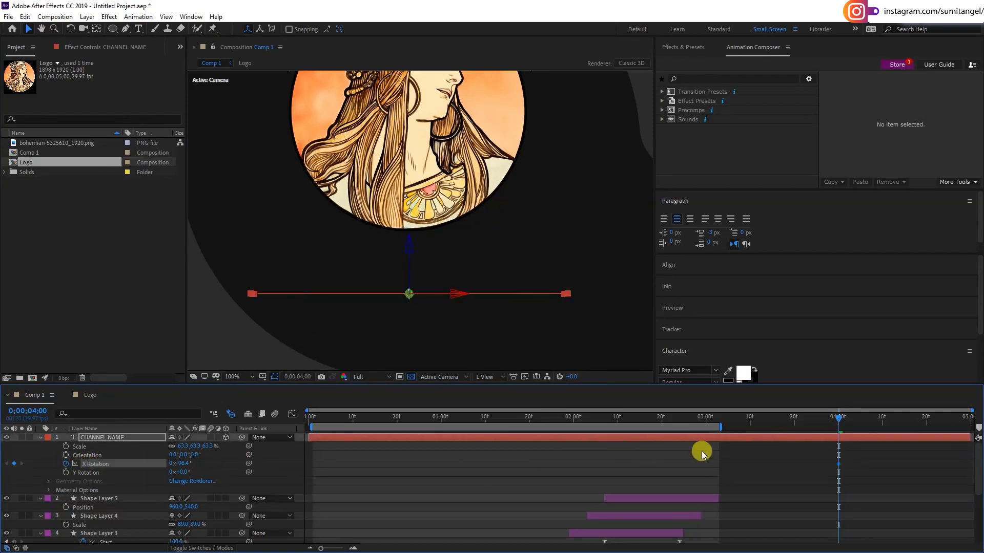
Trim the text layer's in-point and shift it to start at 3;02.
key(alt+bracketleft)
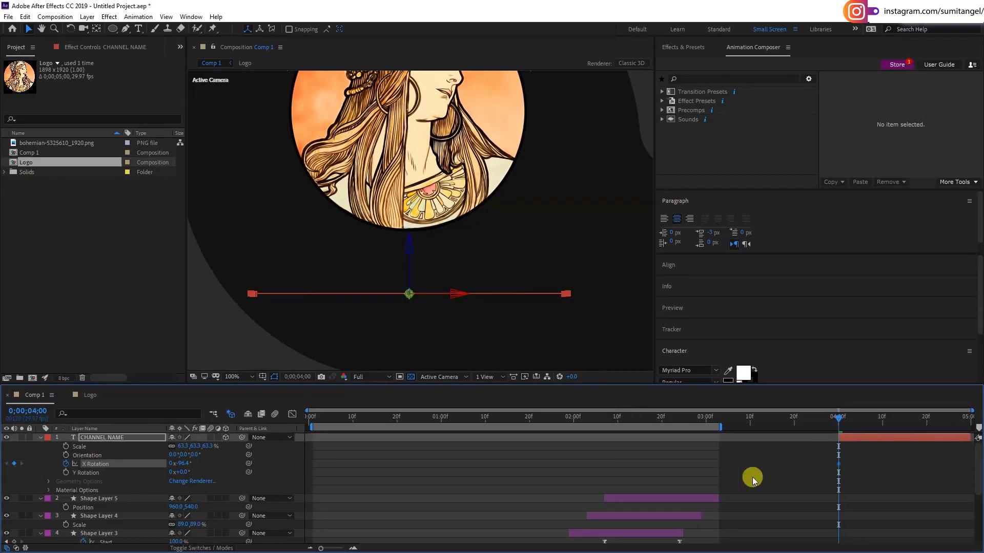
drag(722, 425, 971, 425)
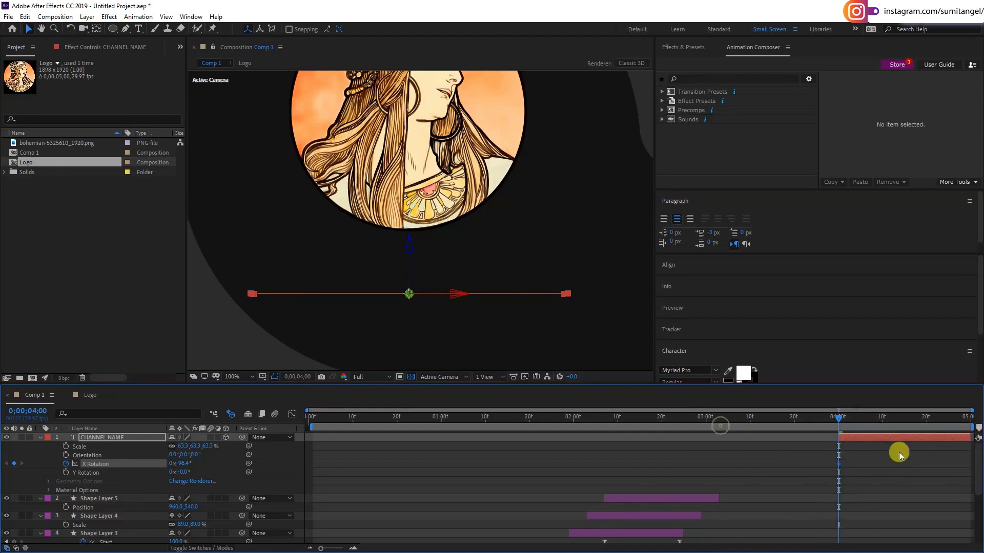
scroll(852, 469, down, 5)
drag(717, 419, 714, 420)
scroll(813, 454, up, 5)
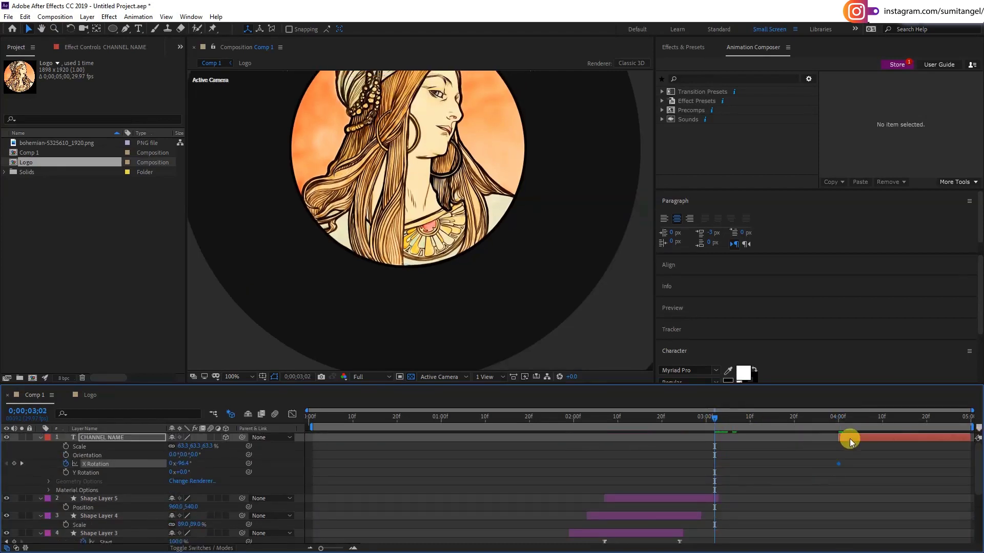
mouse_move(850, 439)
mouse_down()
mouse_move(731, 421)
mouse_move(774, 425)
mouse_up()
Keyframe X Rotation to 0° at 3;16, then adjust the tilt toward 3;23.
click(205, 464)
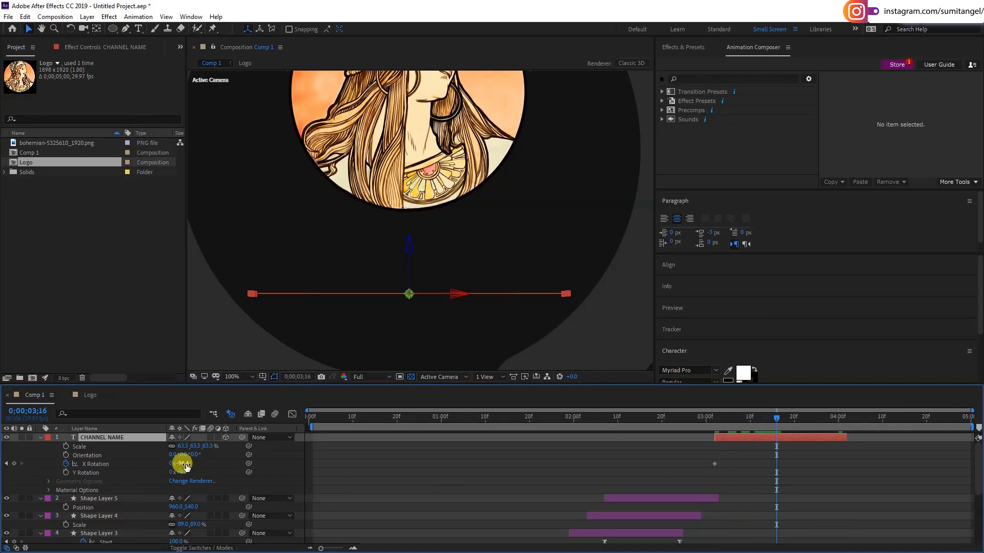
drag(186, 467, 183, 465)
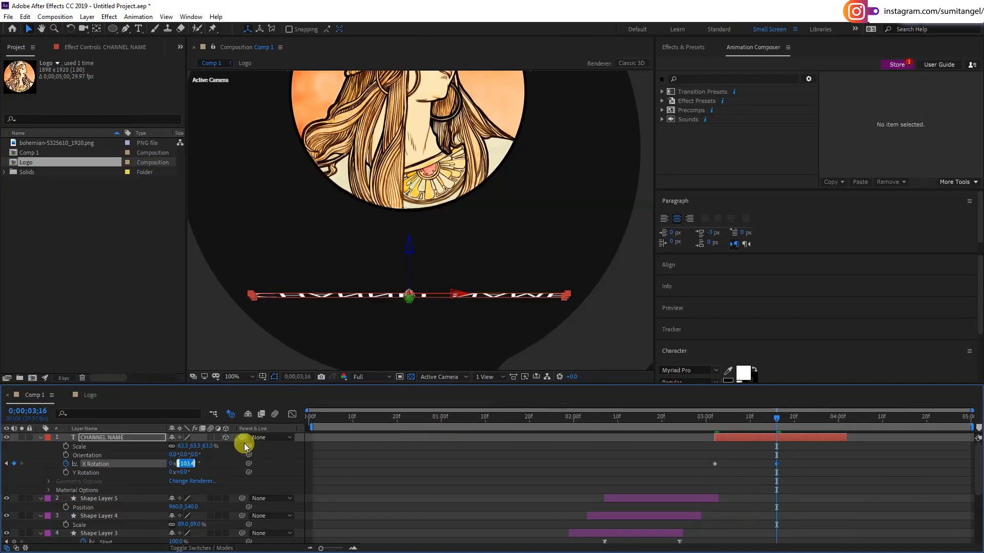
text(0)
key(Return)
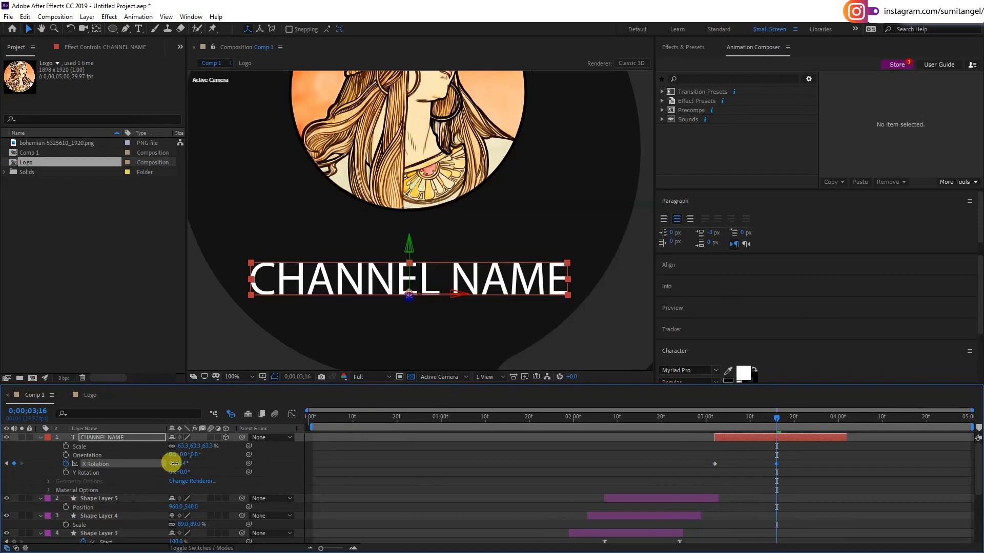
mouse_move(156, 464)
mouse_down()
mouse_move(120, 469)
mouse_move(331, 474)
mouse_up()
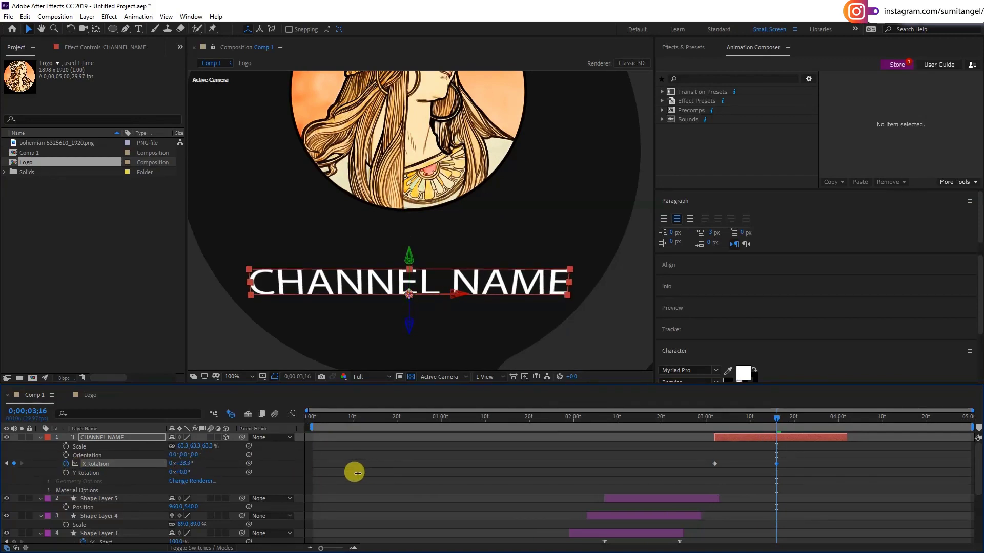
drag(785, 418, 807, 418)
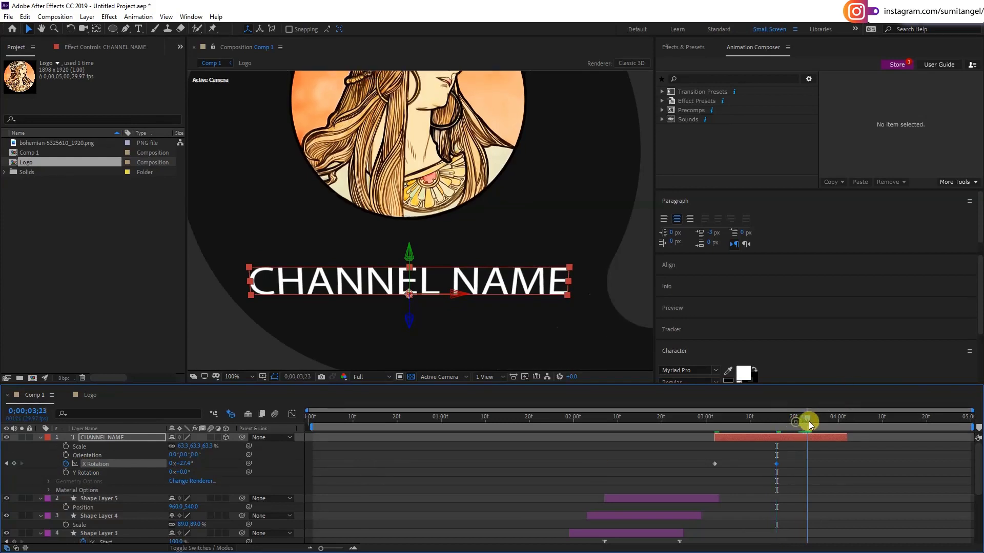
text(0)
Apply Easy Ease to all the X Rotation keyframes.
drag(840, 487, 713, 463)
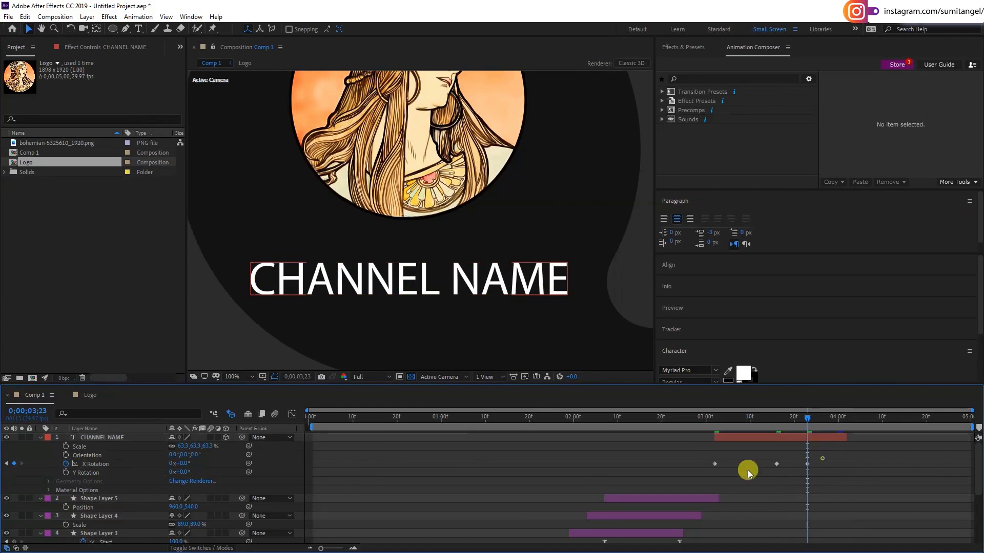
right_click(714, 463)
mouse_move(812, 456)
click(649, 391)
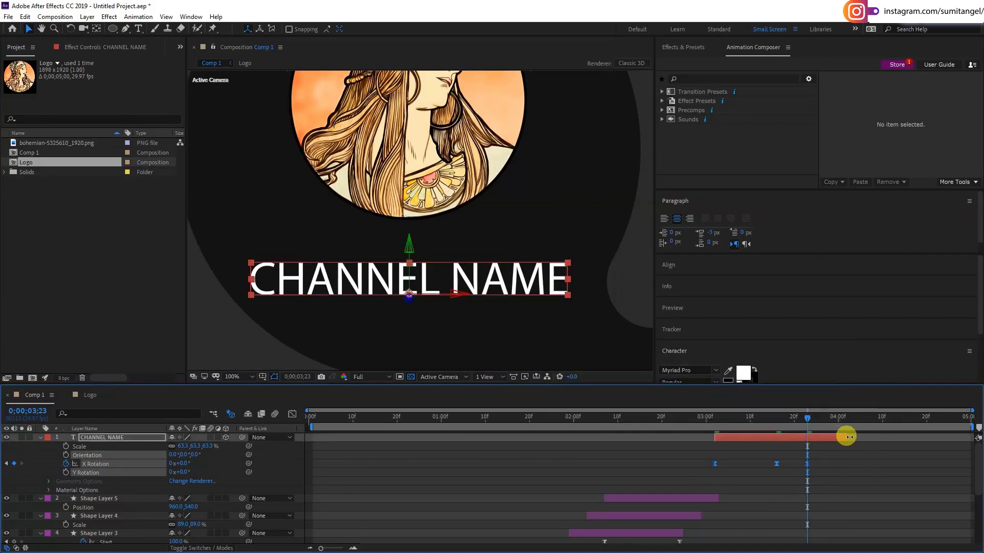
Start the work area at 2;26 and preview the text flip-up.
click(849, 436)
drag(802, 417, 688, 422)
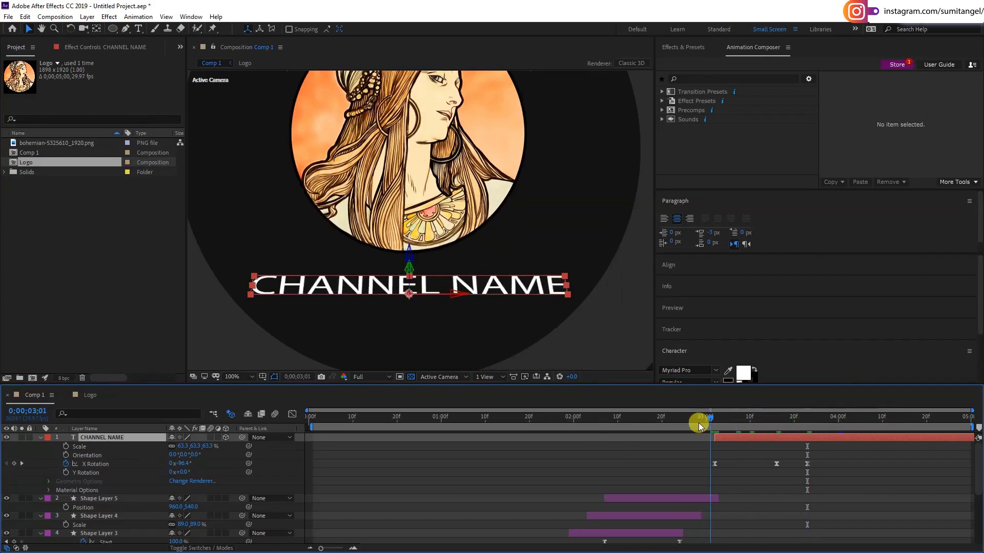
key(b)
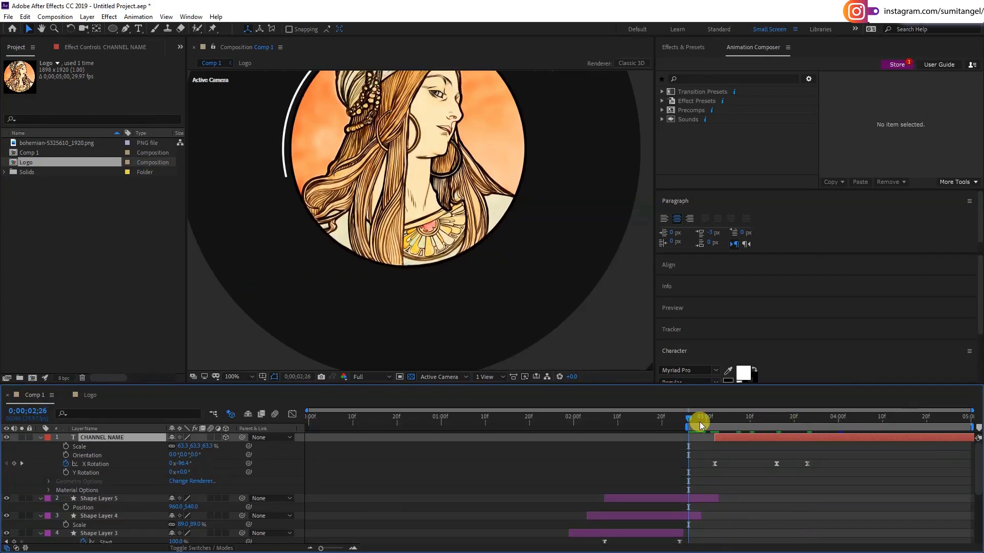
key(space)
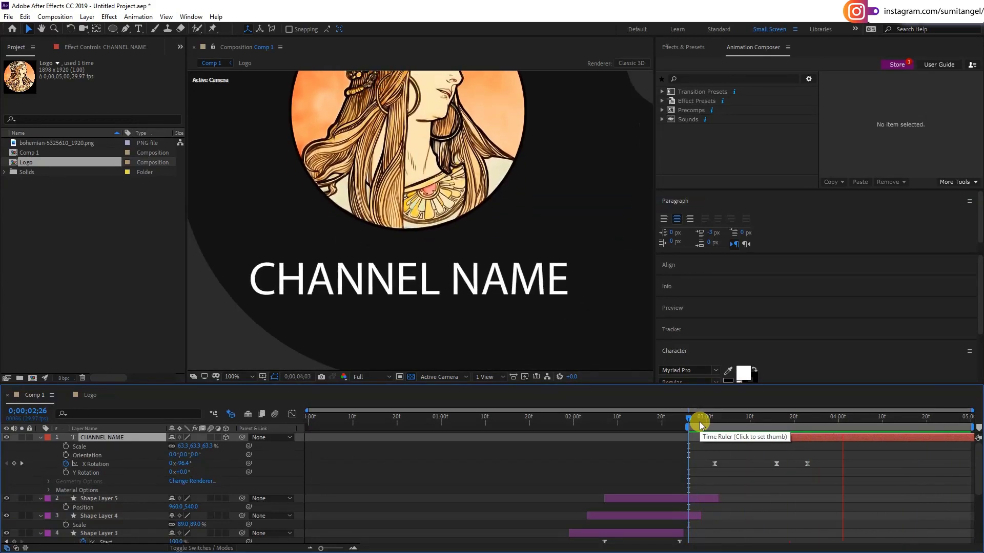
click(750, 418)
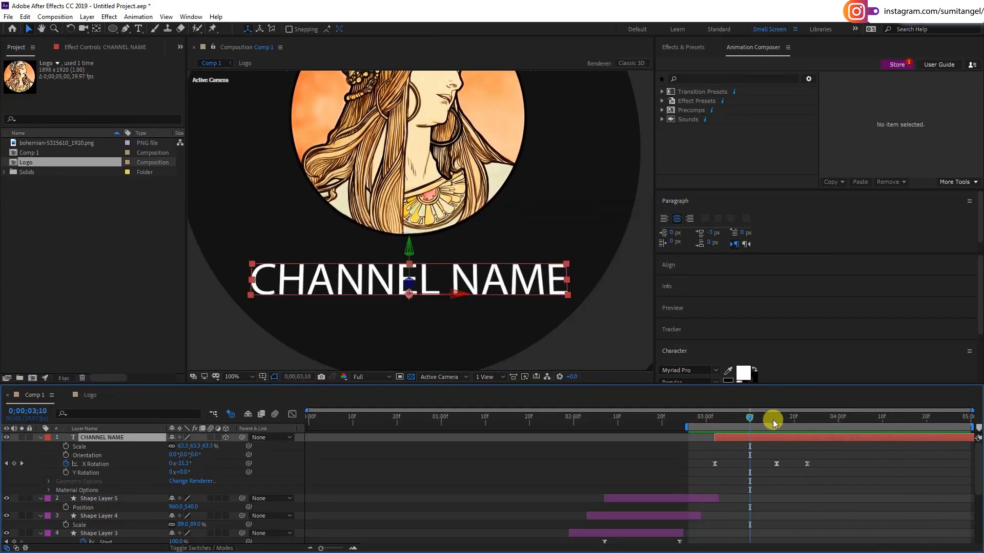
Tilt the text slightly back at 3;23, key X Rotation 0° at 4;01, and preview.
drag(773, 421, 806, 423)
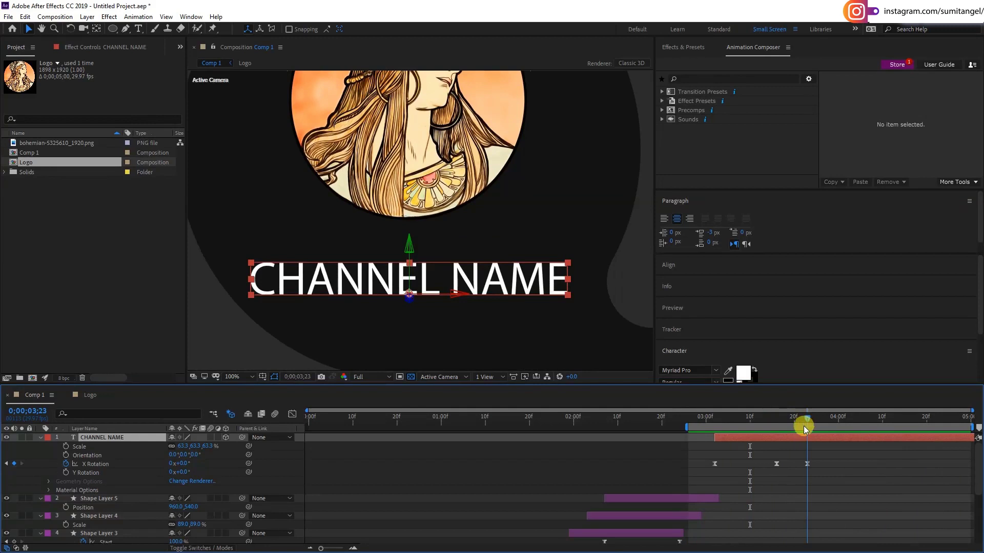
click(806, 464)
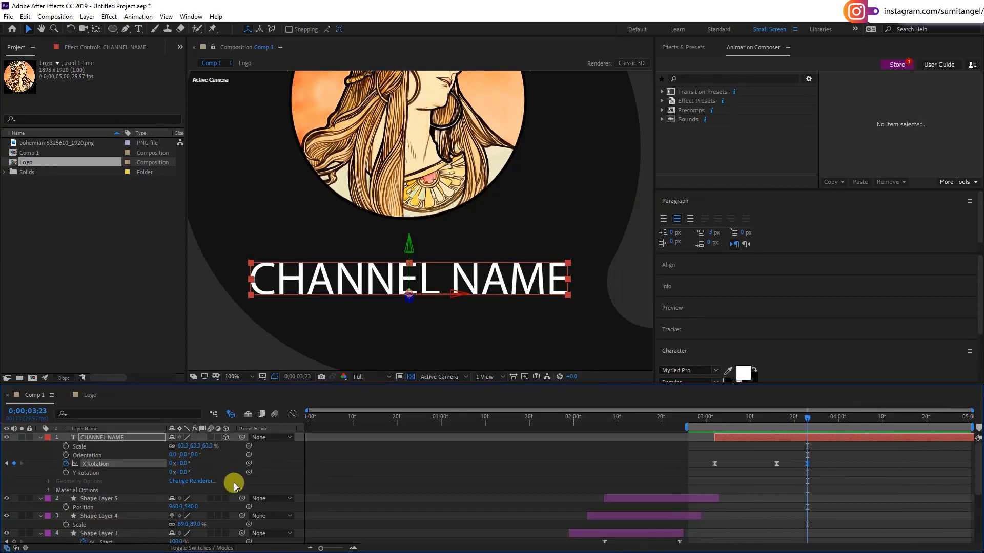
drag(179, 464, 55, 464)
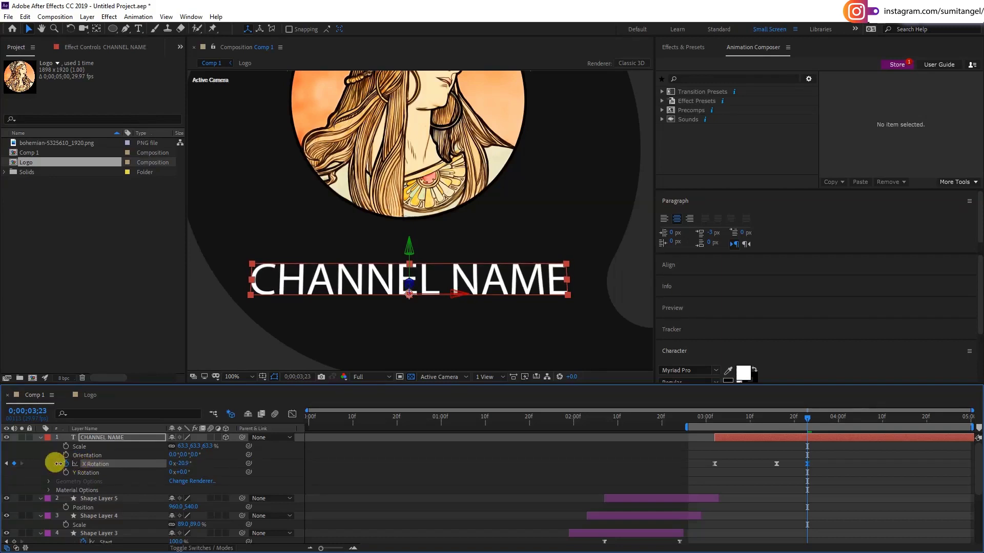
drag(818, 421, 842, 418)
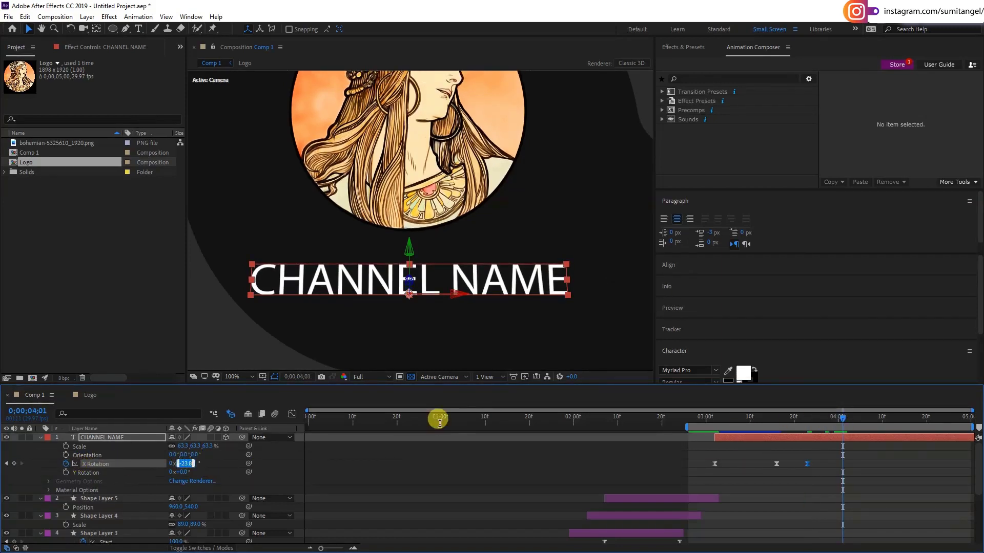
key(Return)
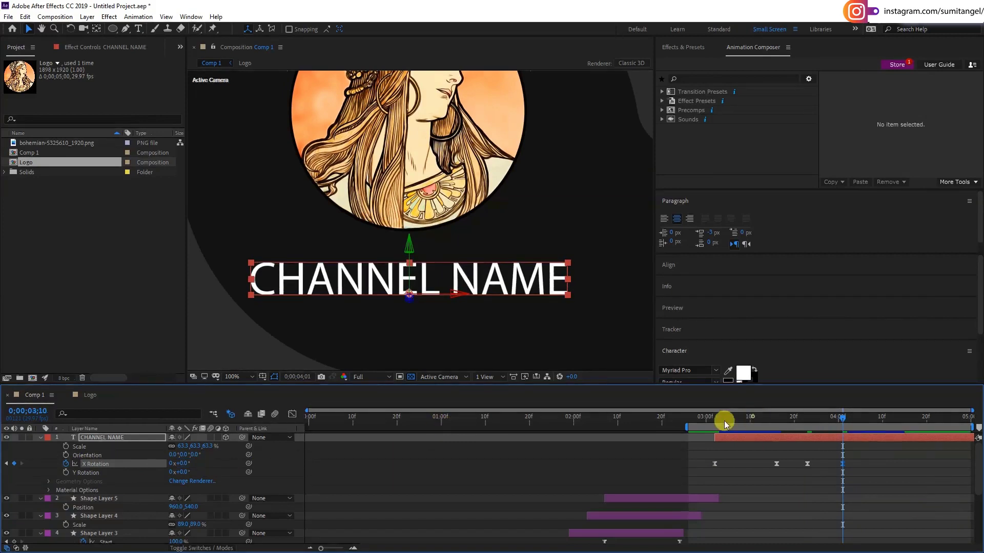
drag(724, 420, 715, 419)
key(space)
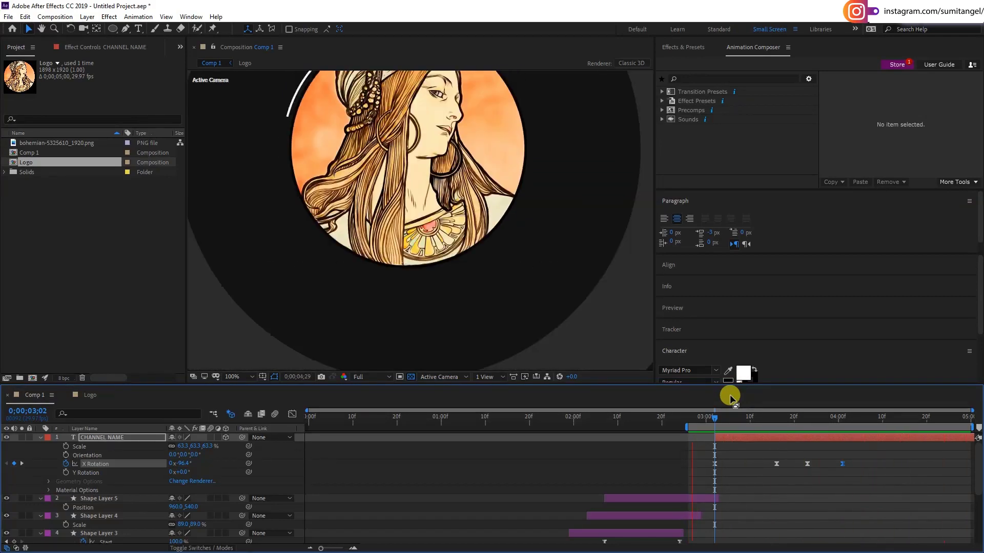
click(714, 418)
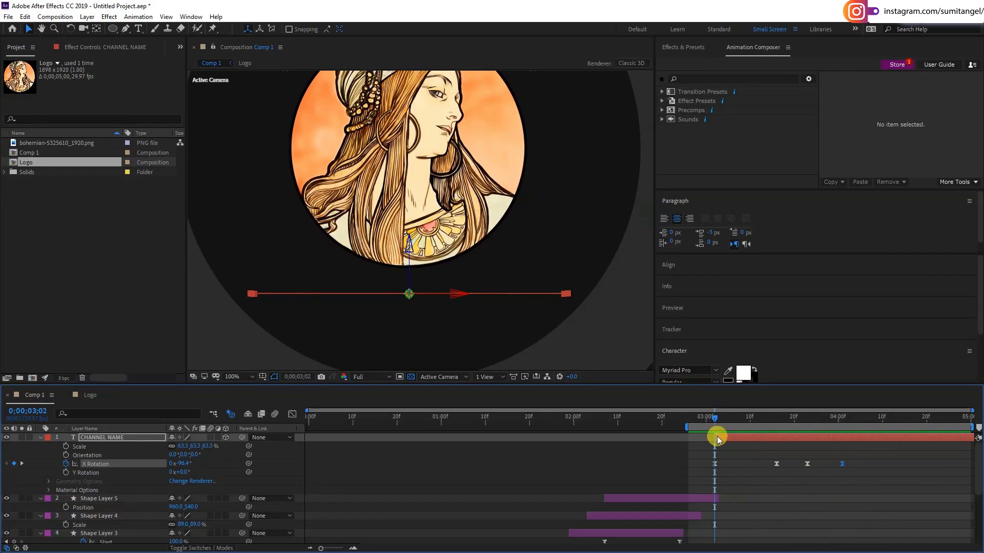
Keyframe Position 10 px up at 3;15, then 20 px down at 4;00.
click(717, 435)
key(p)
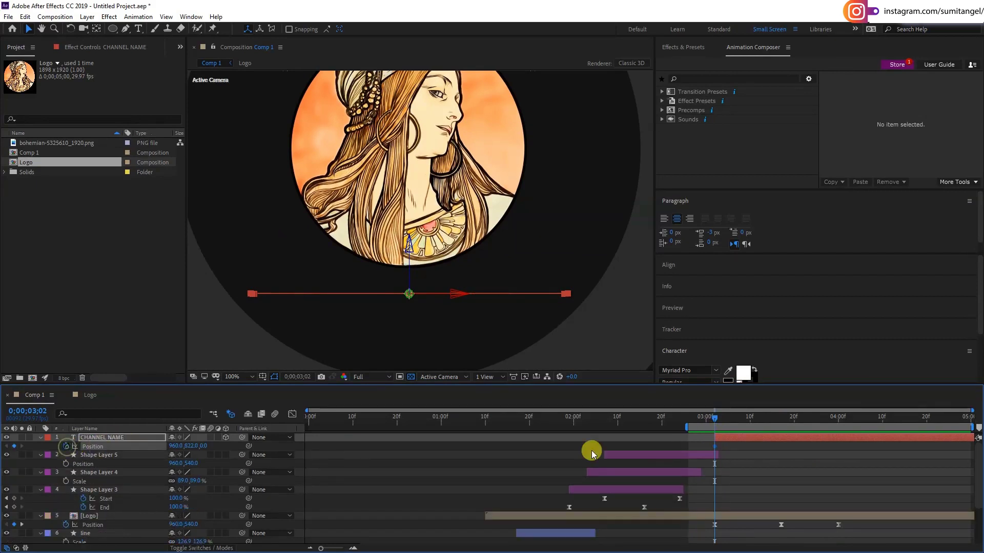
key(shift+r)
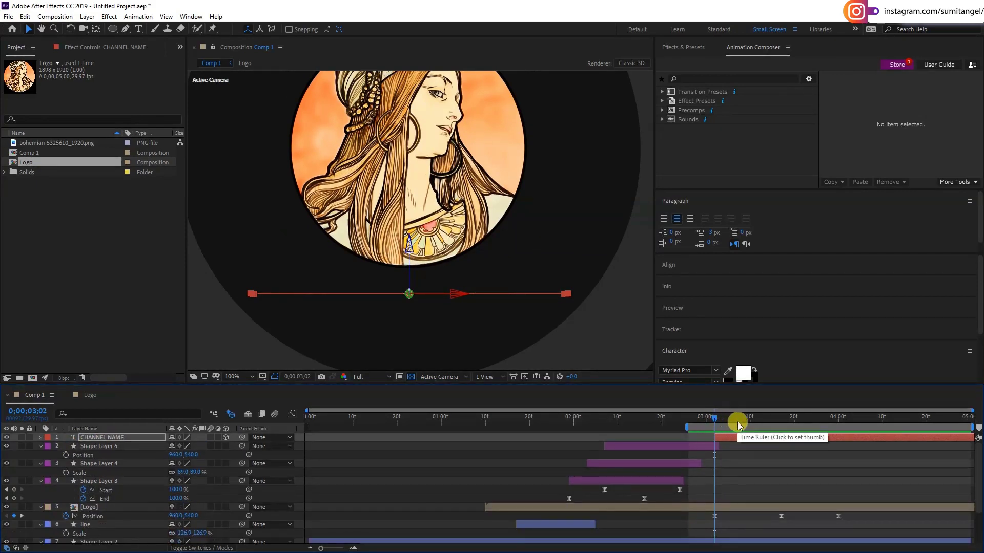
drag(736, 422, 776, 427)
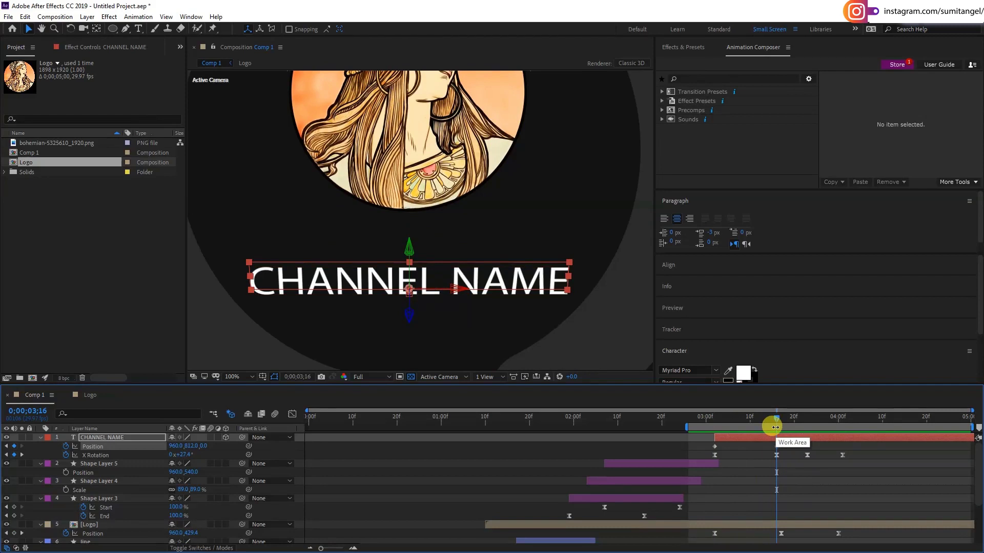
key(shift+Up)
drag(805, 421, 841, 426)
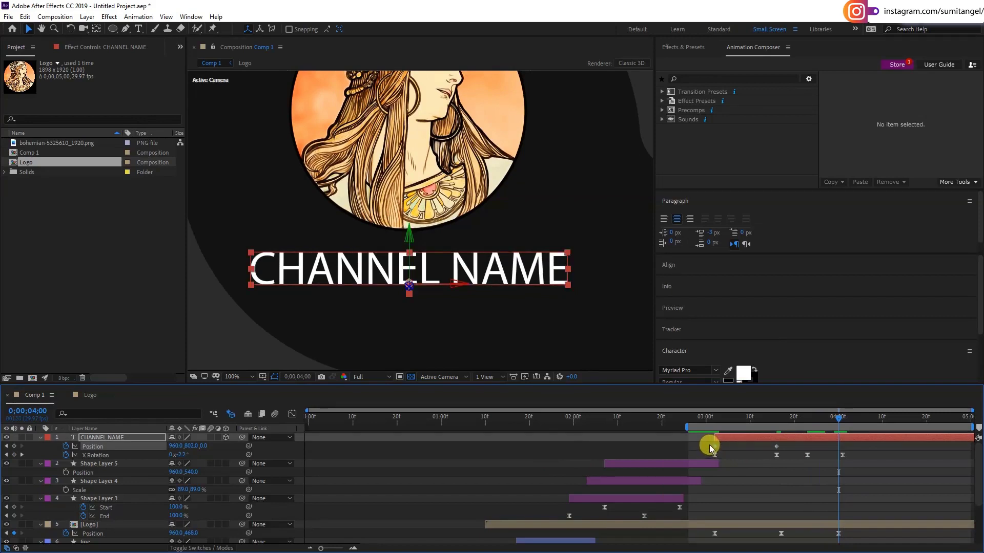
key(shift+Down)
key(shift+Down)
Apply Easy Ease to the Position and X Rotation keyframes.
drag(702, 445, 820, 454)
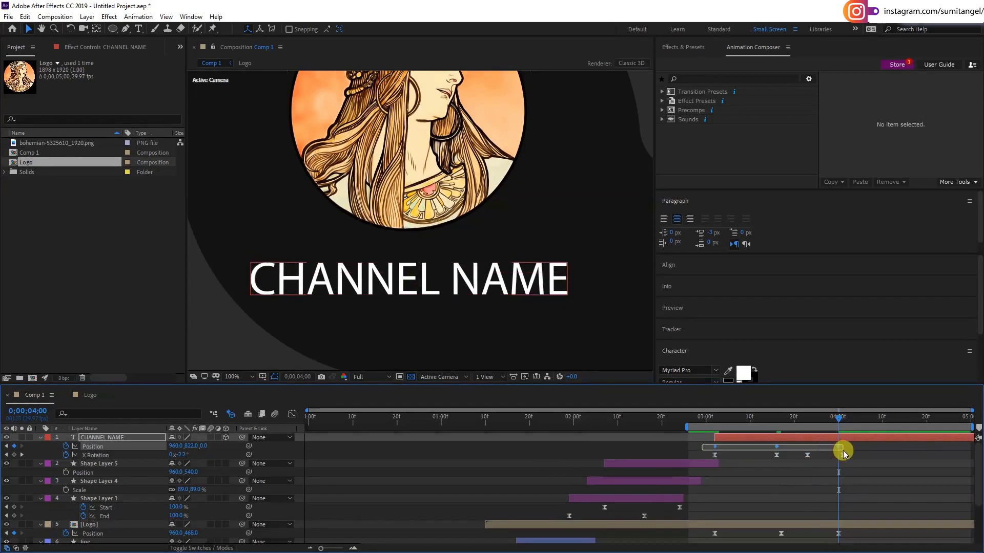
right_click(839, 448)
mouse_move(853, 443)
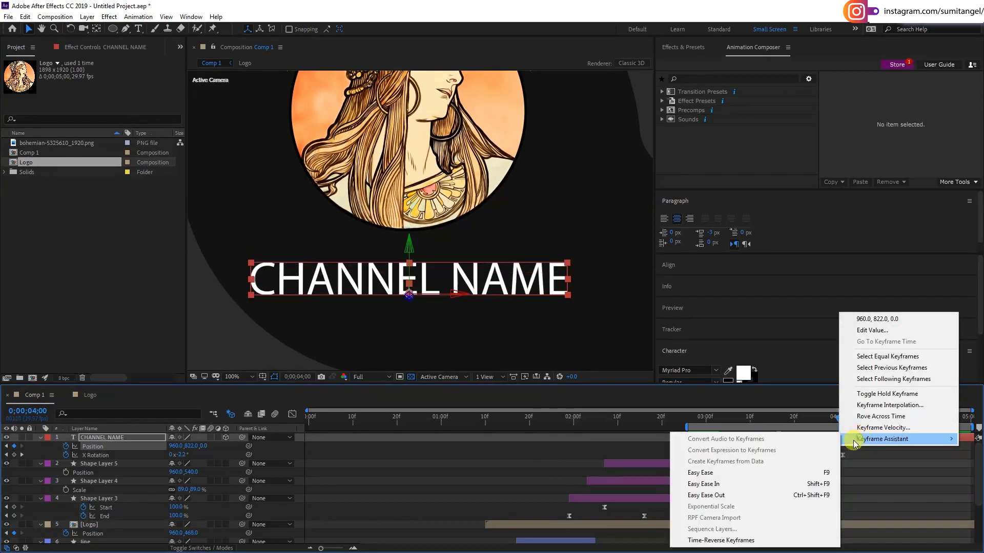
click(736, 472)
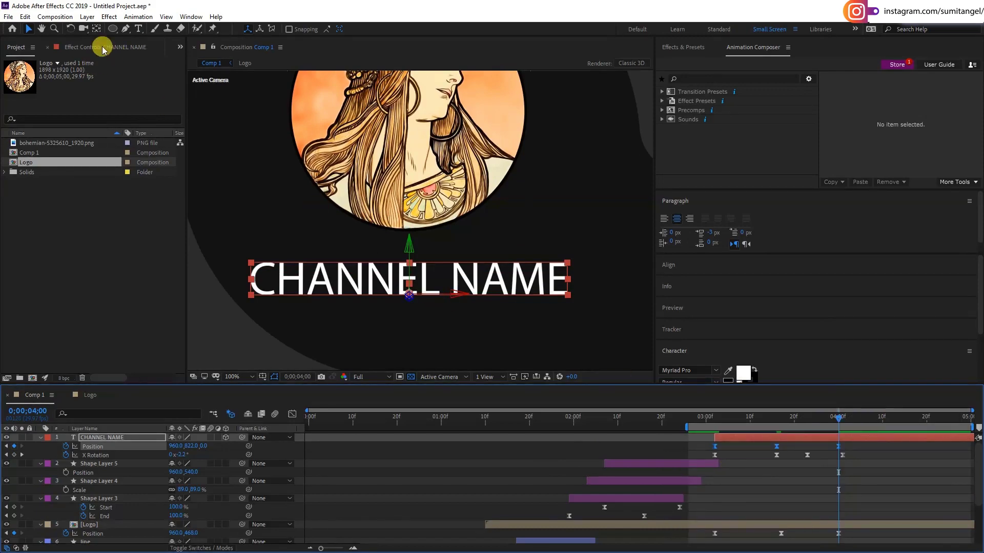
scroll(382, 249, up, 4)
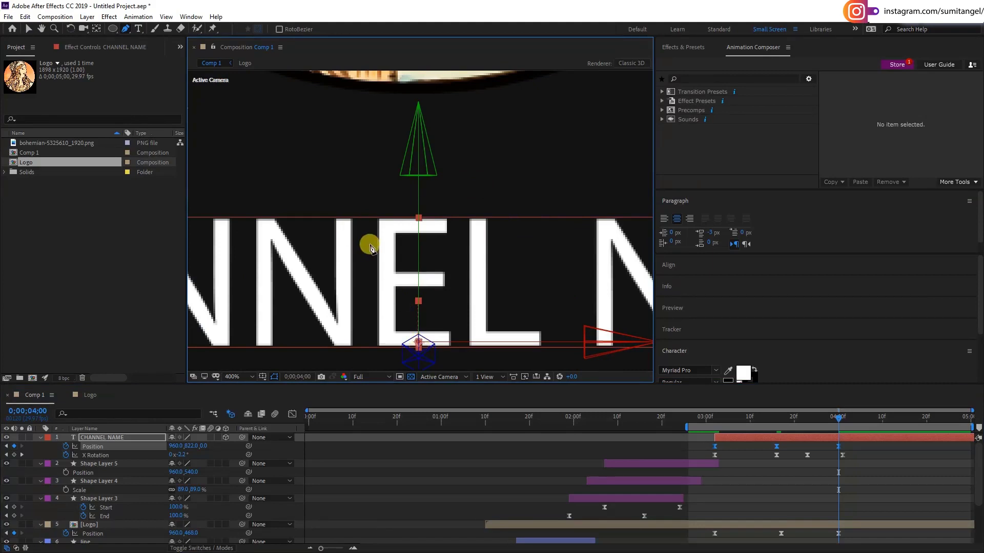
Recentre the composition view and return to the start of the timeline.
key(v)
scroll(370, 249, down, 4)
scroll(467, 169, down, 2)
scroll(512, 296, down, 2)
drag(512, 295, 516, 304)
click(784, 445)
drag(740, 420, 237, 411)
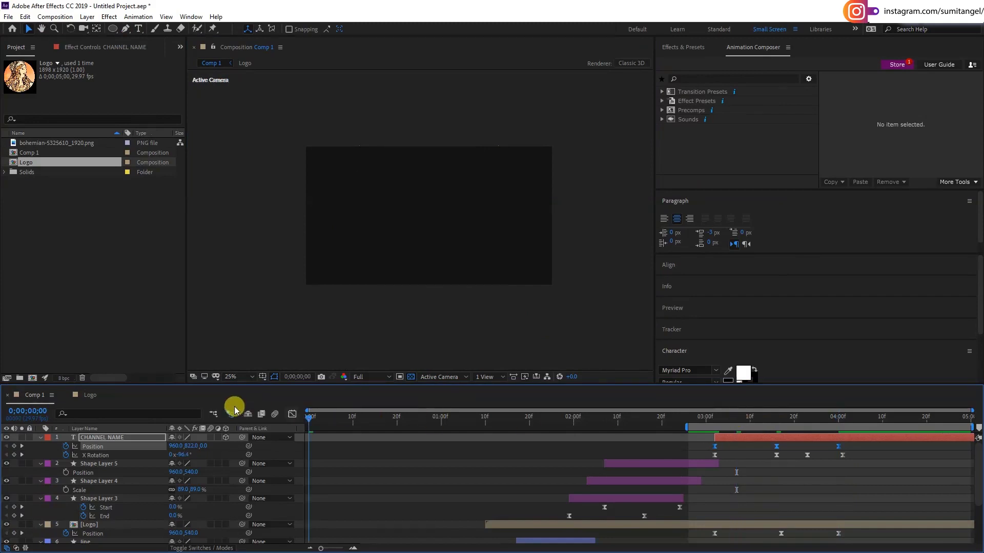
Start the work area at 0;00, collapse all layers, and scrub the opening logo frames.
key(b)
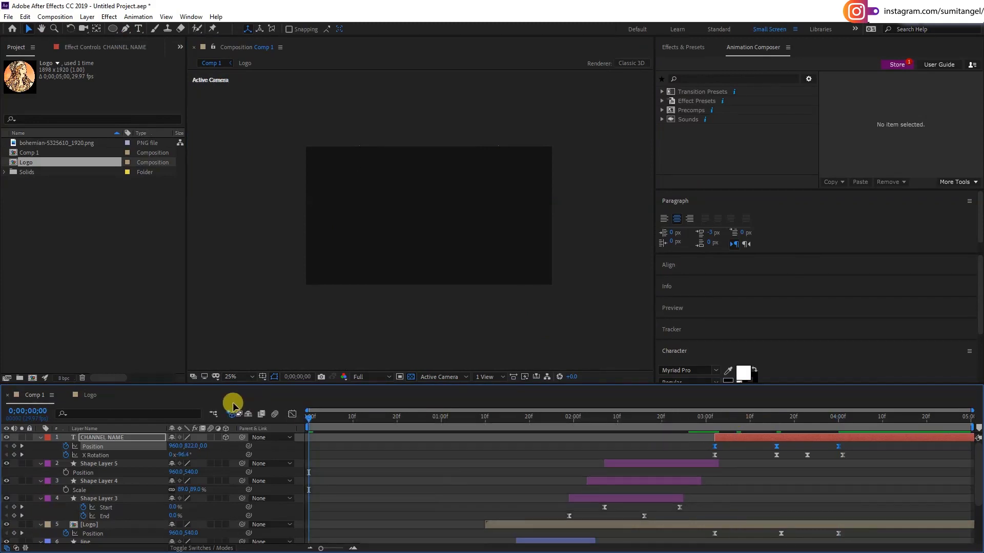
key(ctrl+a)
key(u)
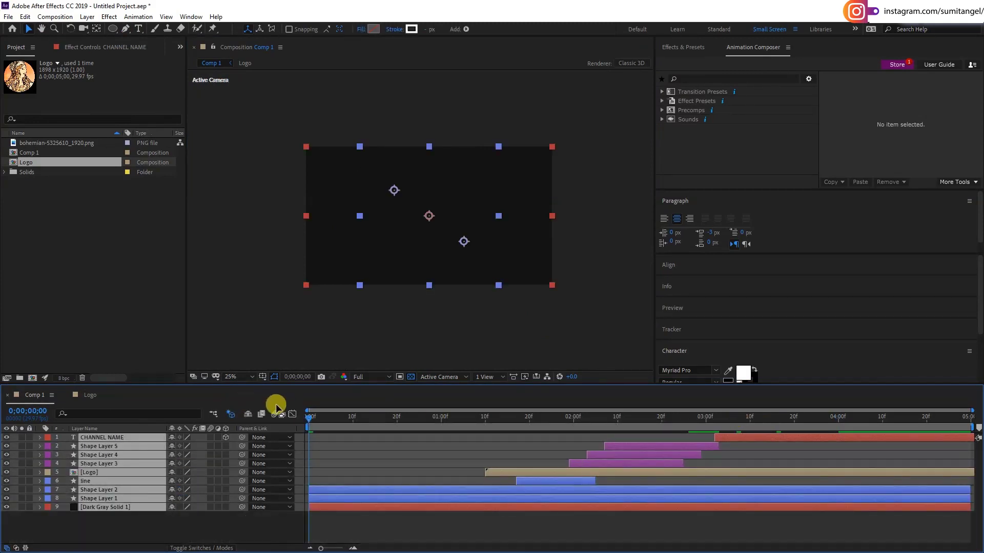
drag(492, 433, 149, 428)
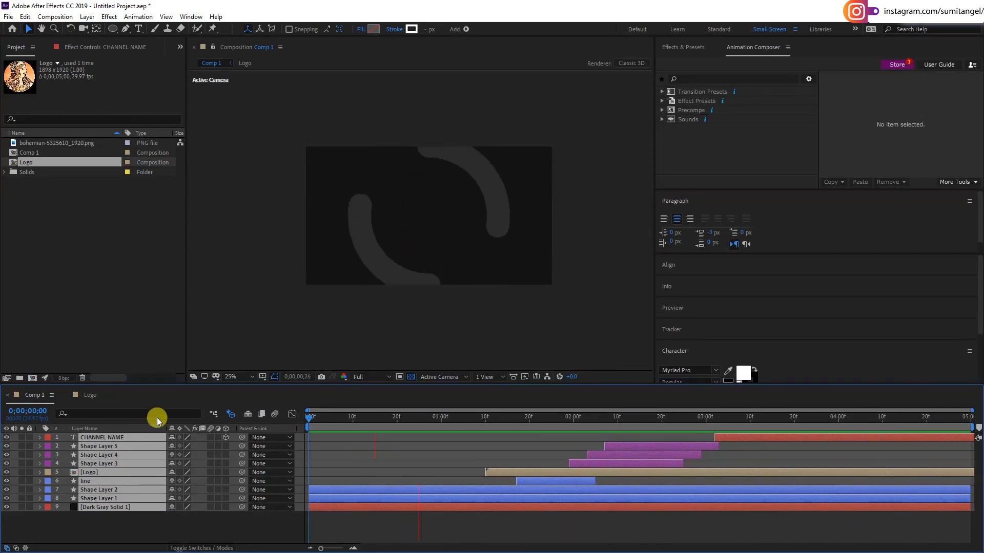
At 50% zoom, select CHANNEL NAME's Position keyframes and scrub its flip around three seconds.
key(period)
click(766, 453)
click(780, 439)
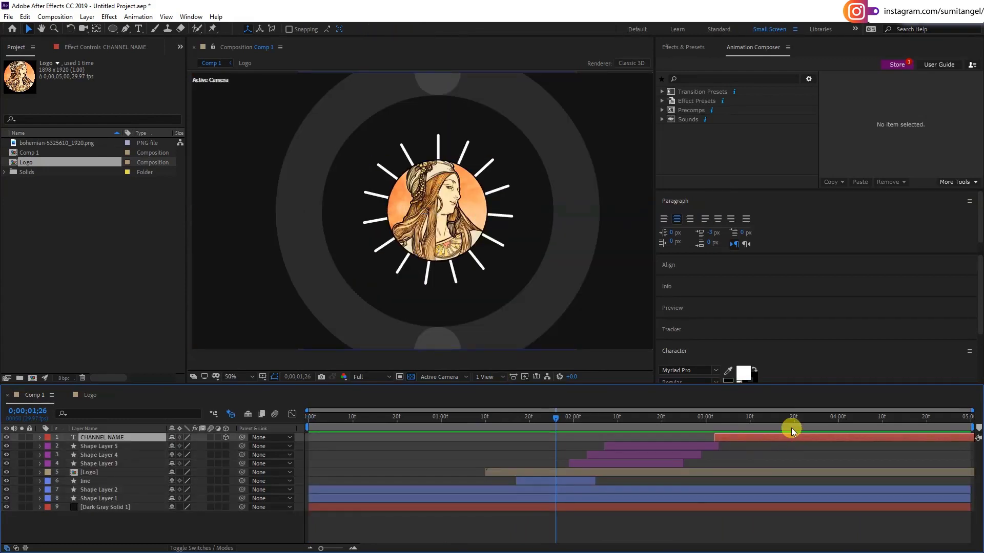
key(u)
click(776, 425)
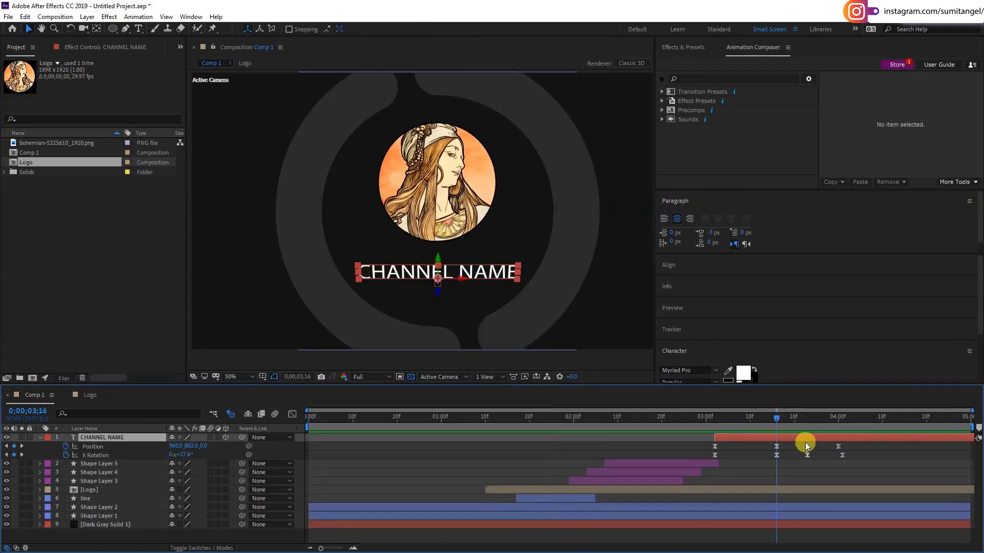
drag(846, 448, 709, 448)
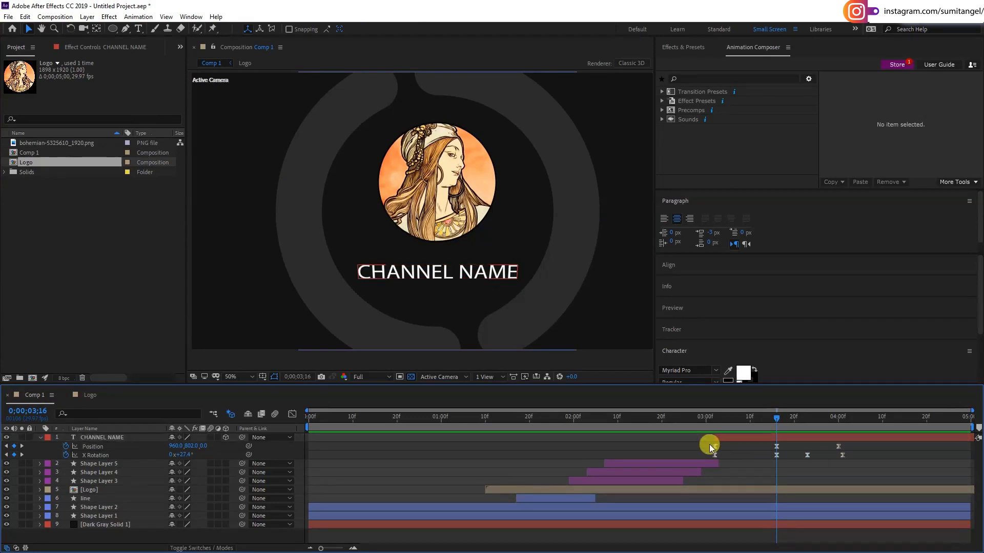
click(715, 425)
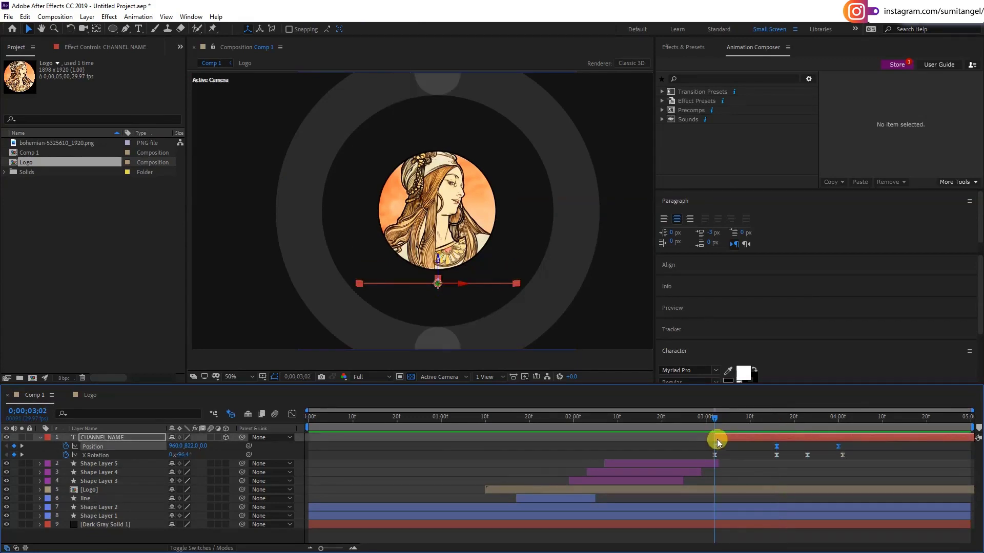
mouse_move(722, 425)
mouse_down()
mouse_move(708, 438)
mouse_move(779, 450)
mouse_up()
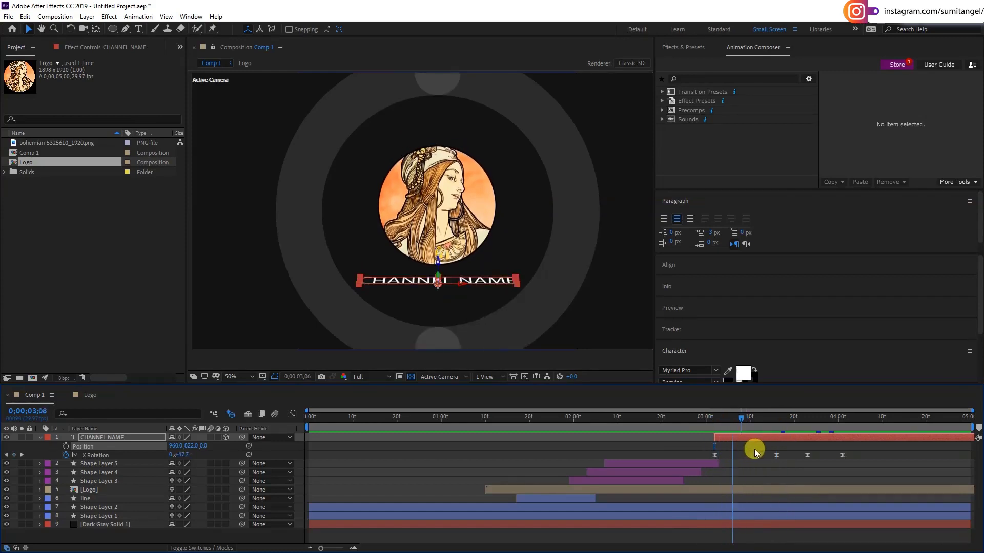
drag(779, 450, 309, 419)
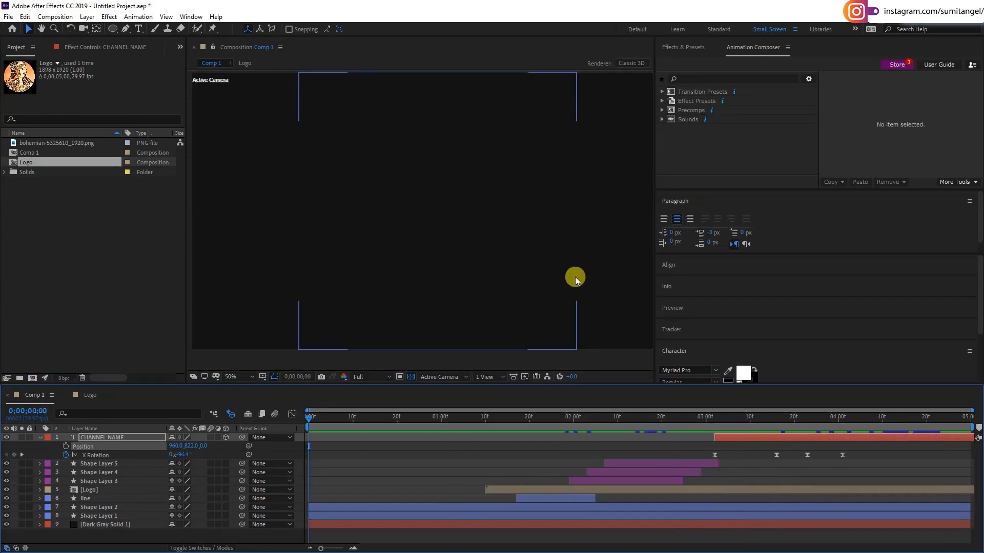
Maximize the Composition panel at Fit magnification and play the whole logo animation.
key(grave)
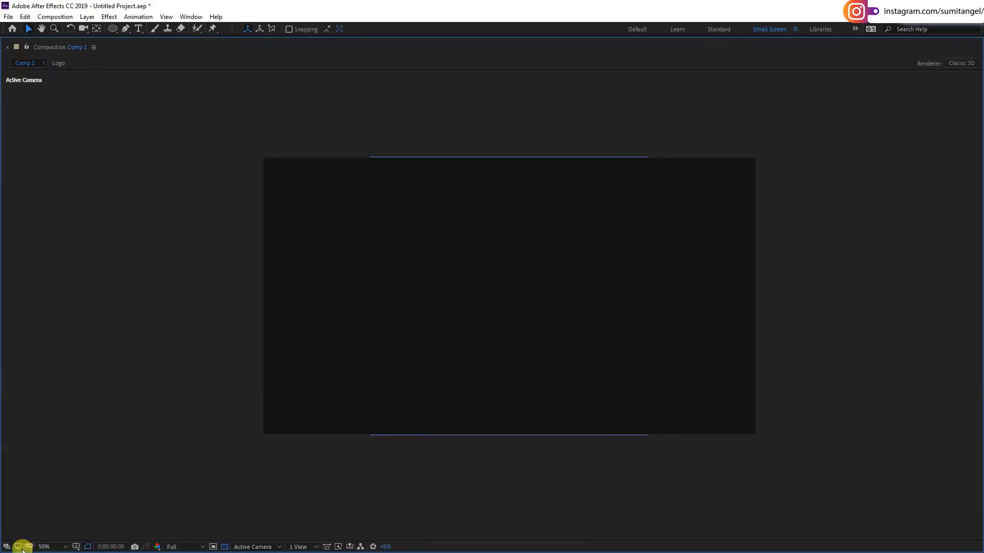
click(41, 547)
click(68, 366)
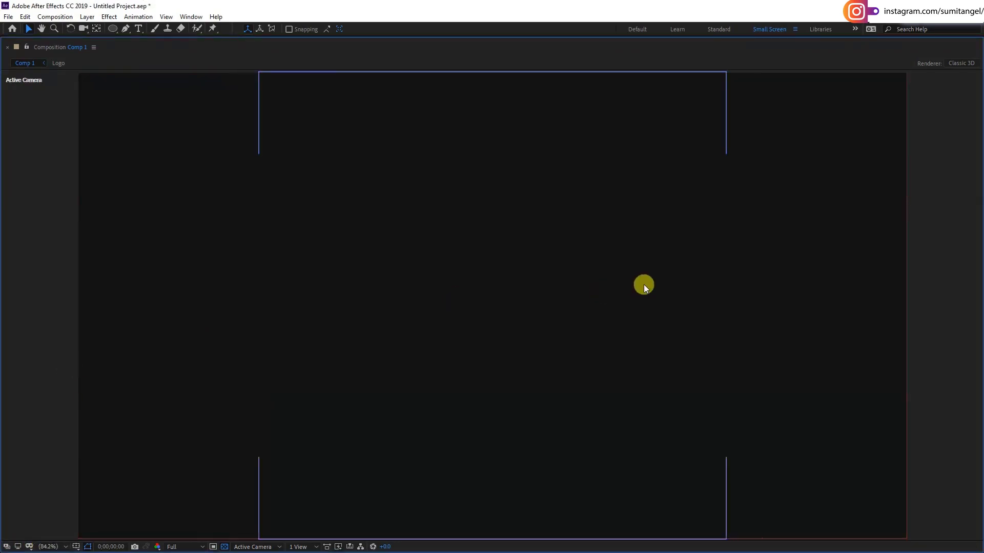
key(space)
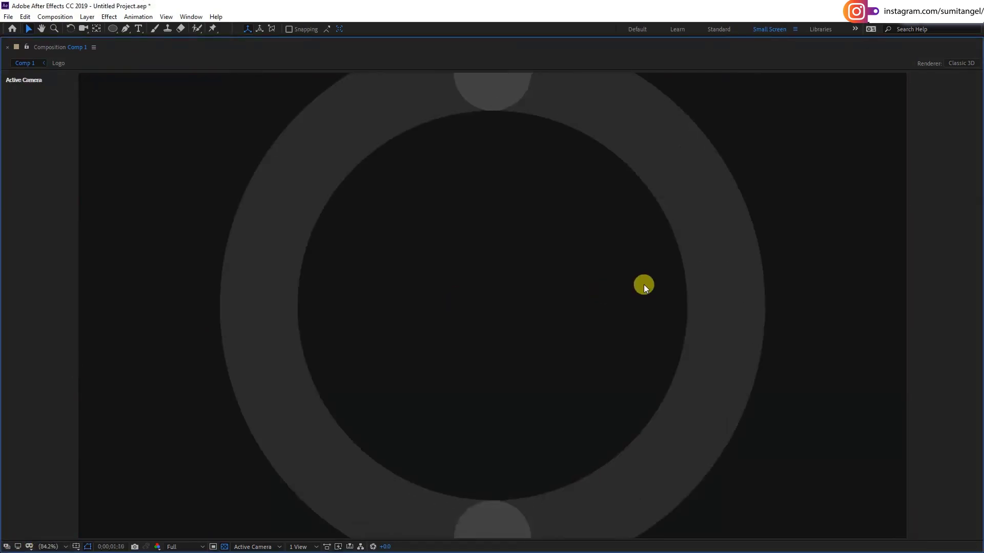